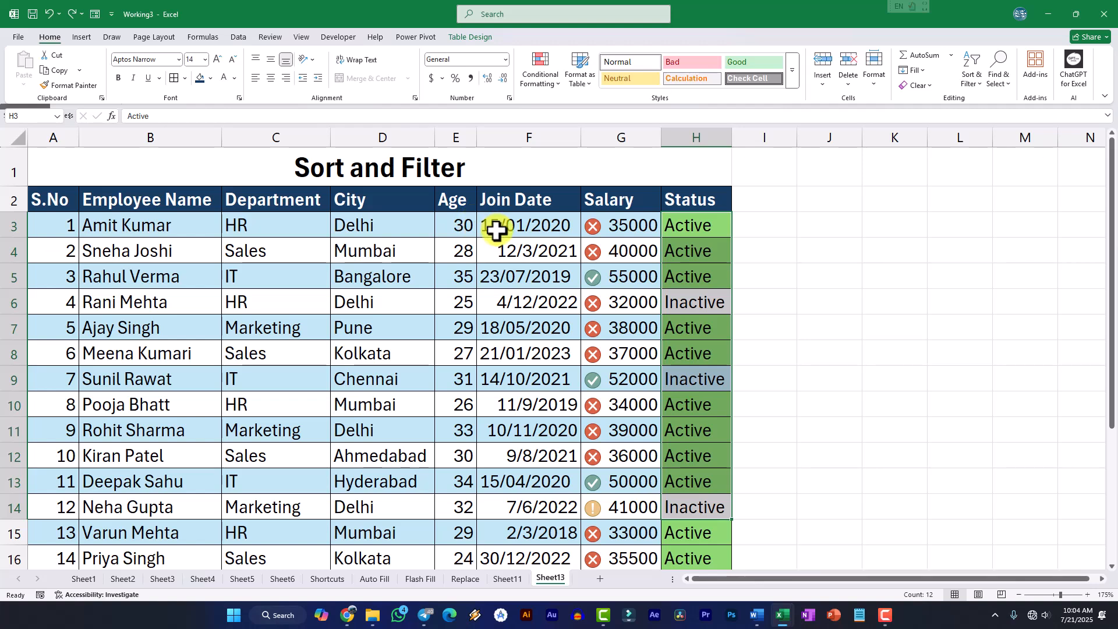
Select the whole employee table from the S.No header in A2 through the last record in H22
{"action": "left_click_drag", "start_coordinate": [50, 192], "coordinate": [696, 499]}
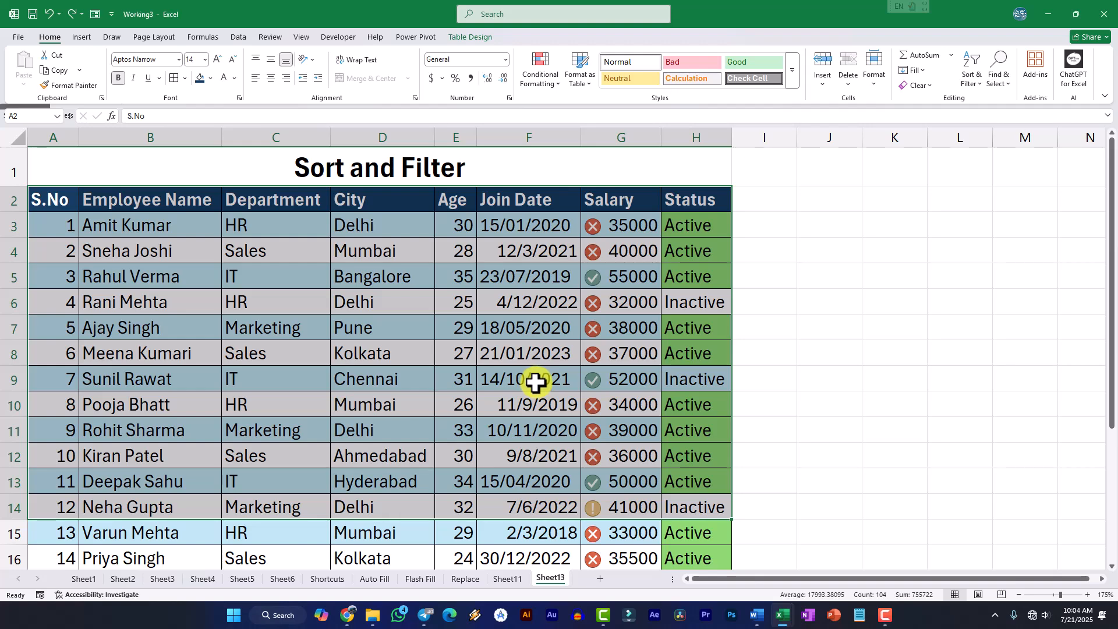
{"action": "scroll", "coordinate": [535, 382], "scroll_direction": "down", "scroll_amount": 1}
{"action": "scroll", "coordinate": [469, 393], "scroll_direction": "down", "scroll_amount": 3}
{"action": "left_click", "coordinate": [650, 449], "text": "shift"}
{"action": "scroll", "coordinate": [624, 444], "scroll_direction": "up", "scroll_amount": 3}
{"action": "scroll", "coordinate": [571, 419], "scroll_direction": "down", "scroll_amount": 1}
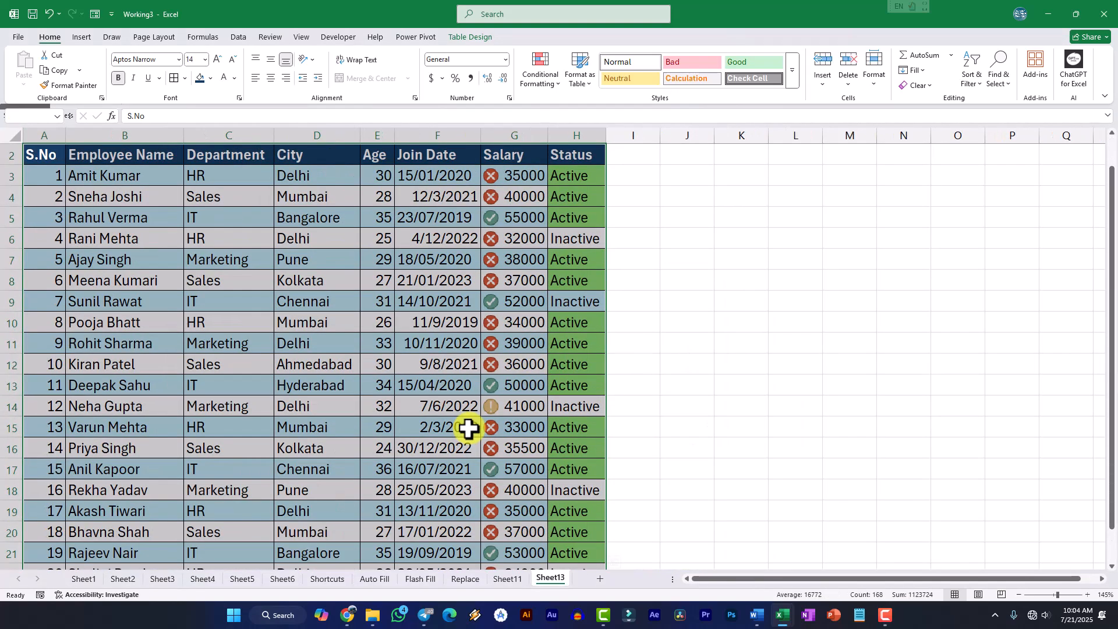
{"action": "scroll", "coordinate": [469, 429], "scroll_direction": "up", "scroll_amount": 1}
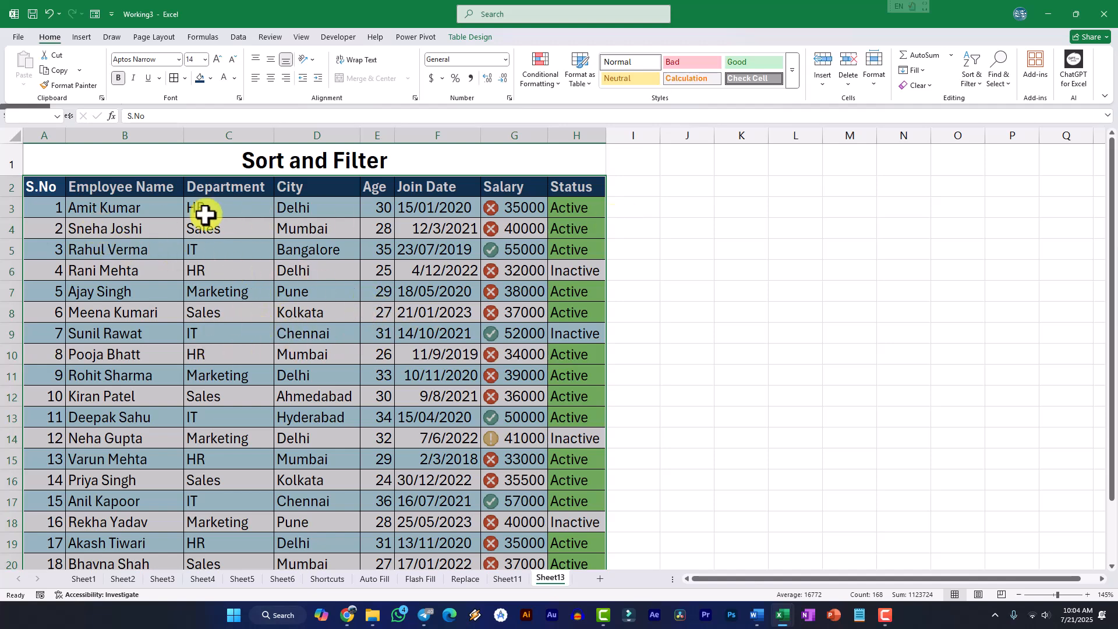
{"action": "scroll", "coordinate": [326, 376], "scroll_direction": "down", "scroll_amount": 1}
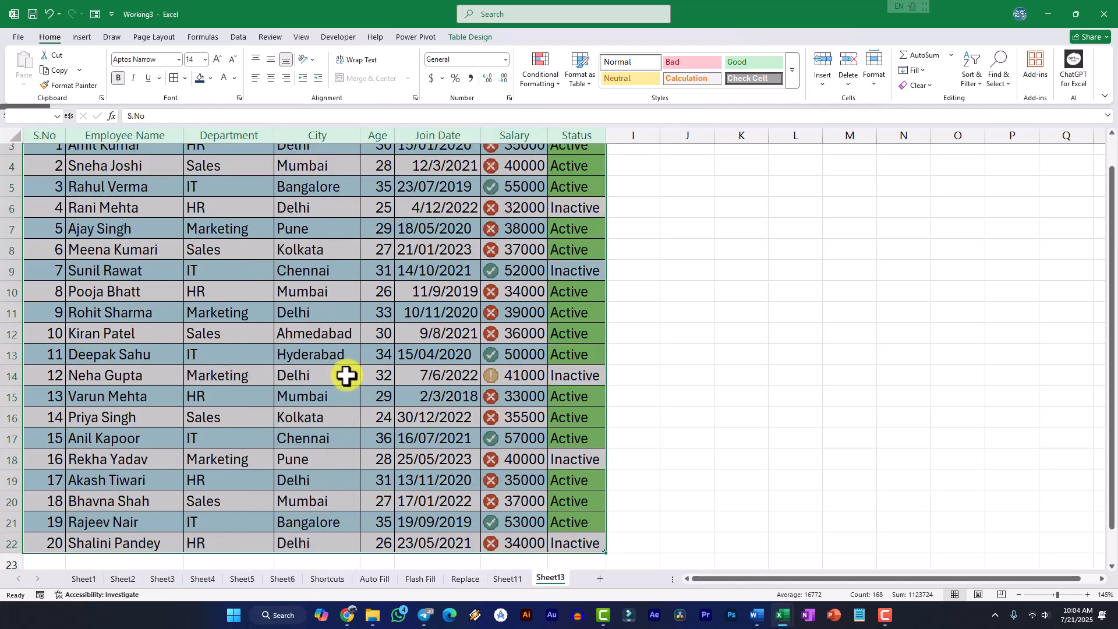
{"action": "scroll", "coordinate": [233, 280], "scroll_direction": "up", "scroll_amount": 1}
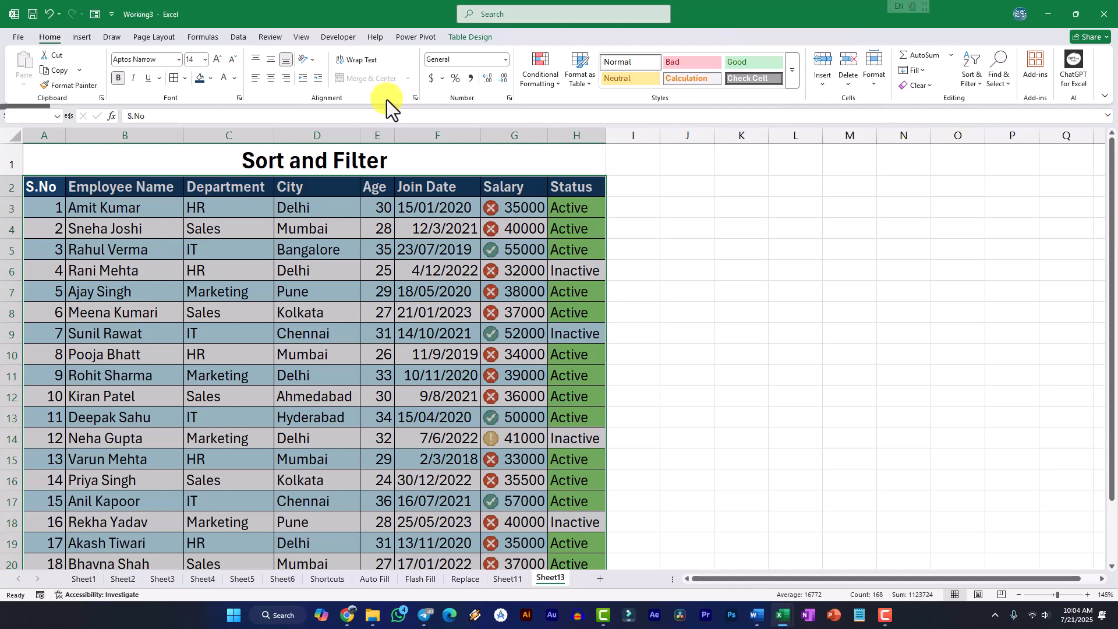
Sort the selected table by S.No from largest to smallest, and restore the smallest to largest order
{"action": "left_click", "coordinate": [975, 84]}
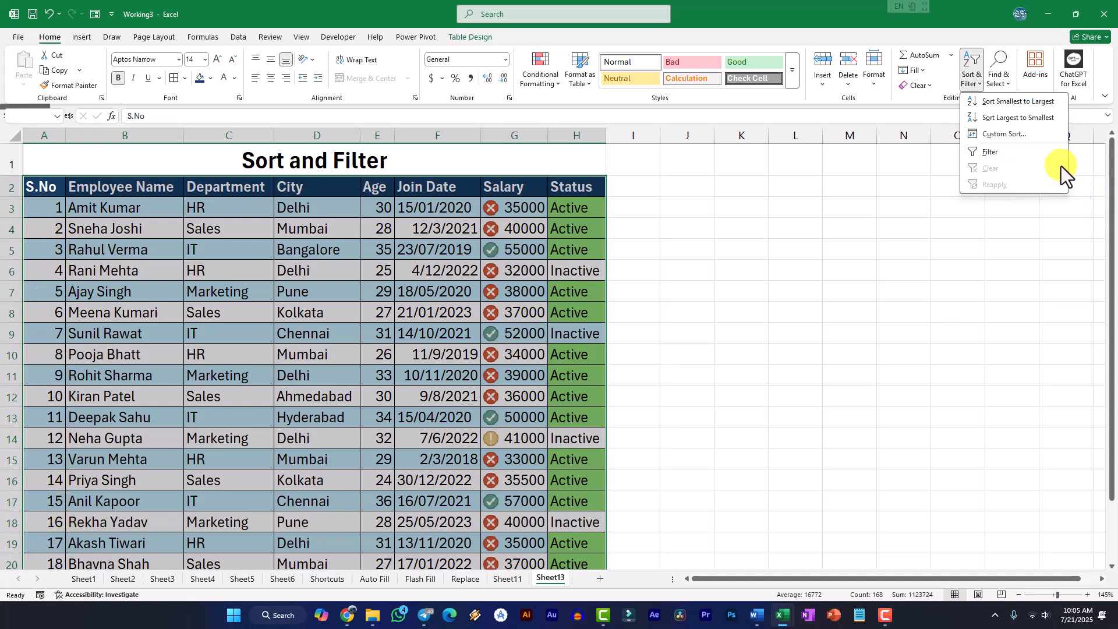
{"action": "left_click", "coordinate": [1018, 118]}
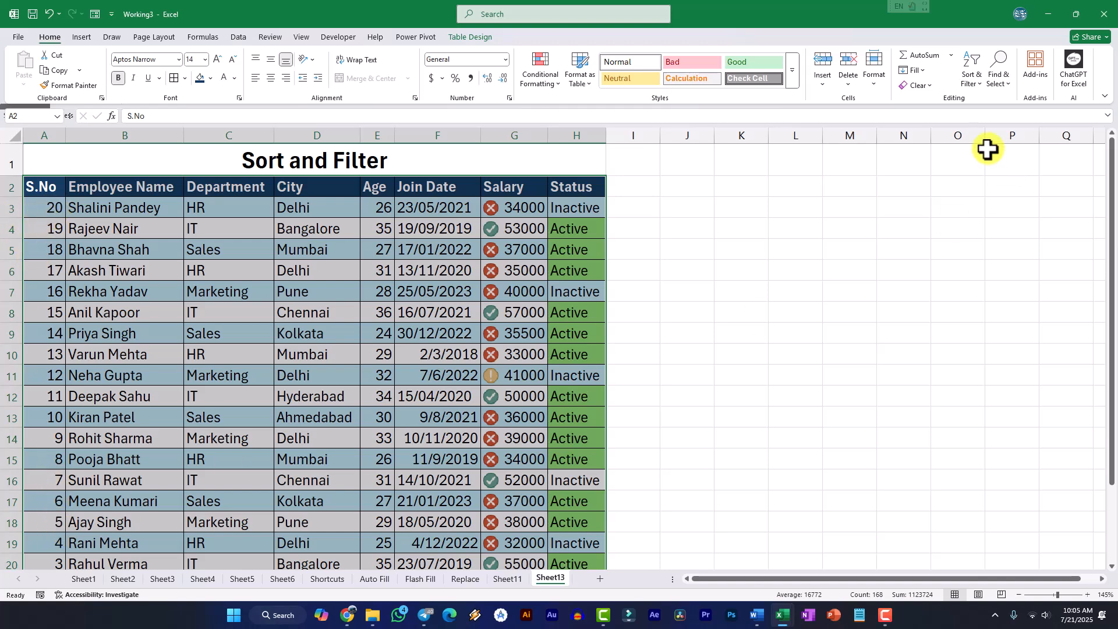
{"action": "left_click", "coordinate": [971, 85]}
{"action": "left_click", "coordinate": [990, 98]}
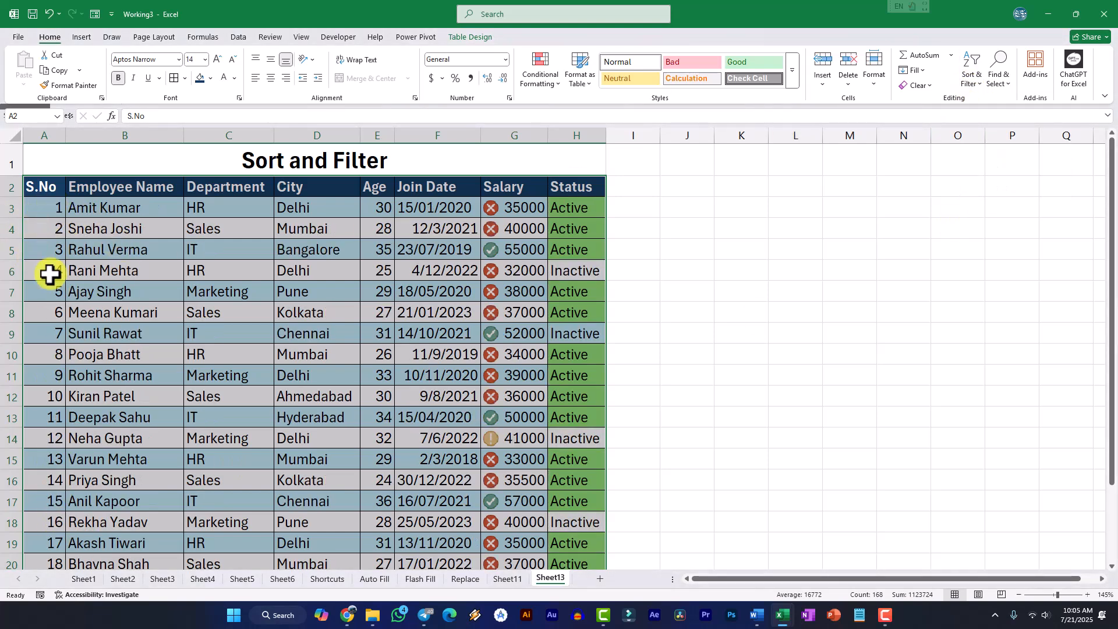
Start a custom sort of the table and choose Employee Name as the column to sort by
{"action": "left_click", "coordinate": [974, 80]}
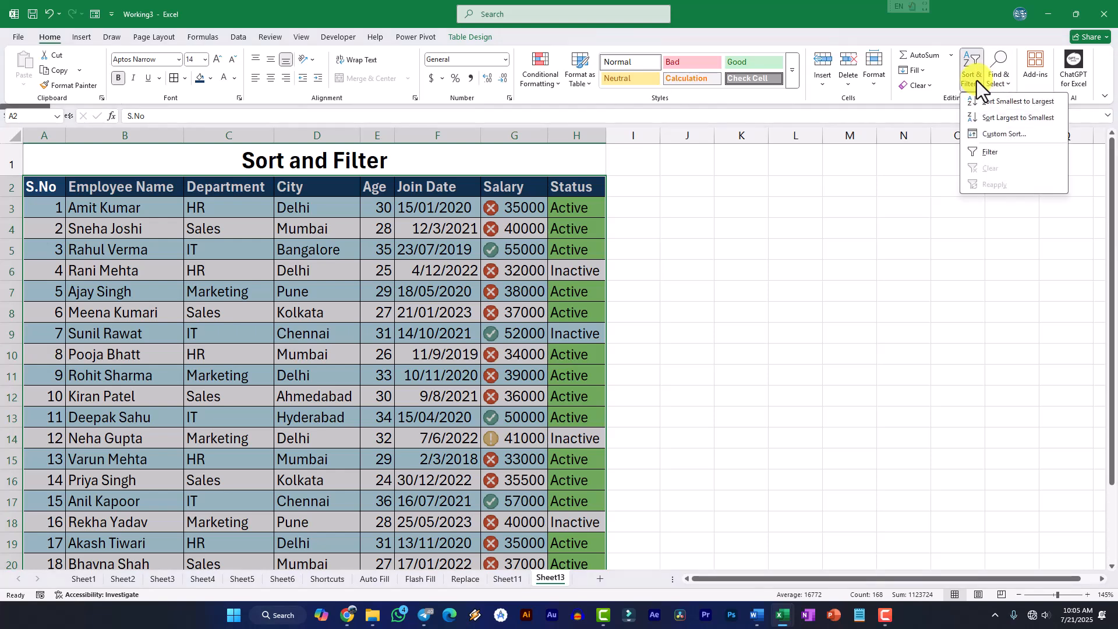
{"action": "left_click", "coordinate": [989, 136]}
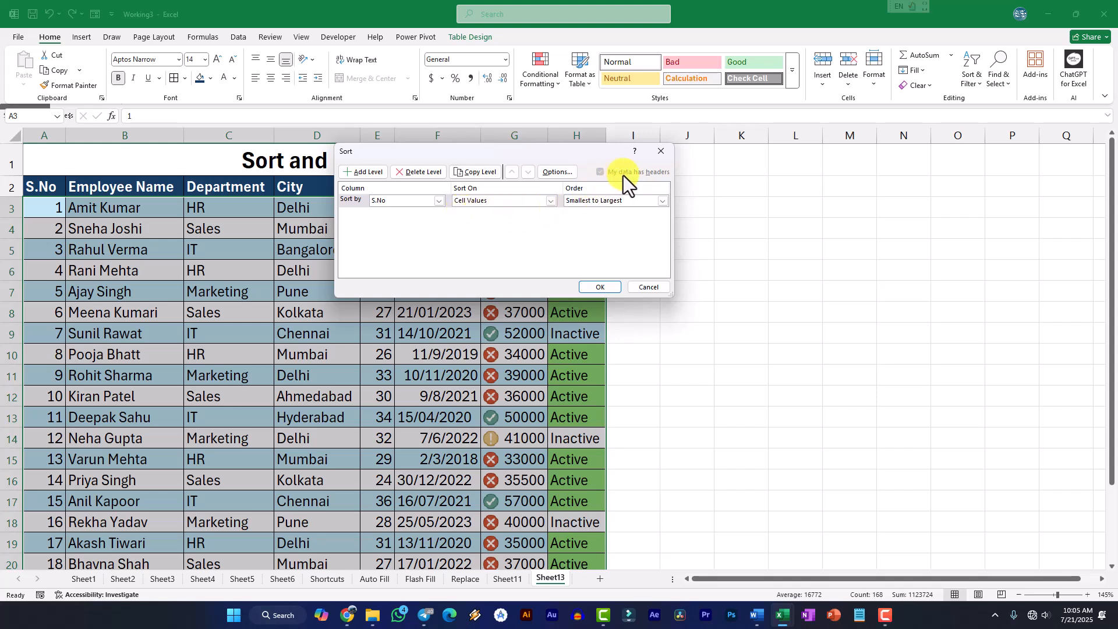
{"action": "left_click", "coordinate": [439, 201]}
{"action": "left_click", "coordinate": [396, 214]}
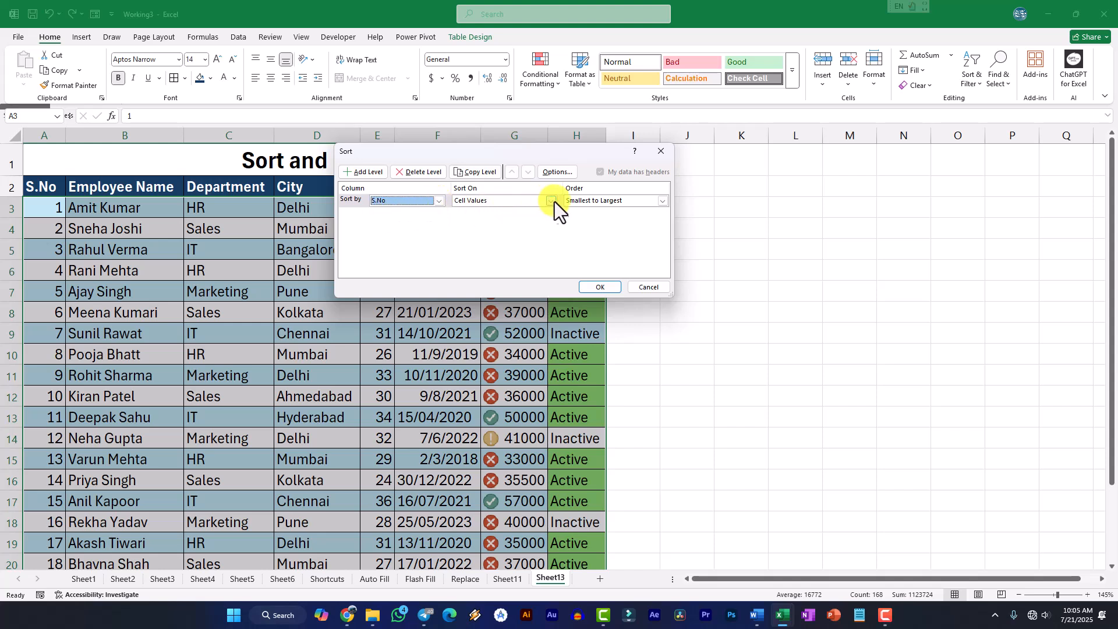
{"action": "left_click", "coordinate": [645, 204]}
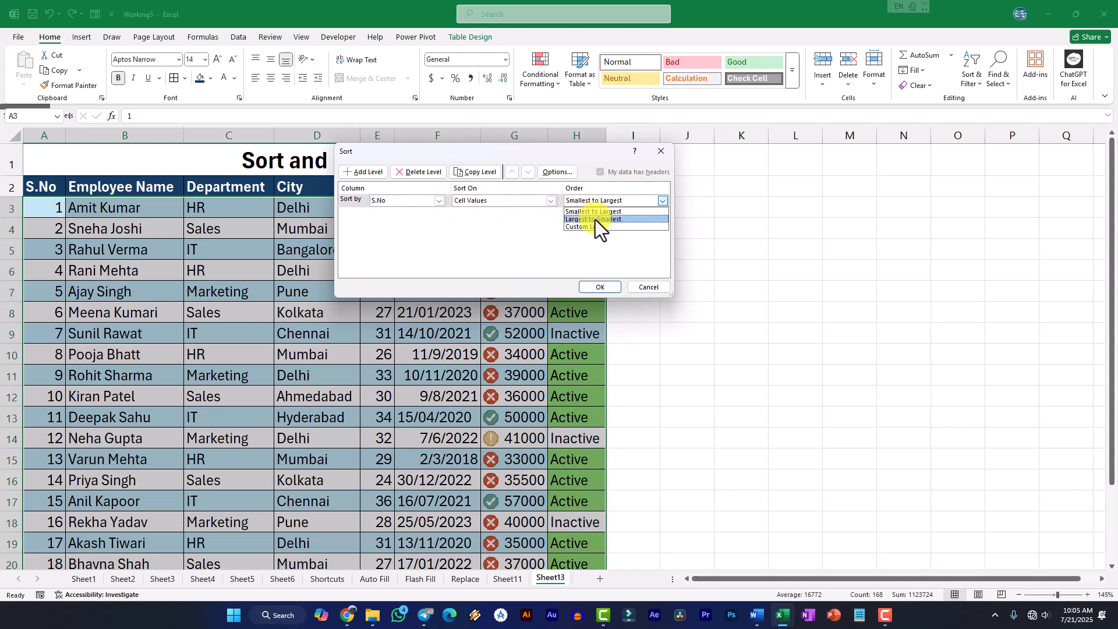
{"action": "left_click", "coordinate": [429, 201]}
{"action": "left_click", "coordinate": [438, 201]}
{"action": "left_click", "coordinate": [380, 220]}
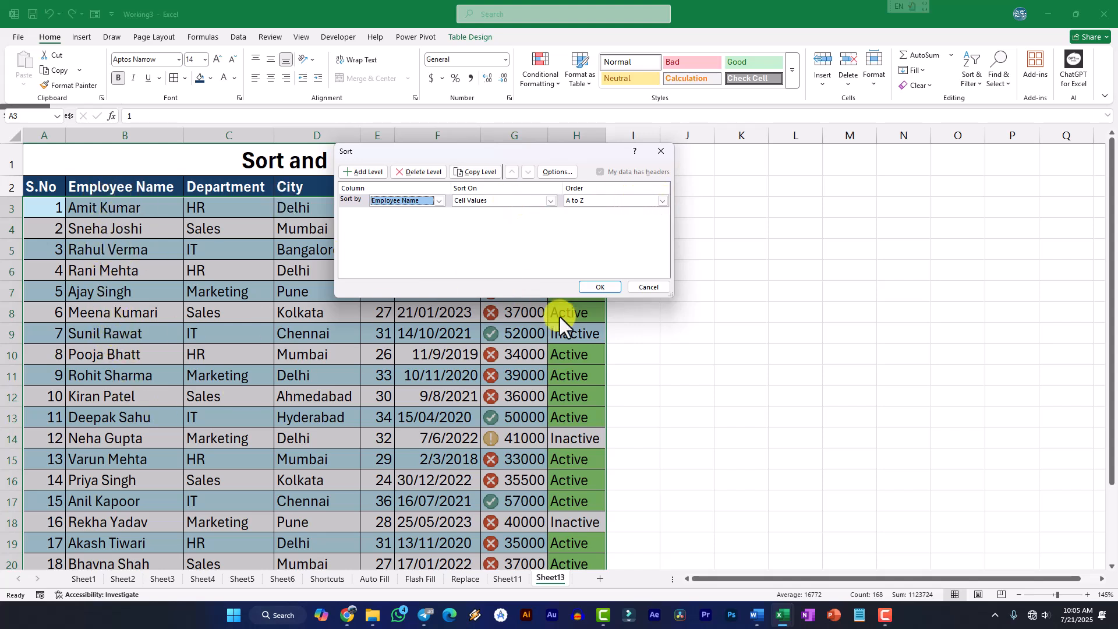
Set the Employee Name sort order to A to Z and apply the sort
{"action": "left_click", "coordinate": [589, 205]}
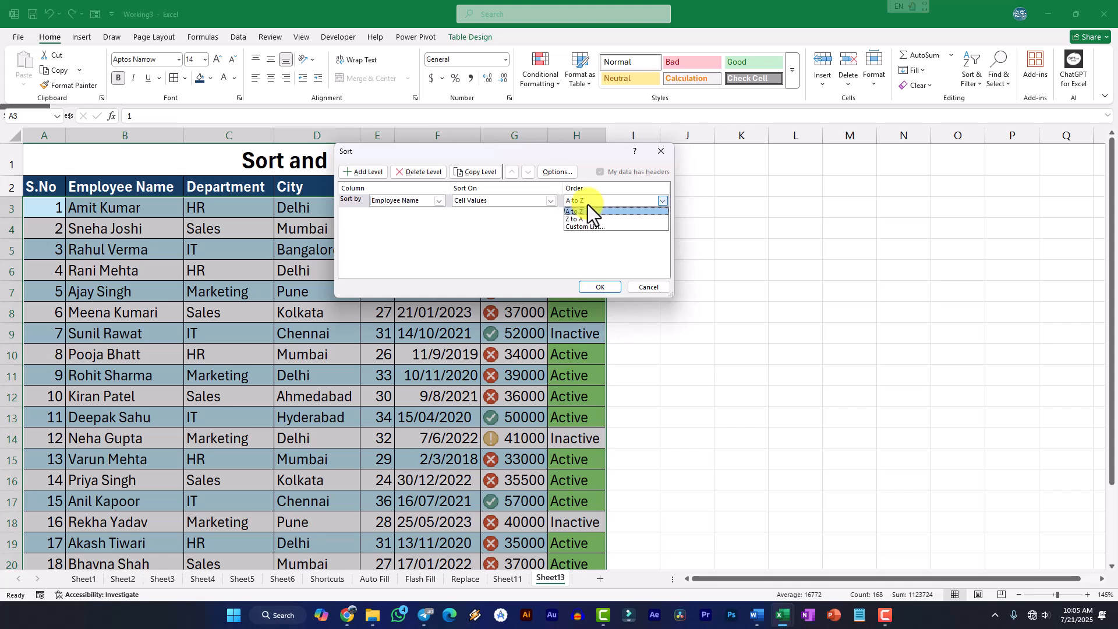
{"action": "left_click", "coordinate": [582, 220]}
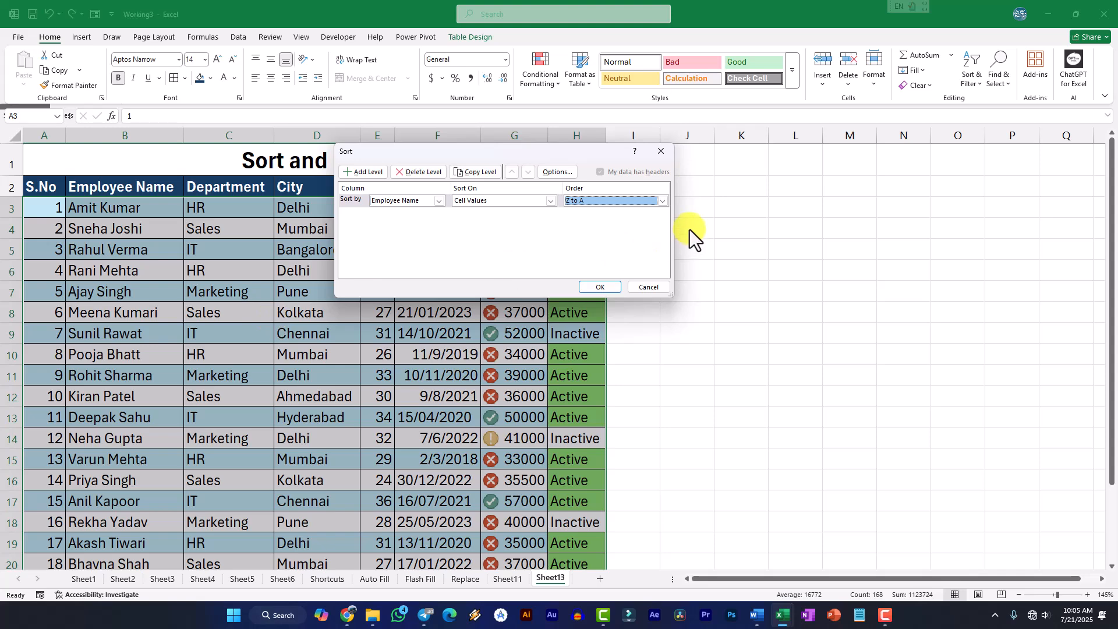
{"action": "left_click", "coordinate": [635, 200]}
{"action": "left_click", "coordinate": [586, 212]}
{"action": "left_click", "coordinate": [600, 287]}
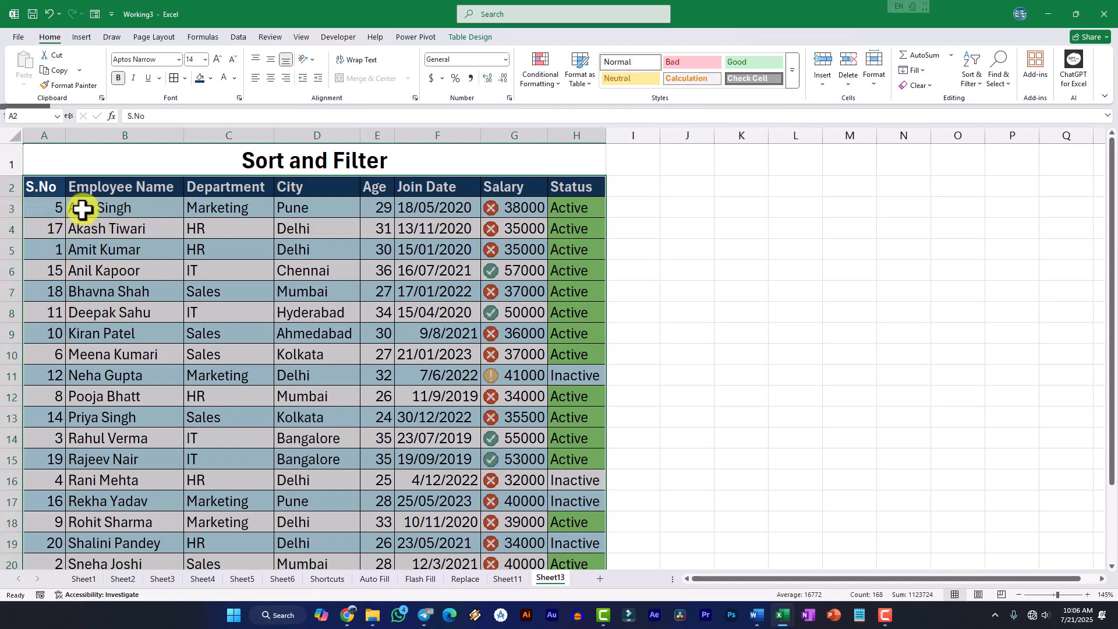
Apply a custom sort to the table by Department, using cell values in A to Z order
{"action": "left_click", "coordinate": [973, 83]}
{"action": "left_click", "coordinate": [984, 129]}
{"action": "left_click", "coordinate": [438, 201]}
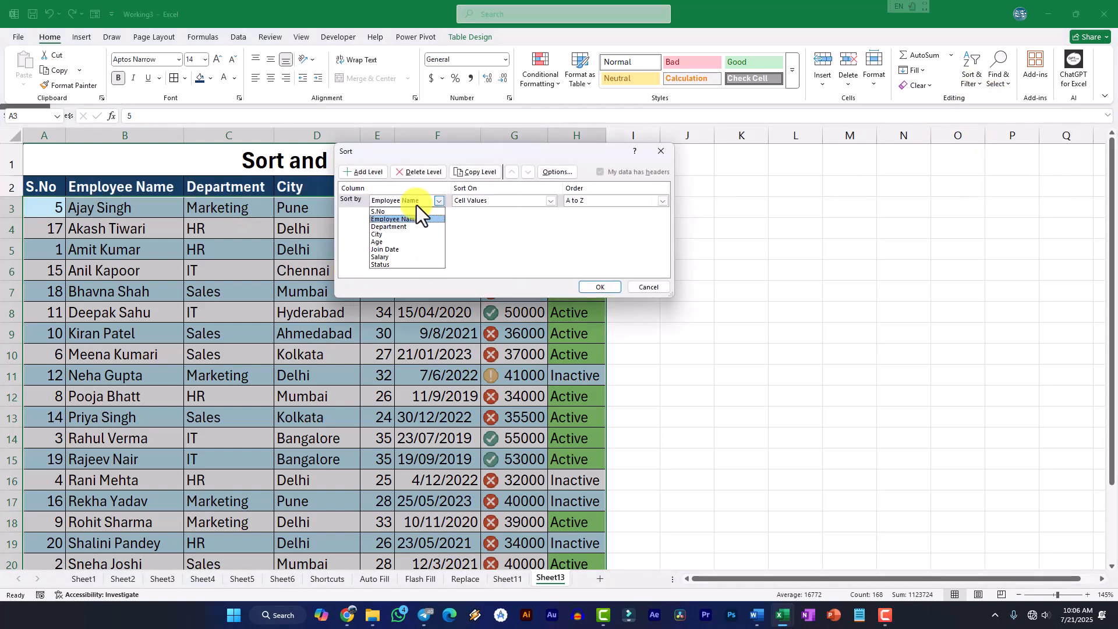
{"action": "left_click", "coordinate": [394, 228]}
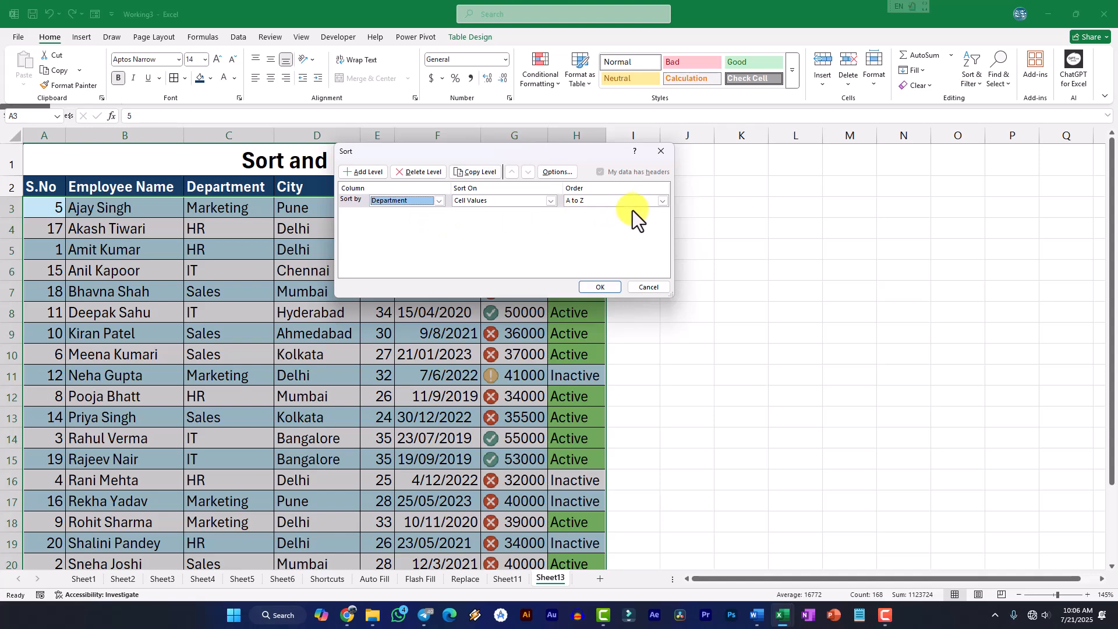
{"action": "left_click", "coordinate": [600, 287]}
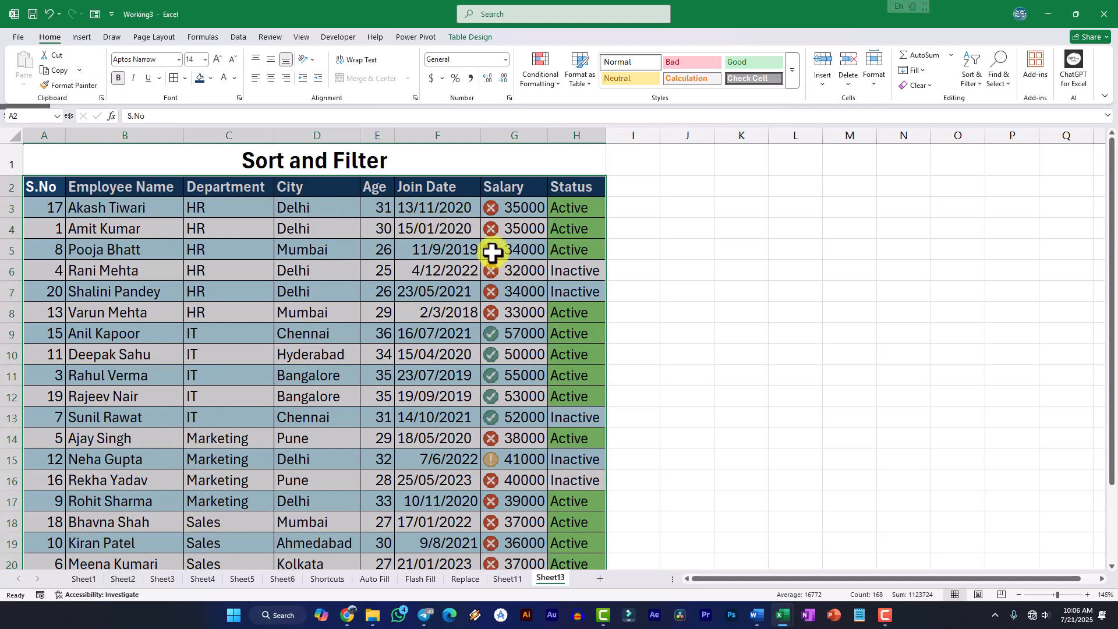
Apply a custom sort to the table by Age, using cell values from smallest to largest
{"action": "left_click", "coordinate": [979, 87]}
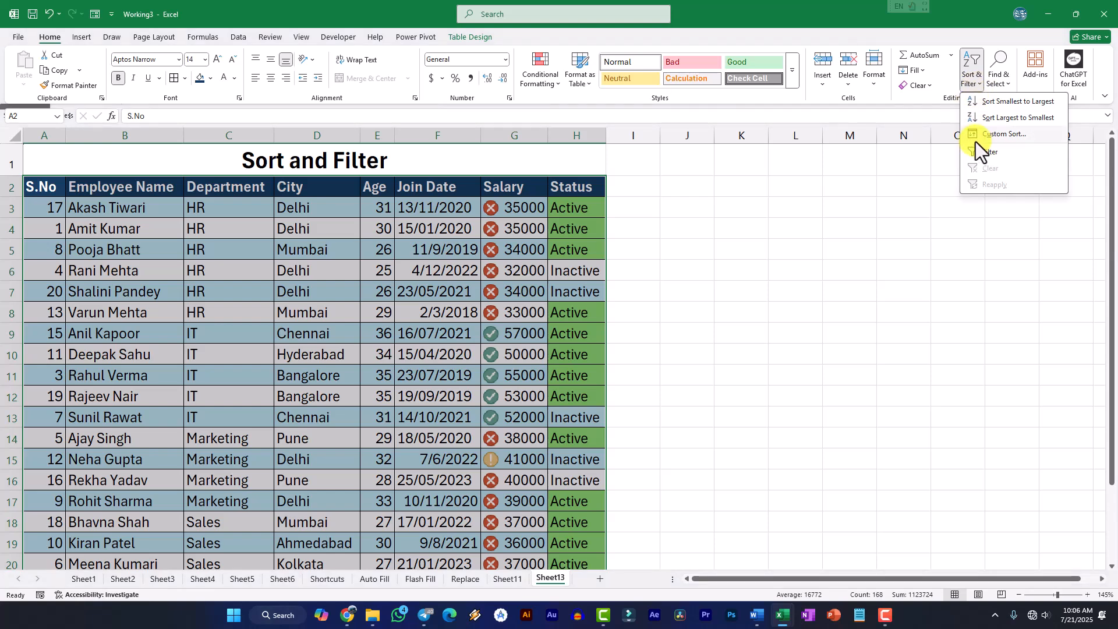
{"action": "left_click", "coordinate": [974, 143]}
{"action": "left_click", "coordinate": [438, 202]}
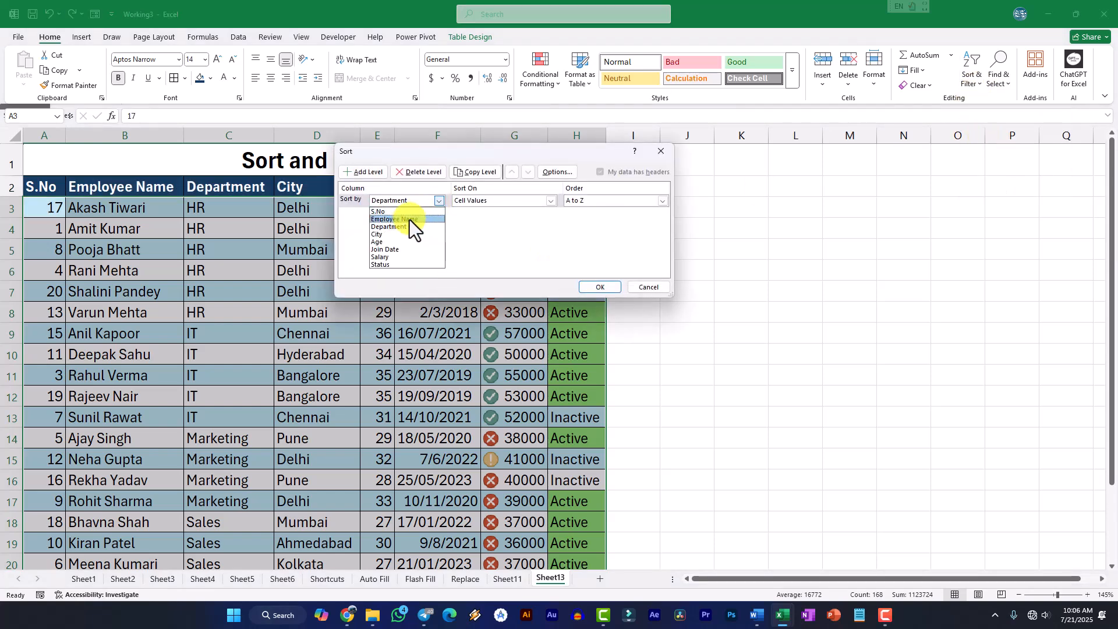
{"action": "left_click", "coordinate": [379, 243]}
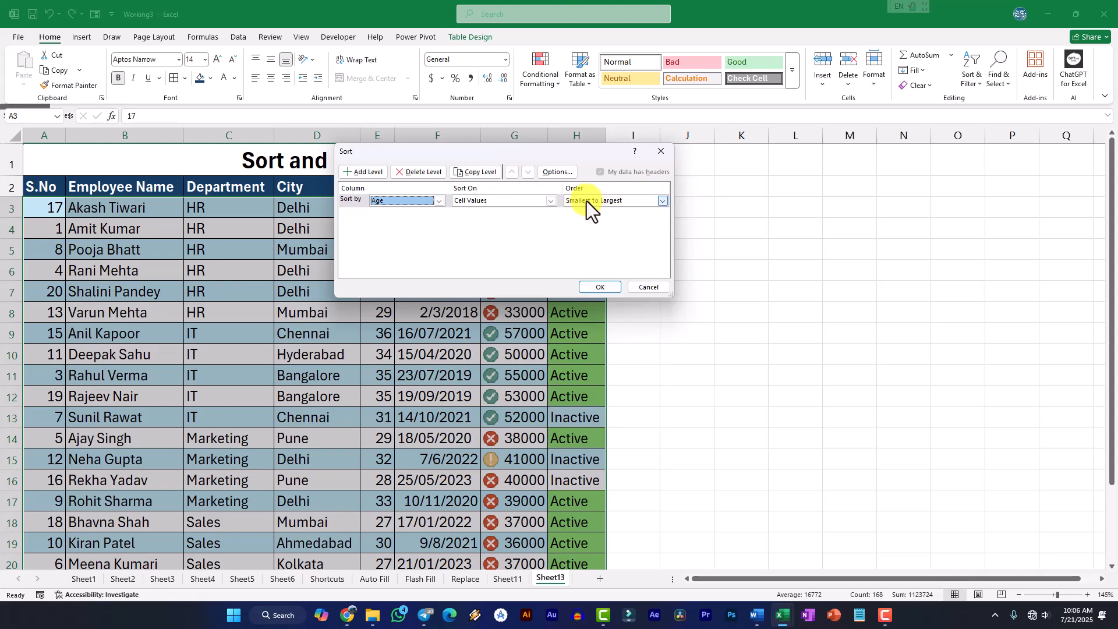
{"action": "left_click", "coordinate": [601, 288]}
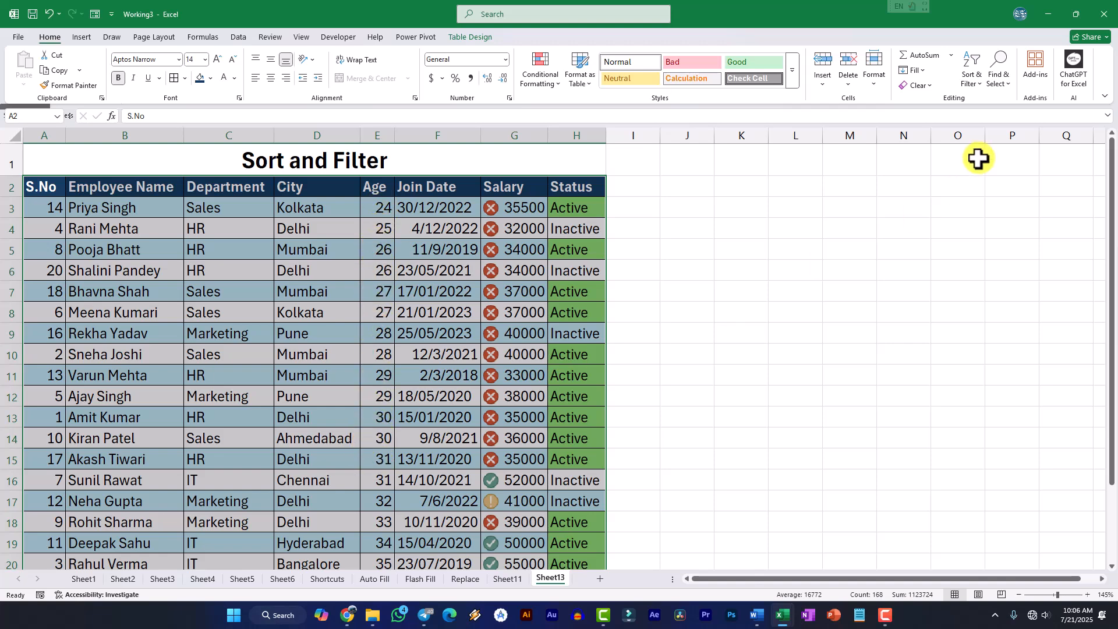
Set up a custom sort by Salary based on Conditional Formatting Icon instead of cell values
{"action": "left_click", "coordinate": [973, 83]}
{"action": "left_click", "coordinate": [986, 134]}
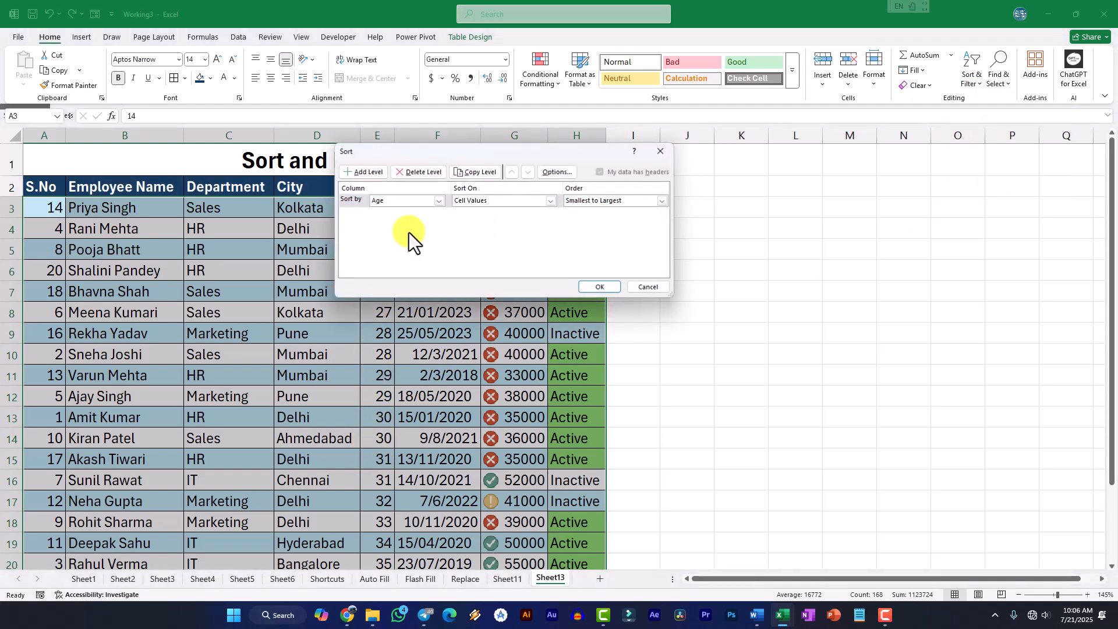
{"action": "left_click", "coordinate": [434, 201]}
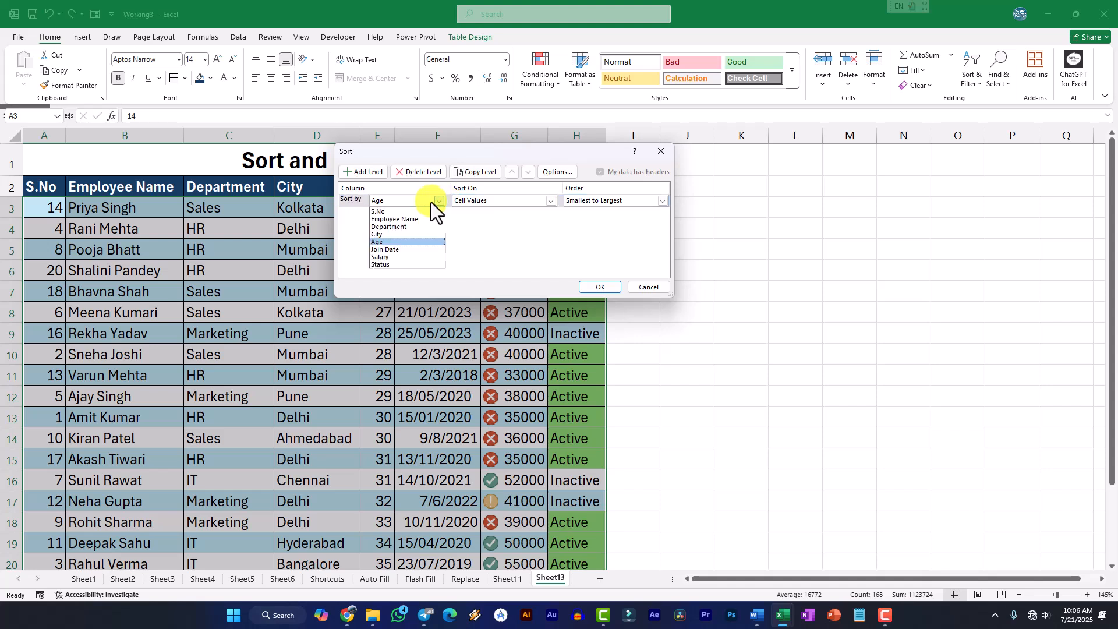
{"action": "left_click", "coordinate": [386, 257]}
{"action": "left_click_drag", "start_coordinate": [563, 160], "coordinate": [360, 190]}
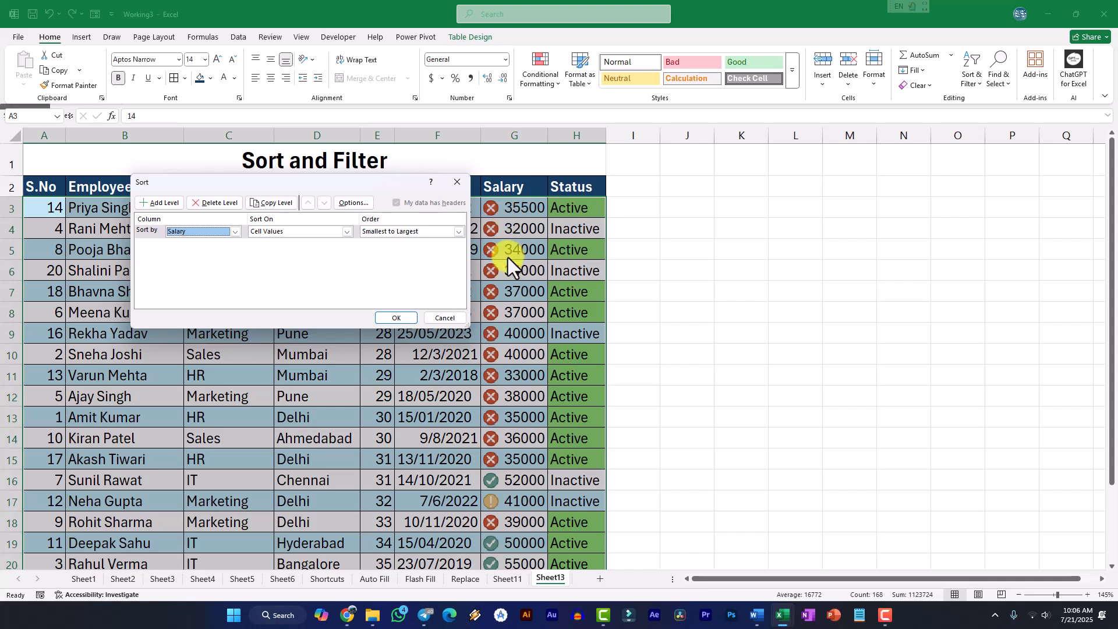
{"action": "left_click", "coordinate": [346, 232]}
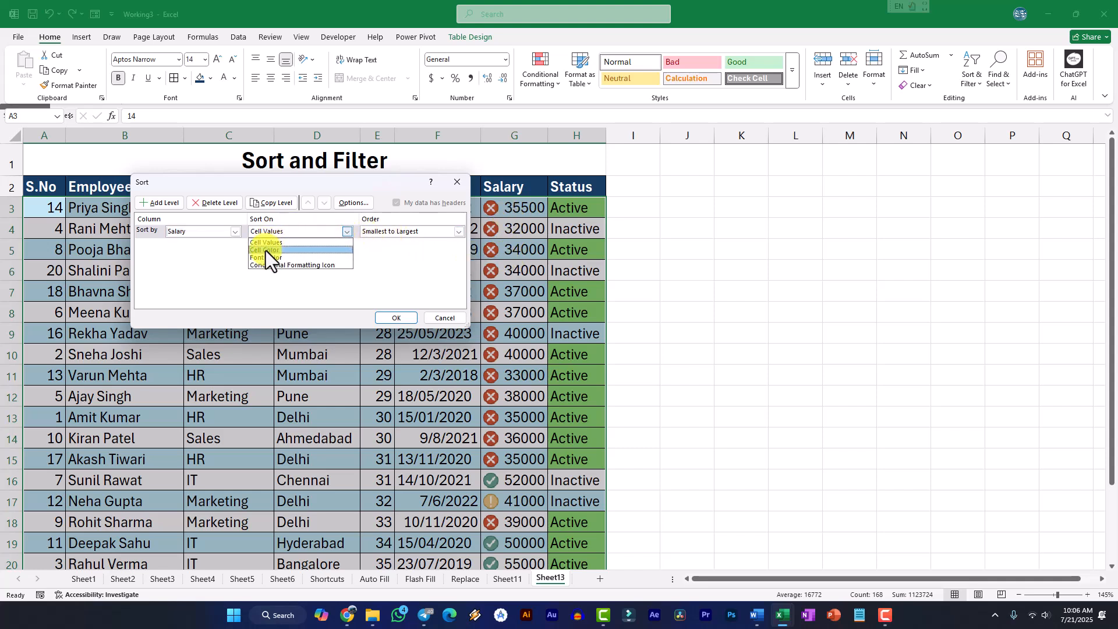
{"action": "left_click", "coordinate": [306, 267]}
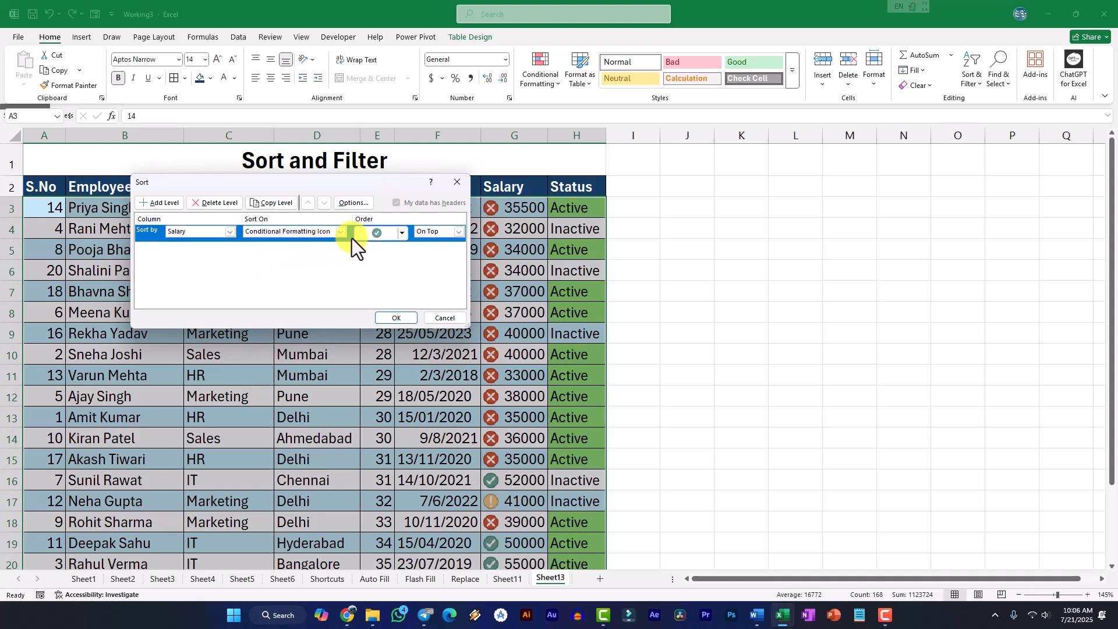
Choose the green check mark icon as On Top for the Salary sort and apply it to the table
{"action": "left_click", "coordinate": [399, 234]}
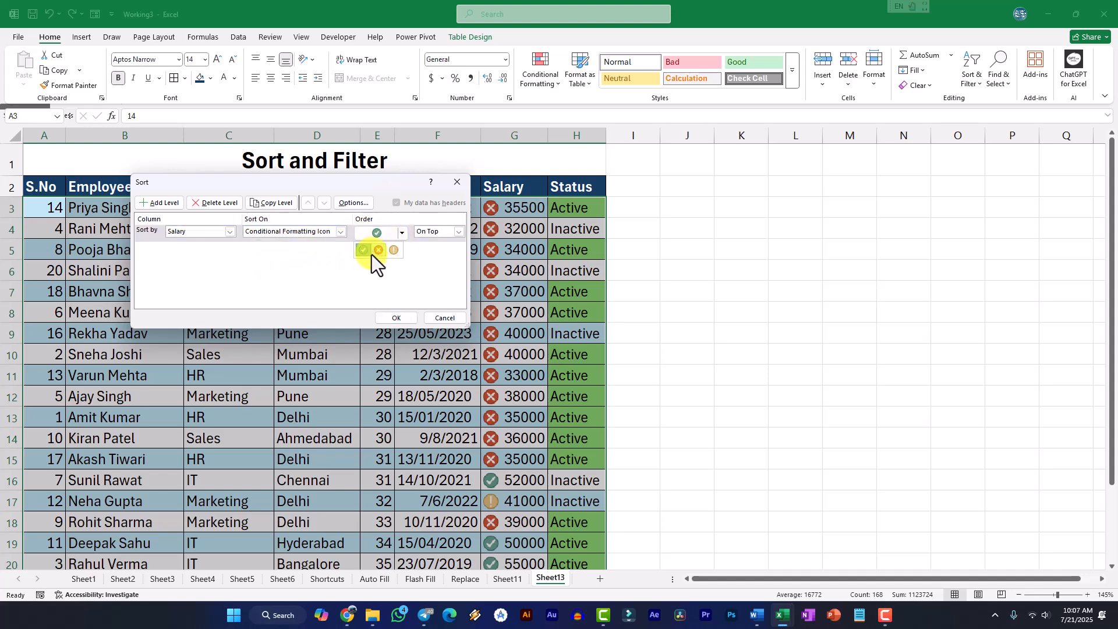
{"action": "left_click", "coordinate": [363, 250]}
{"action": "left_click", "coordinate": [399, 235]}
{"action": "left_click", "coordinate": [380, 250]}
{"action": "left_click", "coordinate": [402, 235]}
{"action": "left_click", "coordinate": [395, 249]}
{"action": "left_click", "coordinate": [362, 250]}
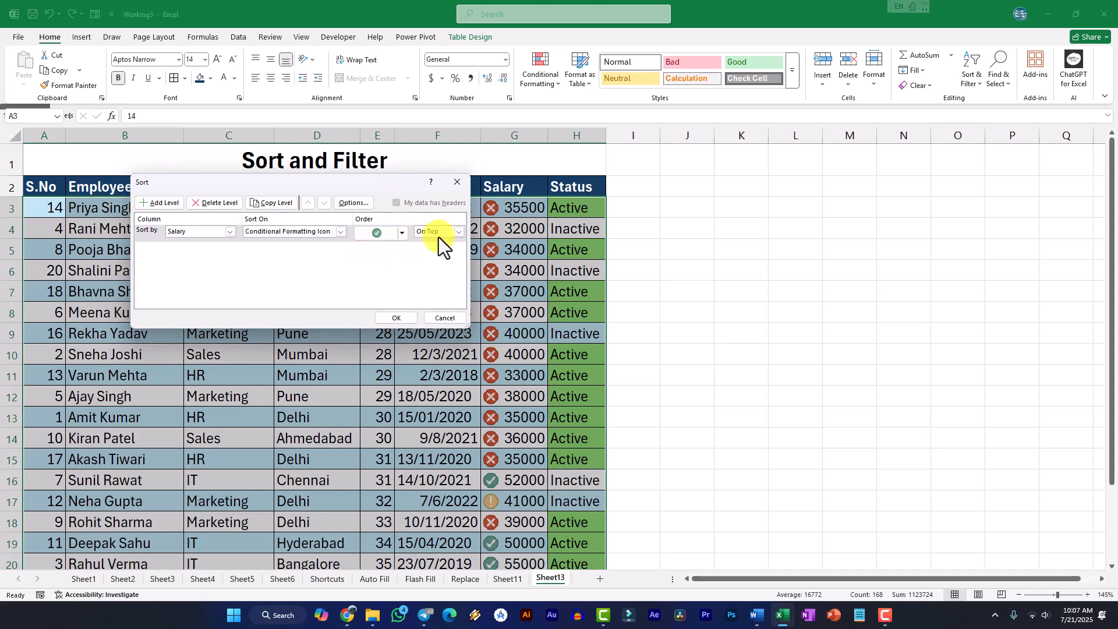
{"action": "left_click", "coordinate": [399, 318]}
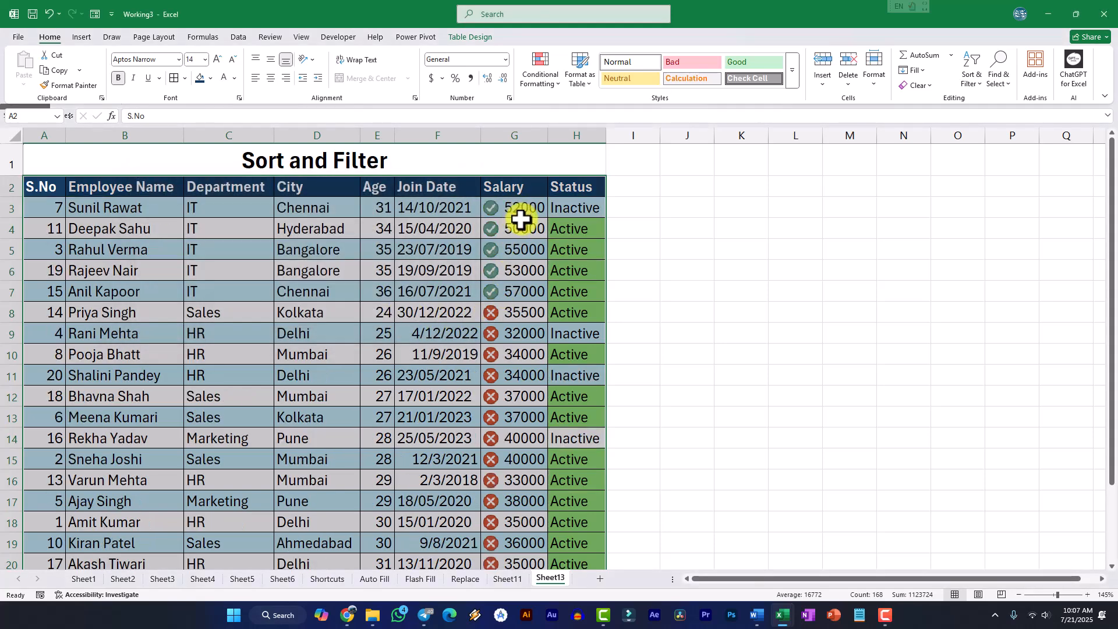
{"action": "scroll", "coordinate": [520, 256], "scroll_direction": "down", "scroll_amount": 2}
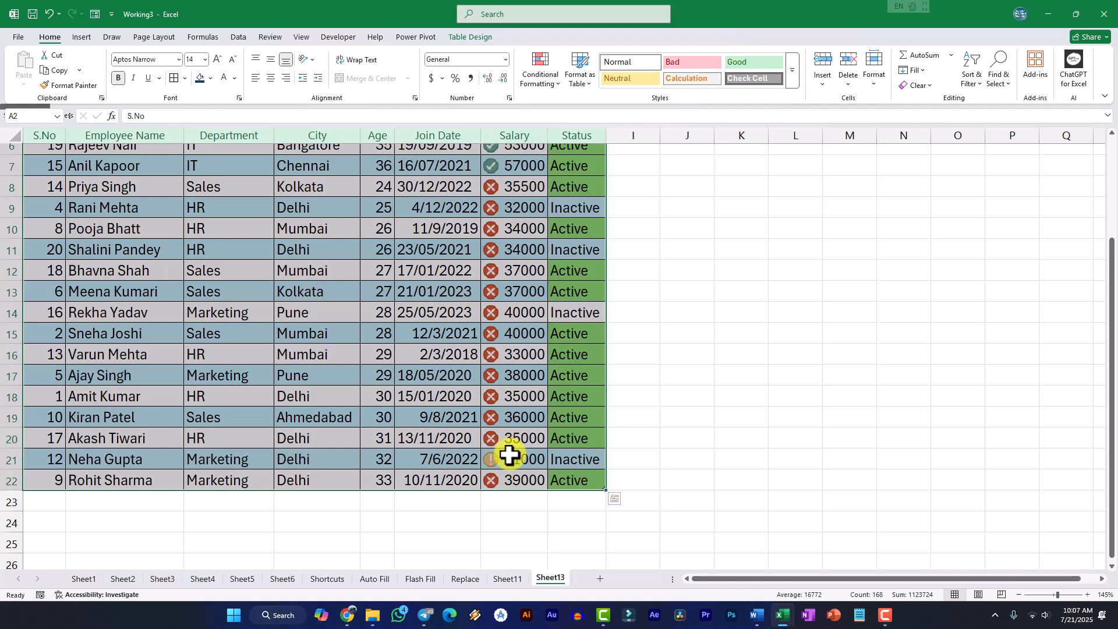
{"action": "scroll", "coordinate": [523, 446], "scroll_direction": "up", "scroll_amount": 2}
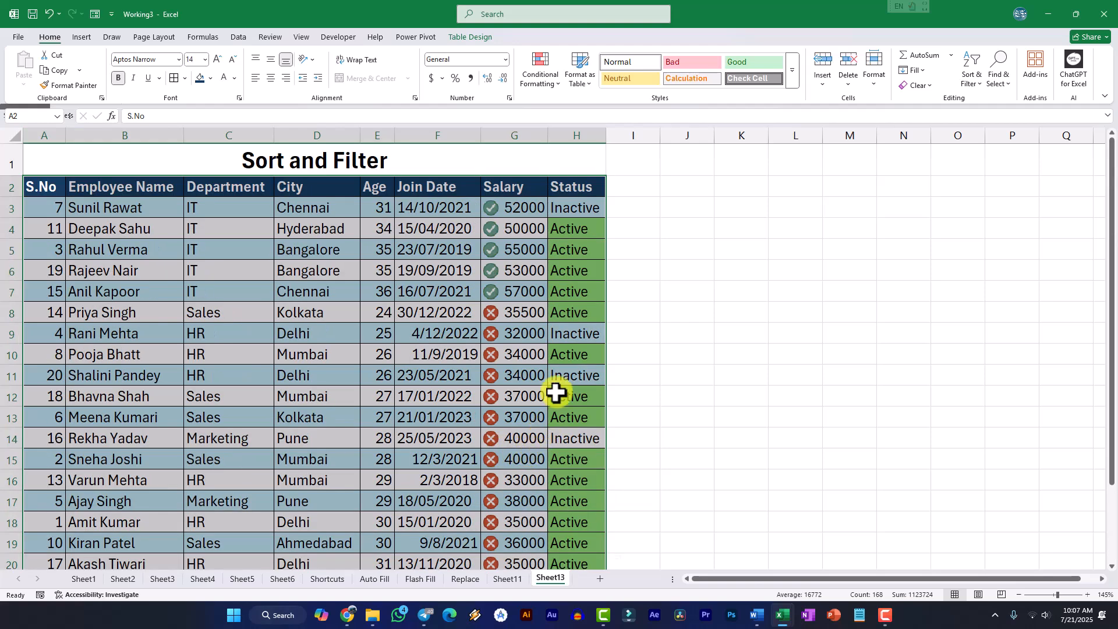
Open a custom sort for the table and choose Status as the column to sort by
{"action": "left_click", "coordinate": [978, 85]}
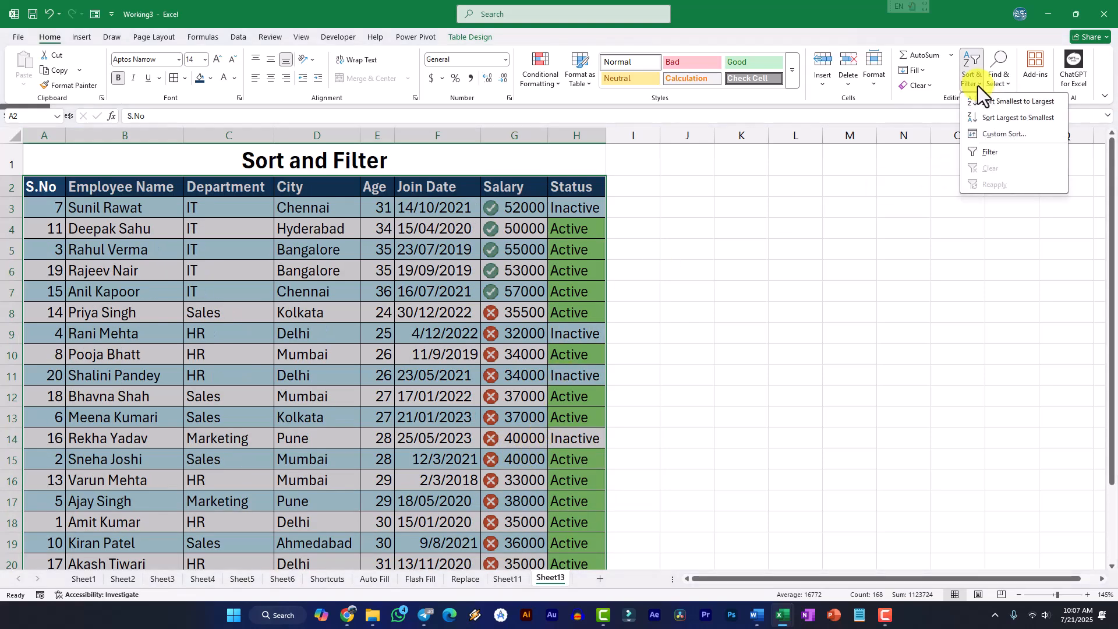
{"action": "left_click", "coordinate": [989, 134]}
{"action": "left_click", "coordinate": [394, 235]}
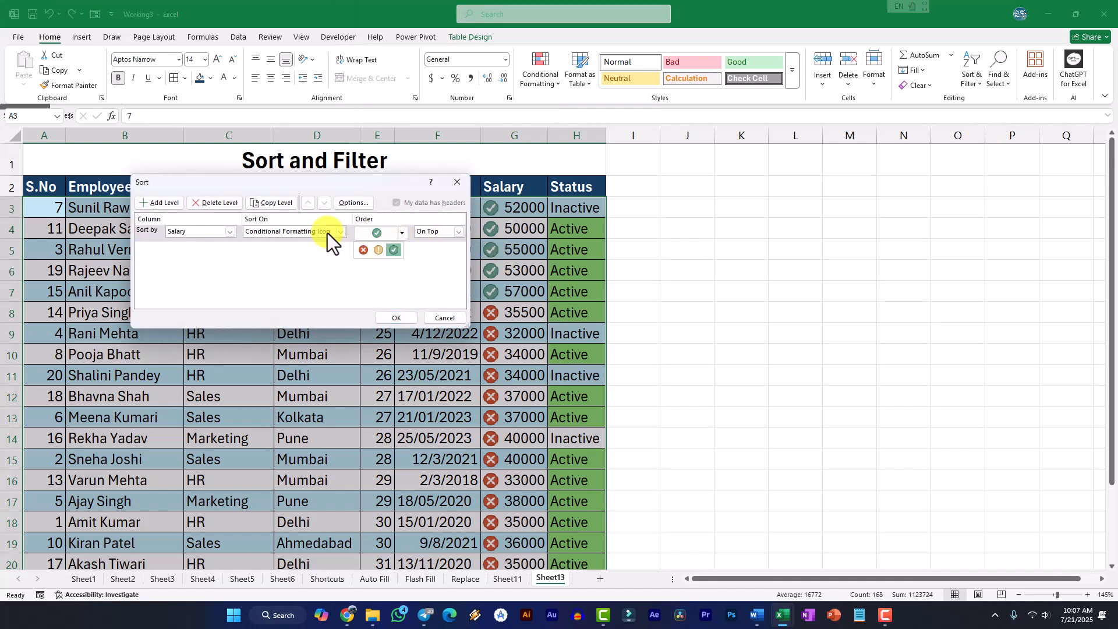
{"action": "left_click", "coordinate": [219, 233]}
{"action": "left_click", "coordinate": [230, 233]}
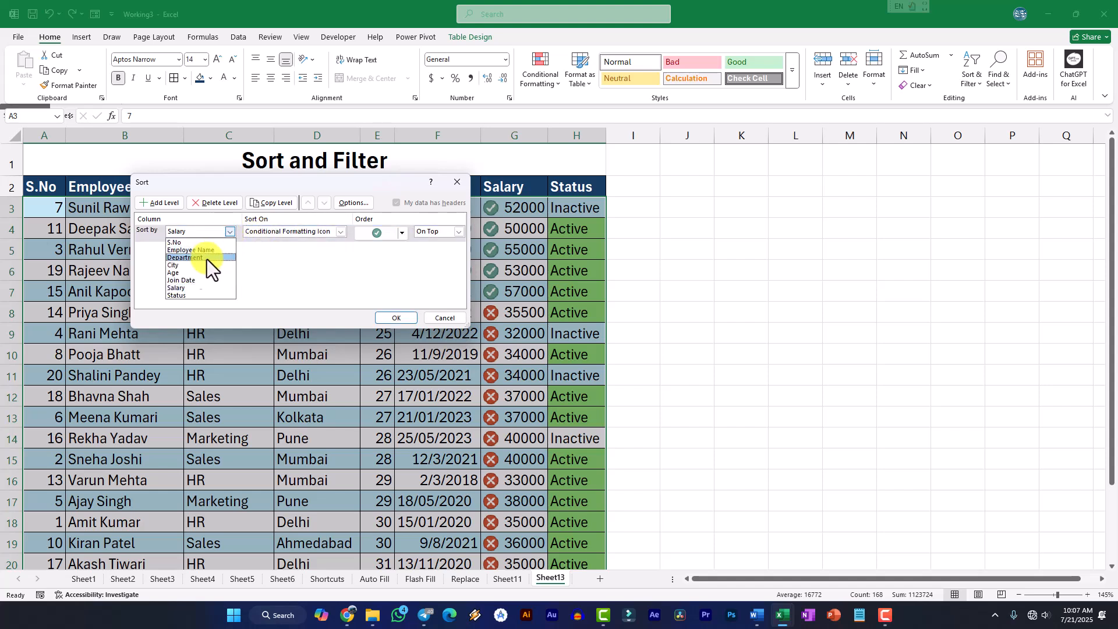
{"action": "left_click", "coordinate": [194, 297]}
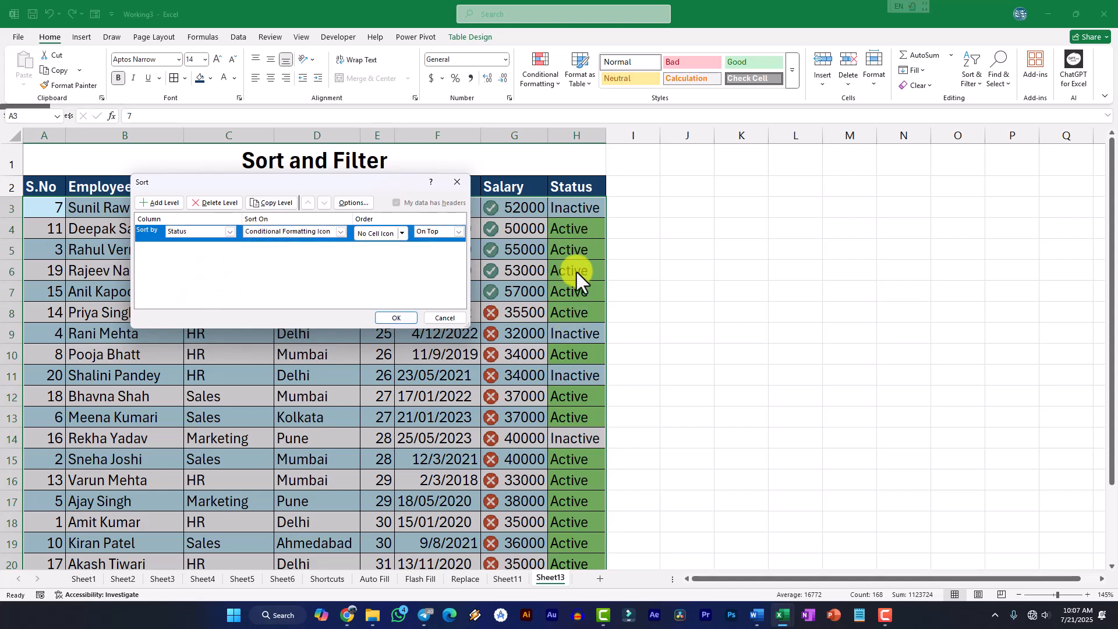
Sort the Status column on Cell Color with green On Top, then look through the sorted rows
{"action": "left_click", "coordinate": [341, 231]}
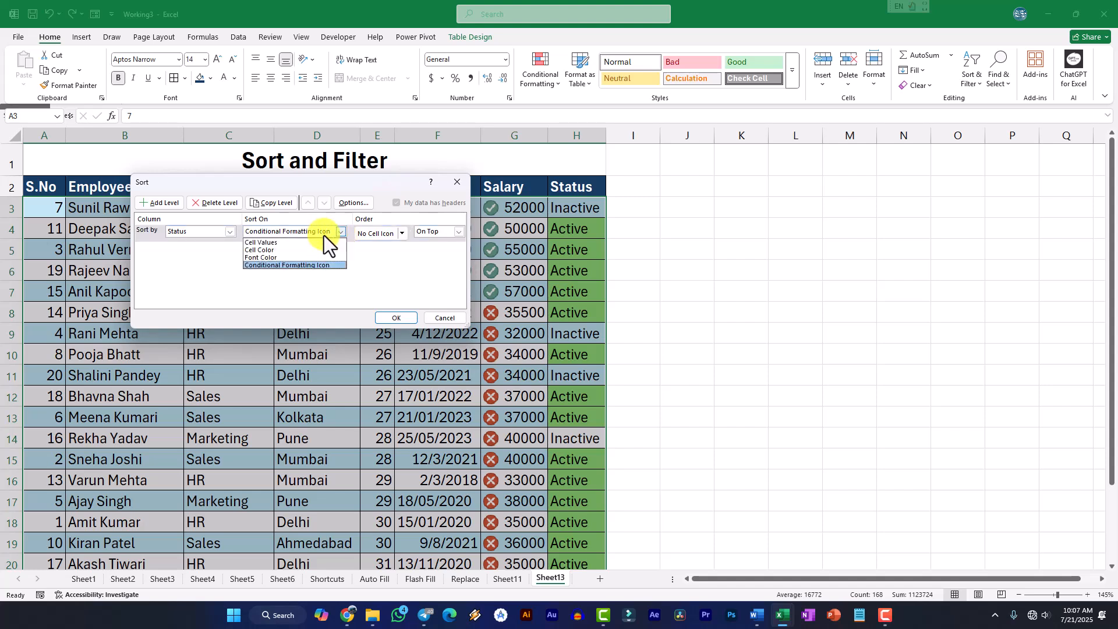
{"action": "left_click", "coordinate": [271, 251]}
{"action": "left_click", "coordinate": [401, 233]}
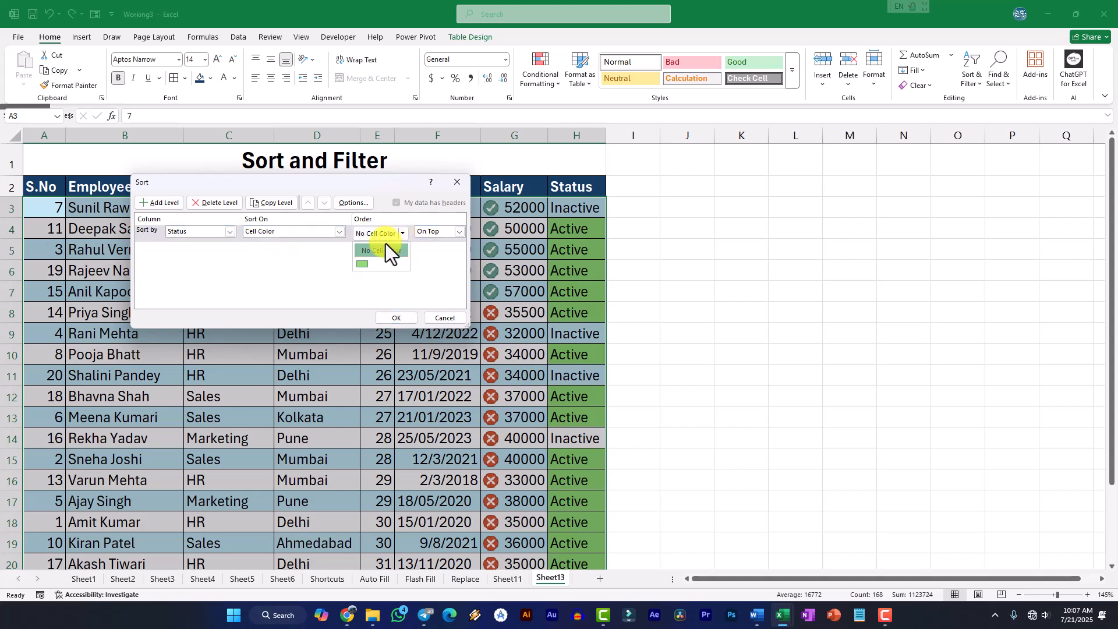
{"action": "left_click", "coordinate": [364, 264]}
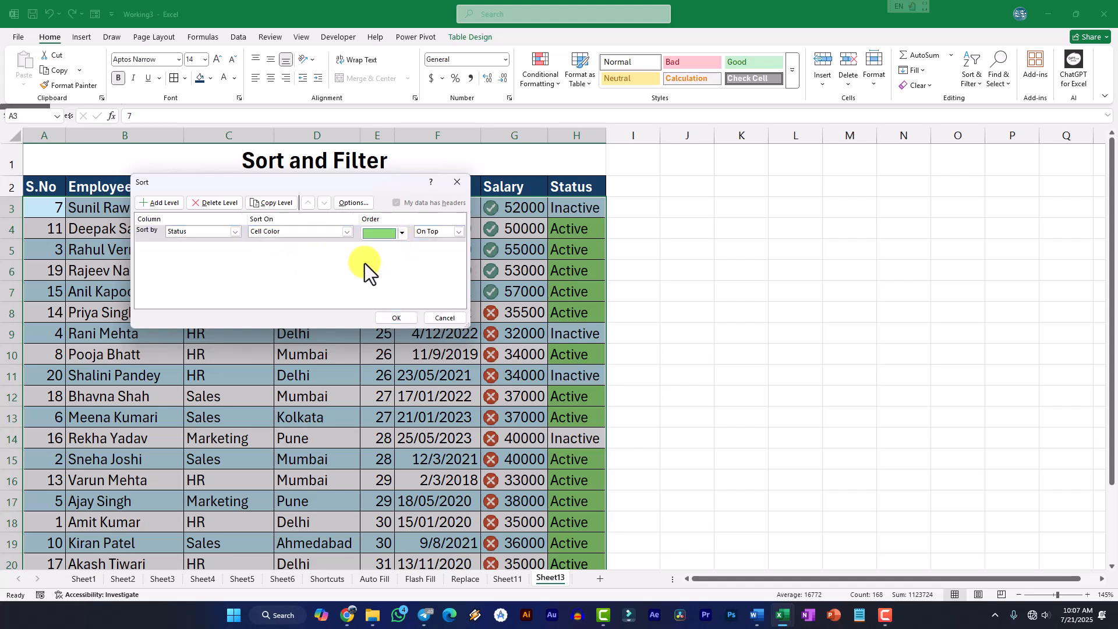
{"action": "left_click", "coordinate": [396, 318]}
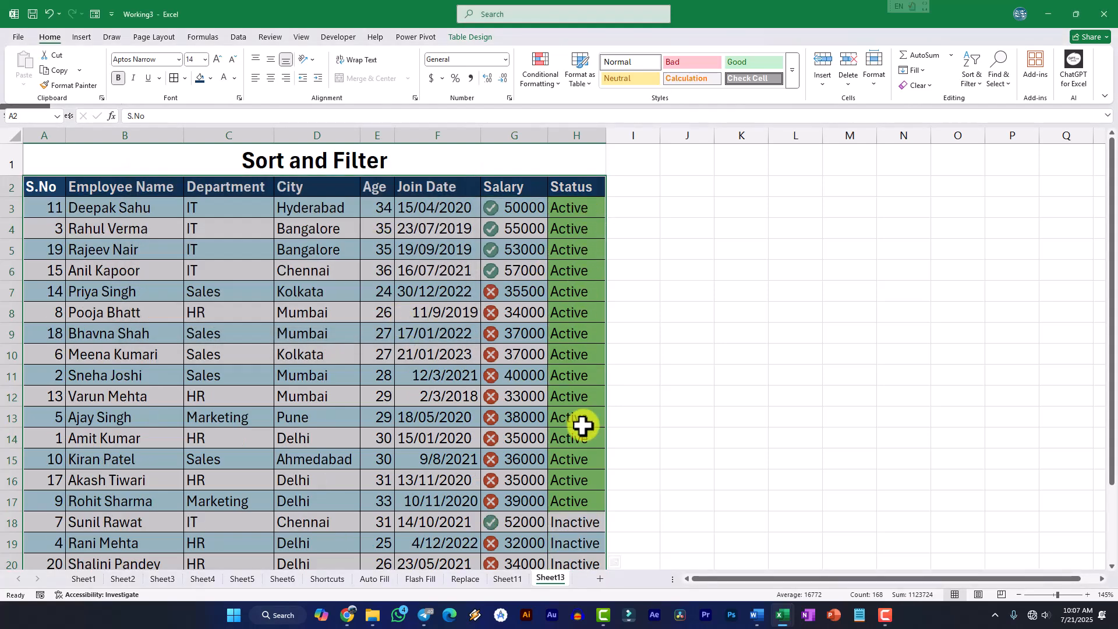
{"action": "scroll", "coordinate": [582, 425], "scroll_direction": "down", "scroll_amount": 3}
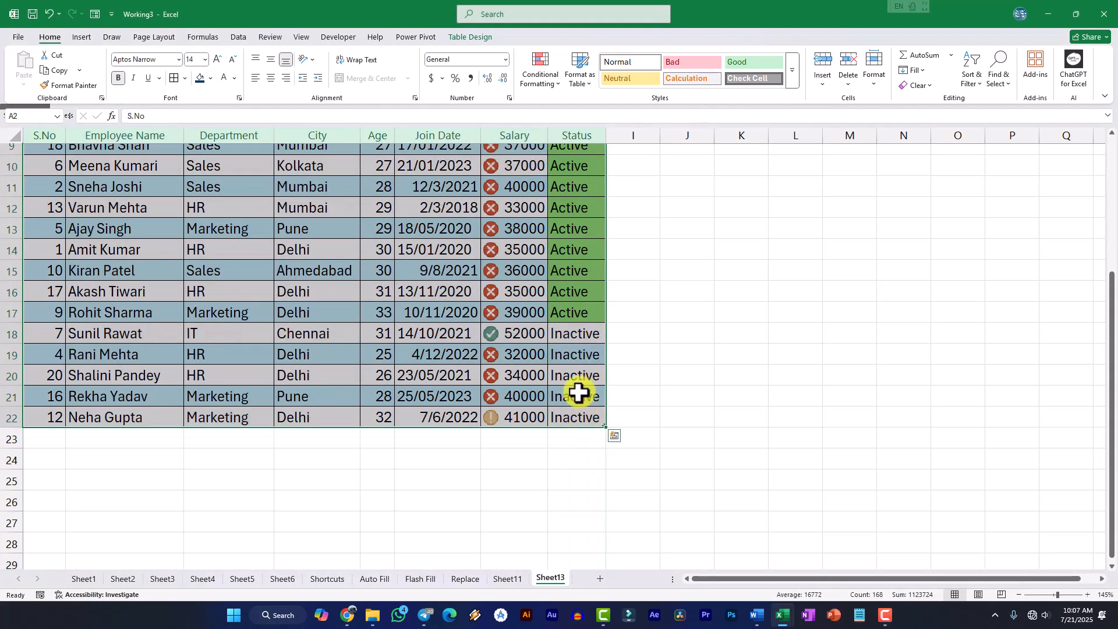
{"action": "scroll", "coordinate": [578, 393], "scroll_direction": "up", "scroll_amount": 3}
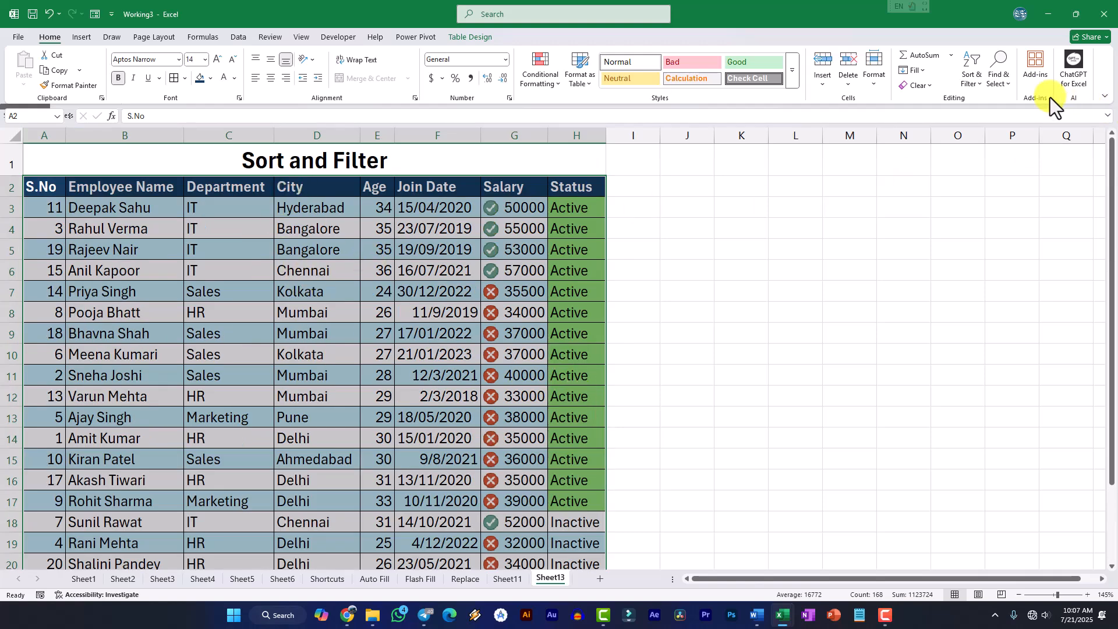
Set up a custom sort by Age on Cell Values and look at its order options
{"action": "left_click", "coordinate": [977, 81]}
{"action": "left_click", "coordinate": [980, 138]}
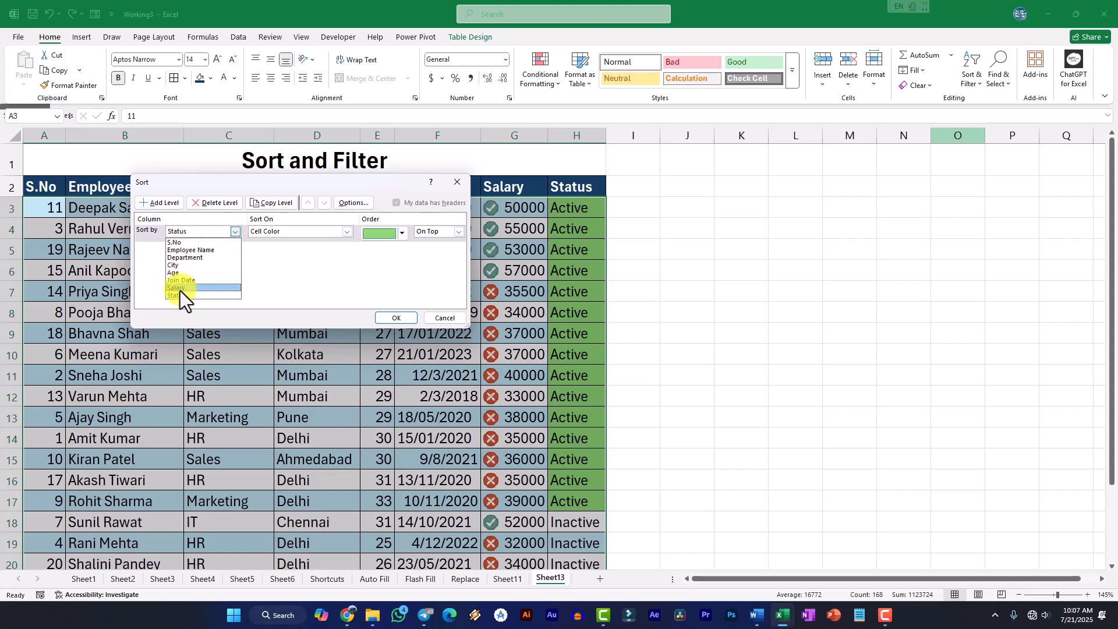
{"action": "left_click", "coordinate": [181, 273]}
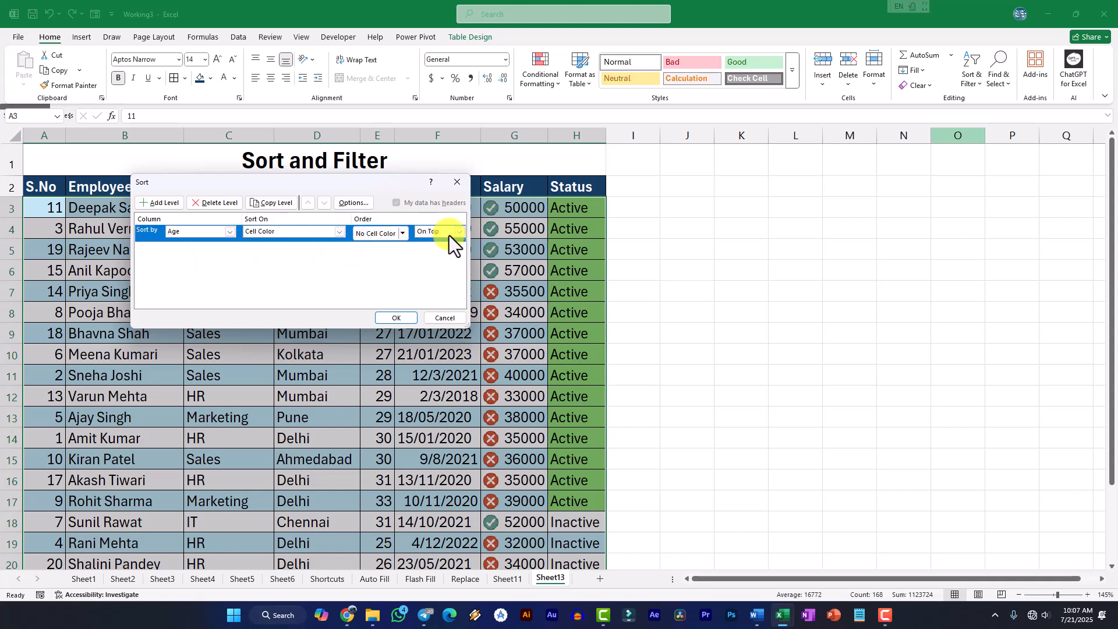
{"action": "left_click", "coordinate": [340, 232]}
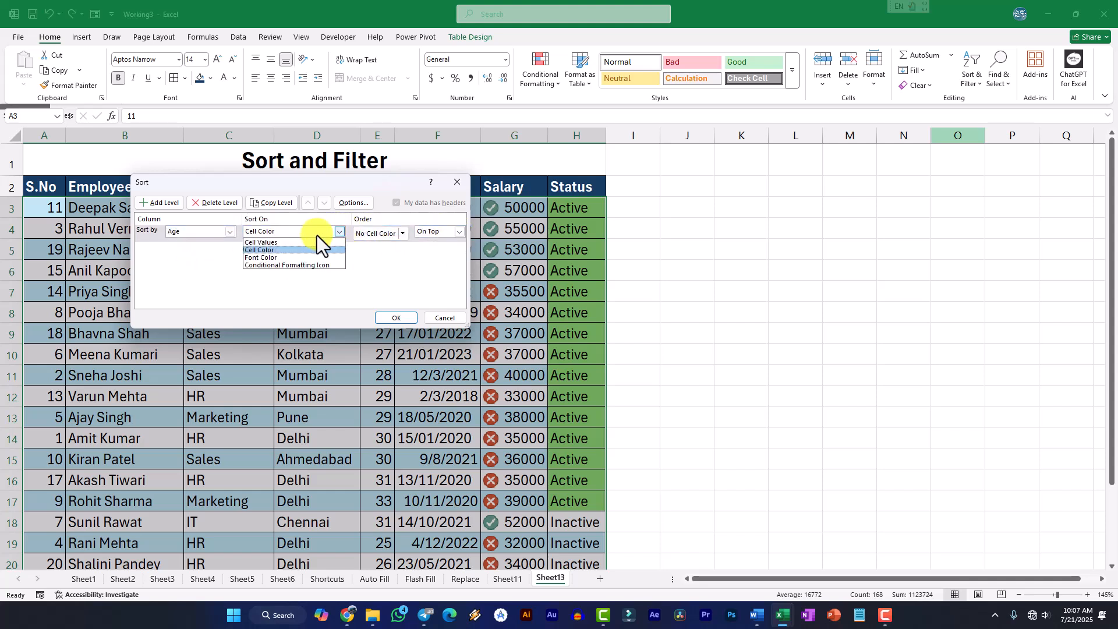
{"action": "left_click", "coordinate": [282, 244]}
{"action": "left_click", "coordinate": [460, 232]}
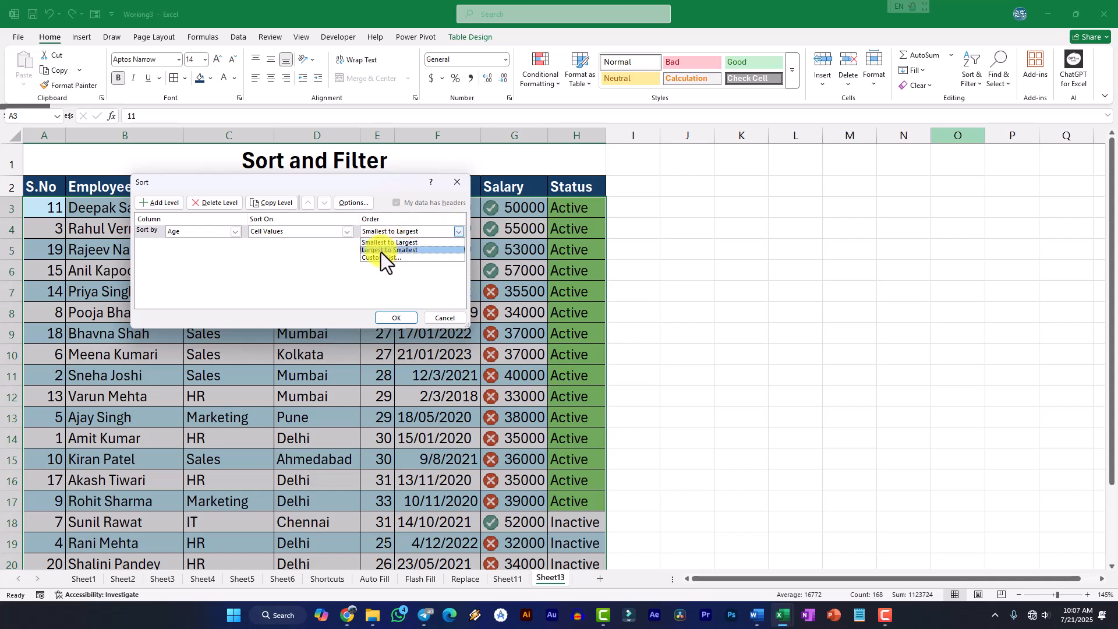
{"action": "left_click", "coordinate": [239, 233]}
Change the custom sort column to Department and move the Sort dialog clear of the table's first columns
{"action": "left_click", "coordinate": [235, 233]}
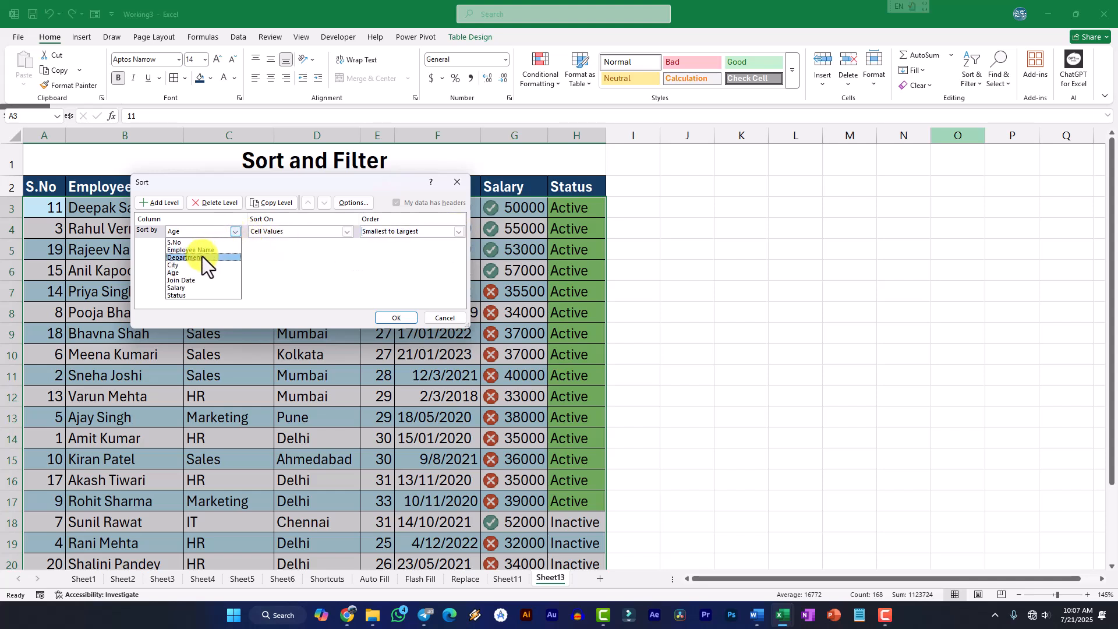
{"action": "left_click", "coordinate": [198, 259]}
{"action": "left_click_drag", "start_coordinate": [289, 183], "coordinate": [562, 202]}
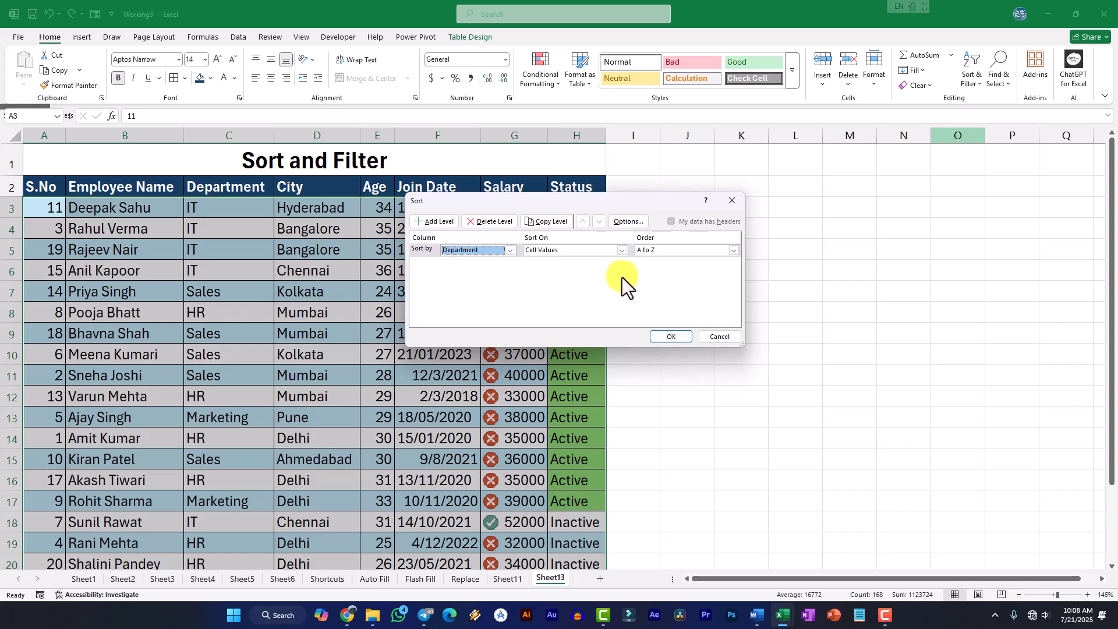
Sort the table by Department in the custom list order HR, IT, Sales, Marketing and check the sorted rows
{"action": "left_click", "coordinate": [735, 250]}
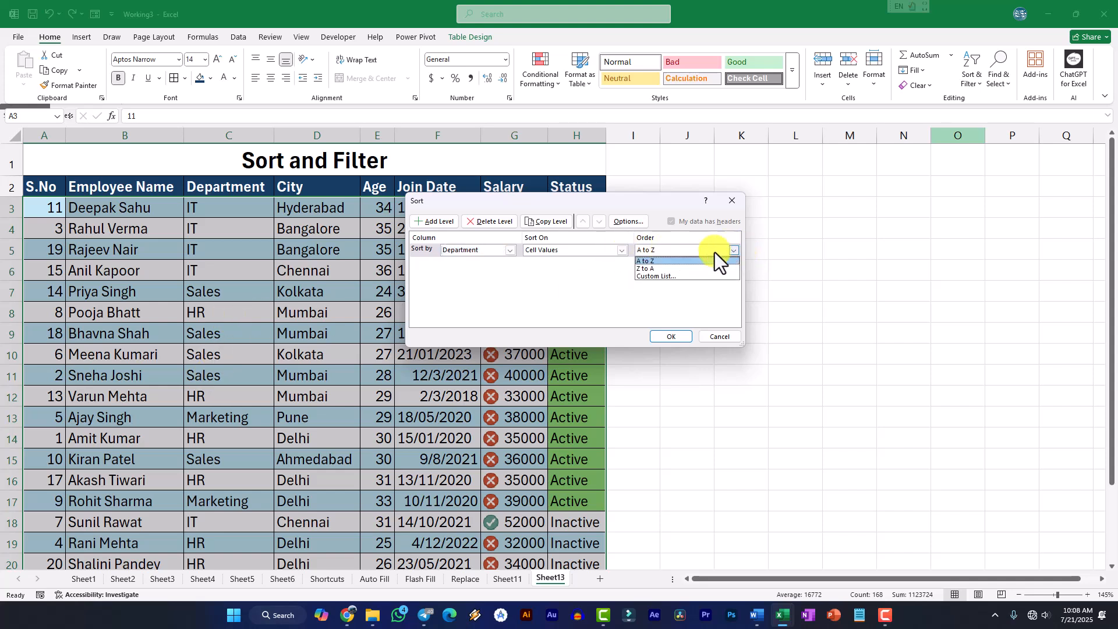
{"action": "left_click", "coordinate": [650, 278]}
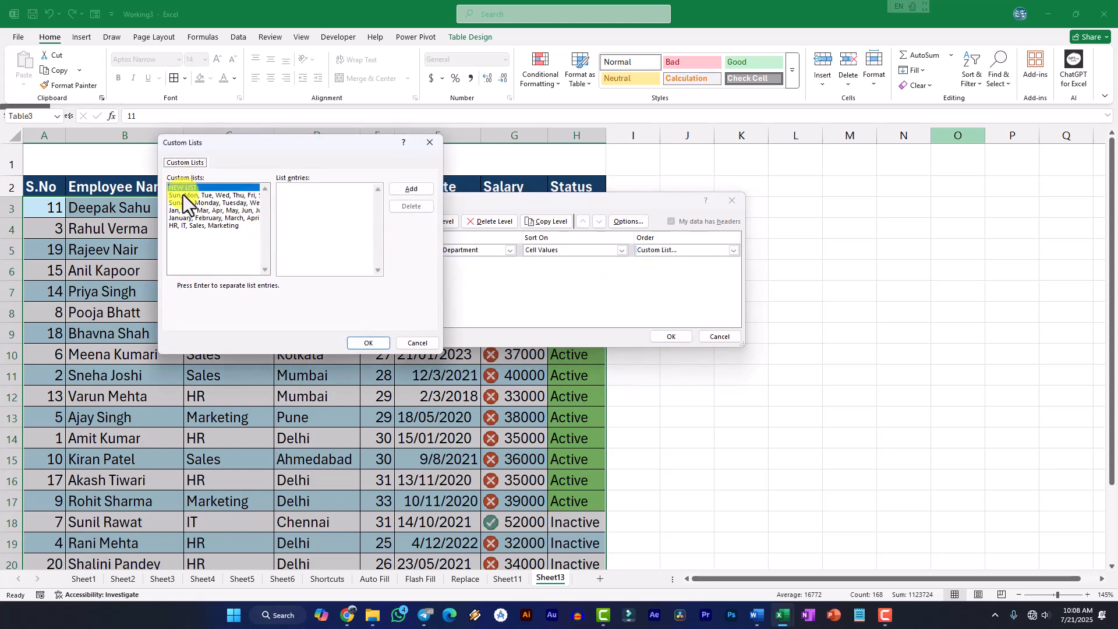
{"action": "left_click", "coordinate": [242, 225]}
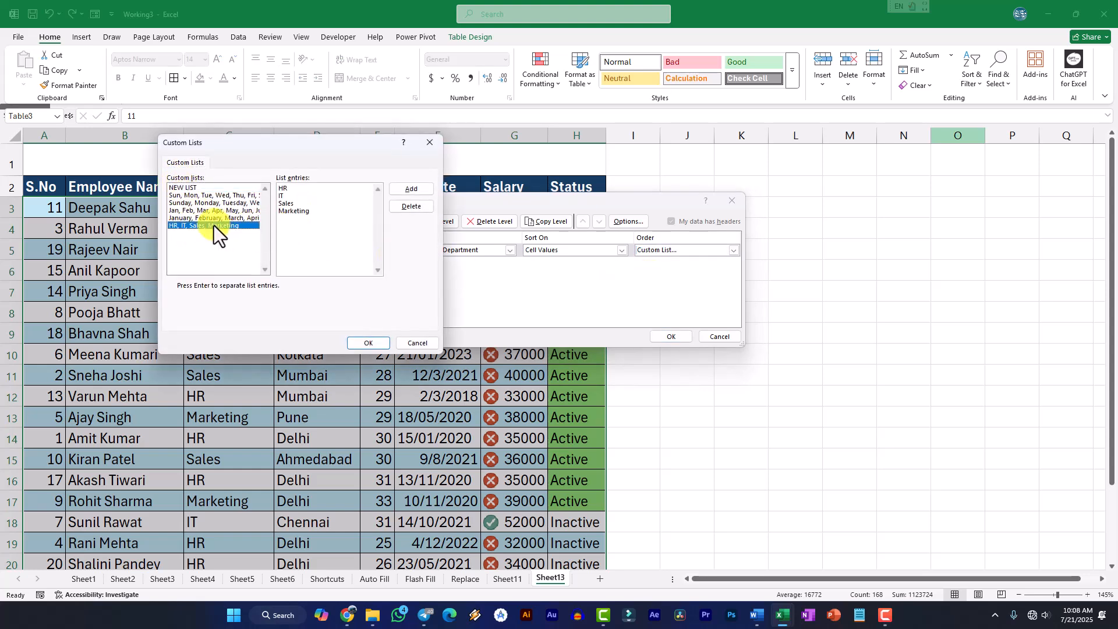
{"action": "left_click", "coordinate": [294, 188]}
{"action": "left_click_drag", "start_coordinate": [365, 142], "coordinate": [607, 155]}
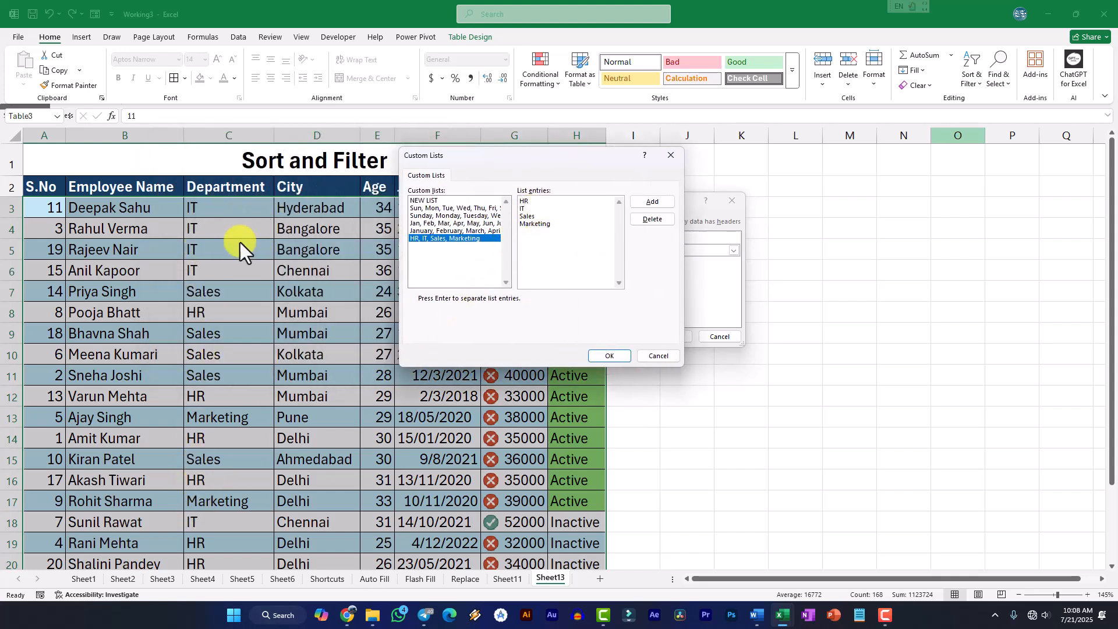
{"action": "left_click", "coordinate": [558, 236]}
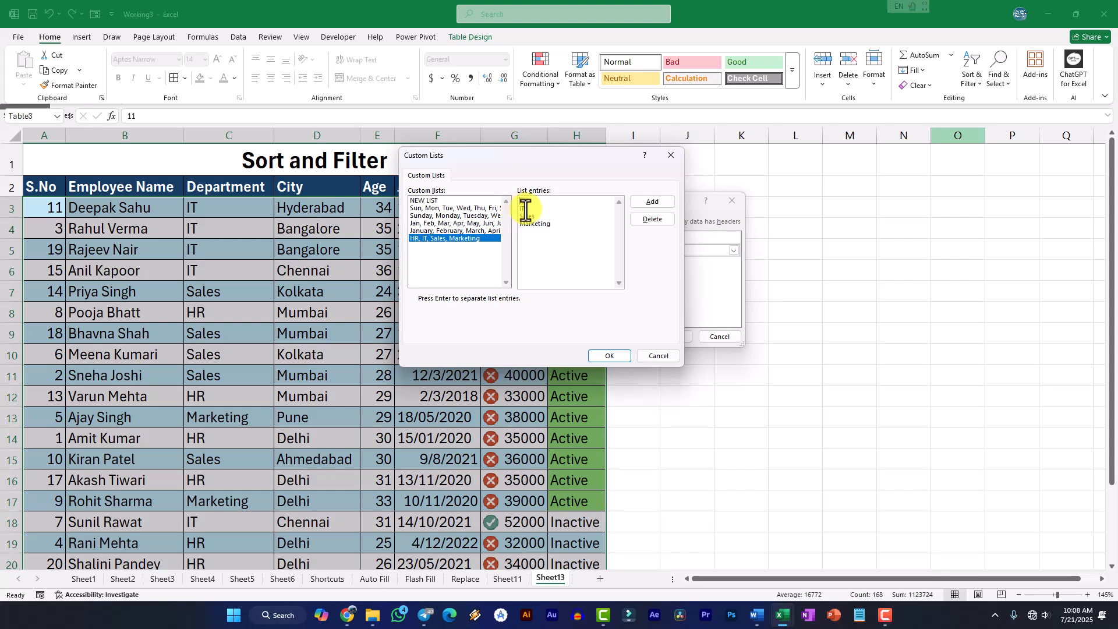
{"action": "left_click_drag", "start_coordinate": [518, 215], "coordinate": [557, 224]}
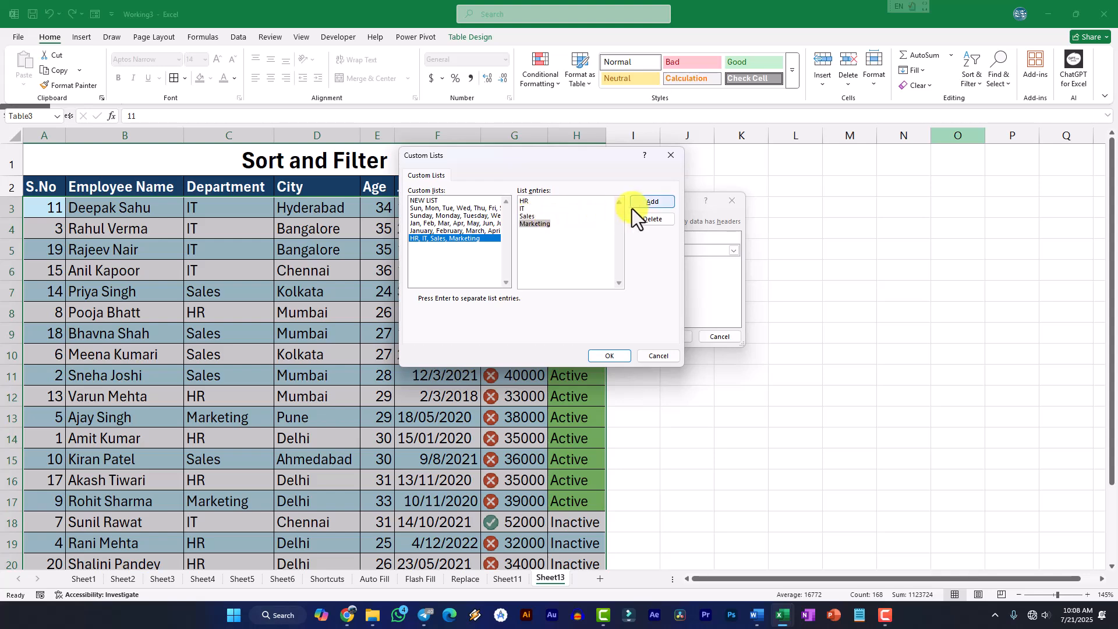
{"action": "left_click", "coordinate": [609, 357]}
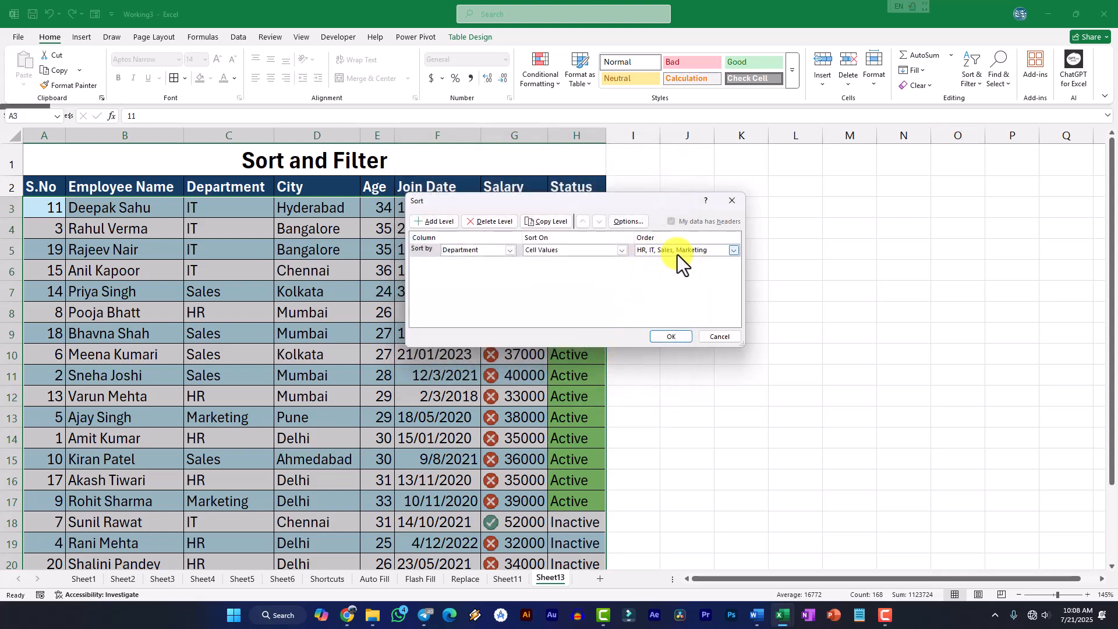
{"action": "left_click", "coordinate": [671, 338]}
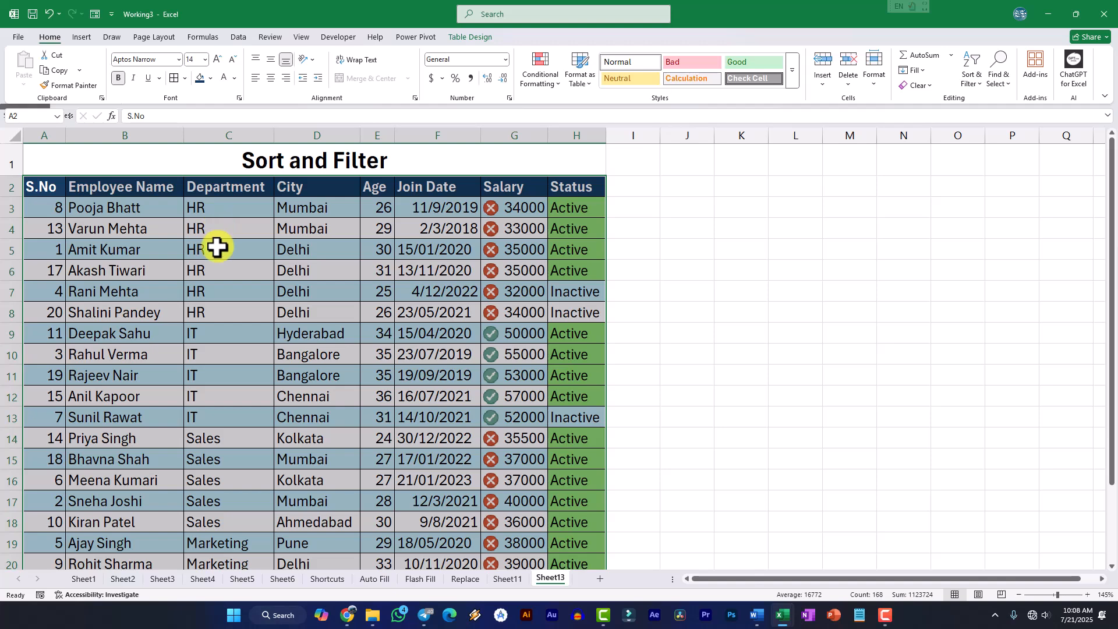
{"action": "scroll", "coordinate": [219, 249], "scroll_direction": "down", "scroll_amount": 4}
{"action": "scroll", "coordinate": [257, 295], "scroll_direction": "up", "scroll_amount": 4}
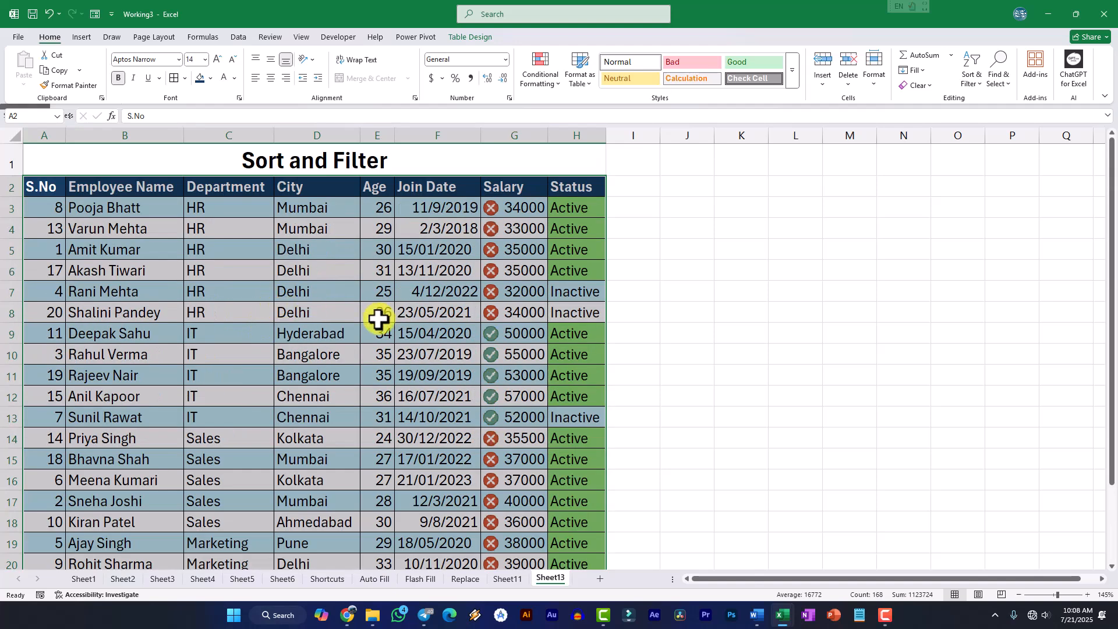
Add a second sort level by City on Cell Values, A to Z, below Department and apply the sort
{"action": "left_click", "coordinate": [972, 81]}
{"action": "left_click", "coordinate": [992, 139]}
{"action": "left_click_drag", "start_coordinate": [490, 205], "coordinate": [435, 202]}
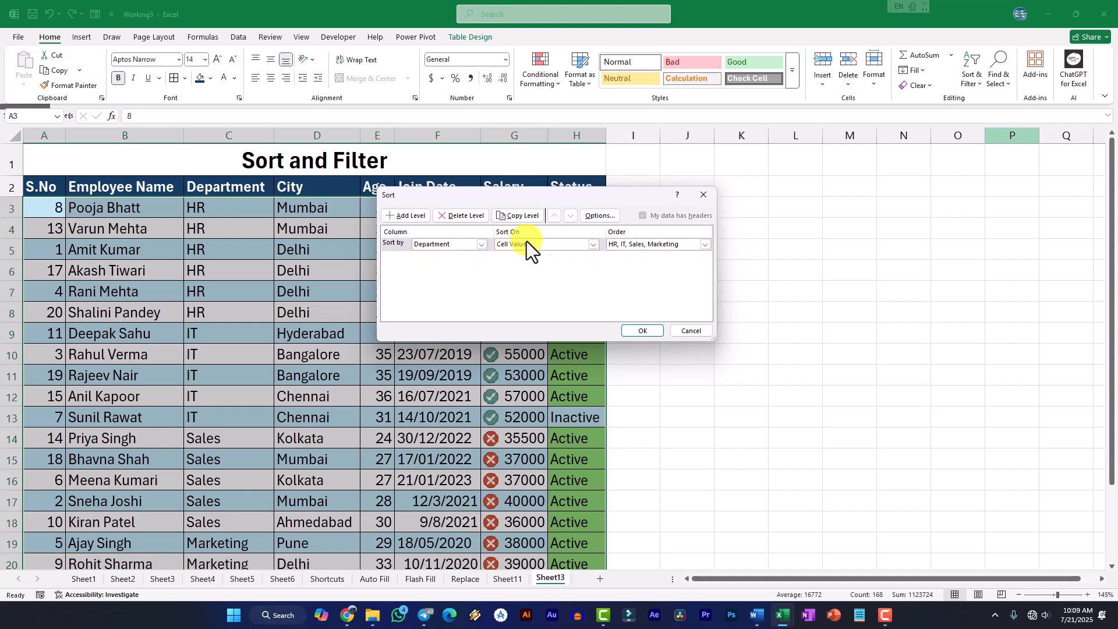
{"action": "left_click", "coordinate": [400, 214]}
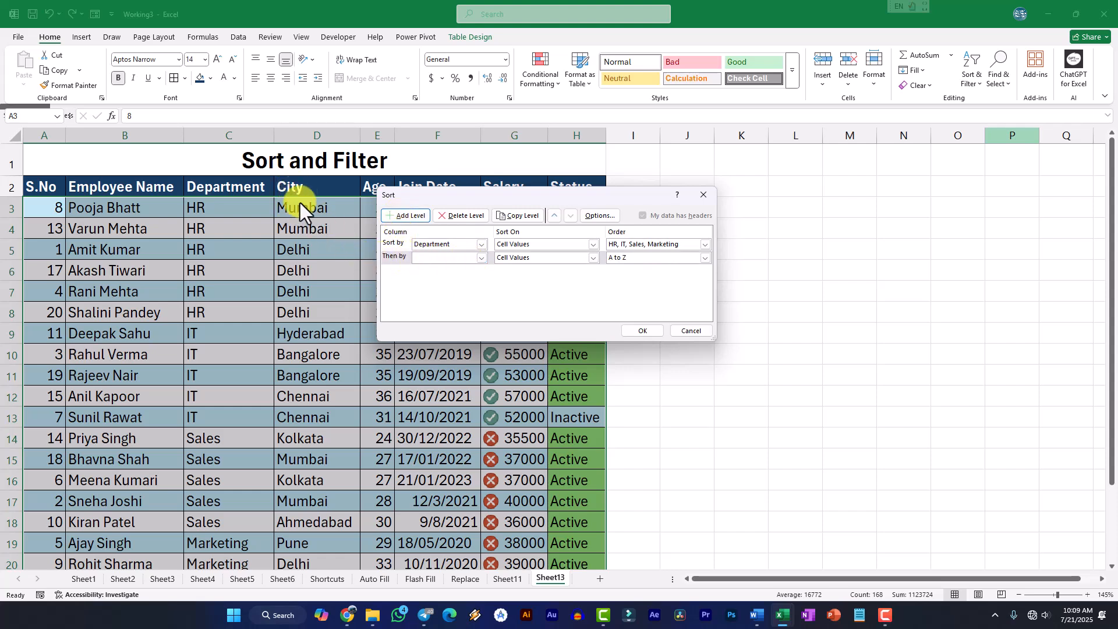
{"action": "left_click", "coordinate": [479, 257]}
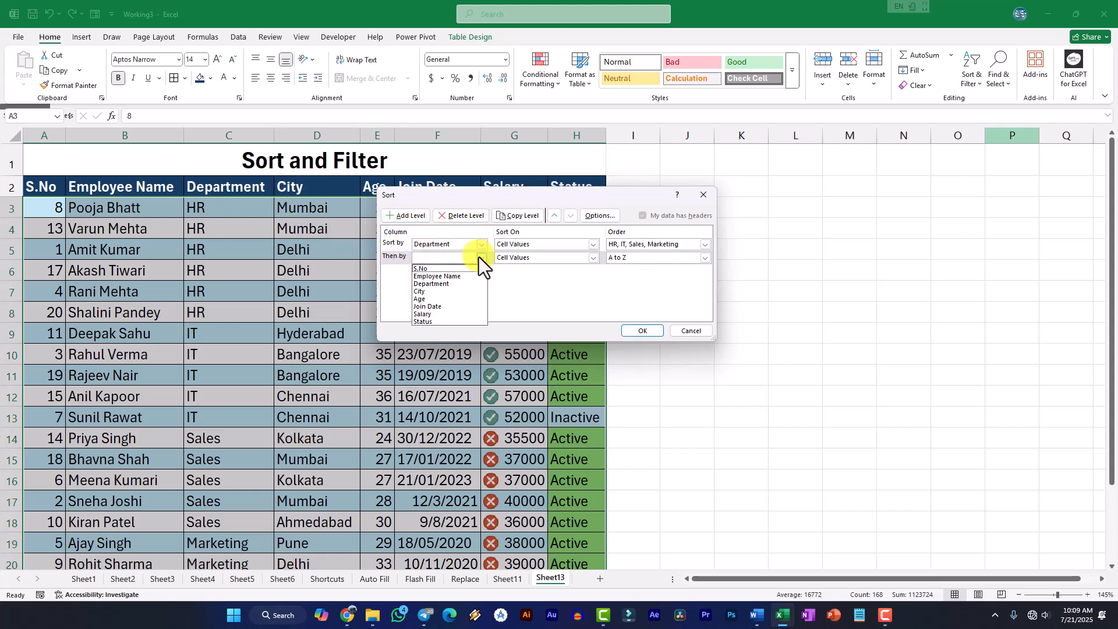
{"action": "left_click", "coordinate": [422, 291]}
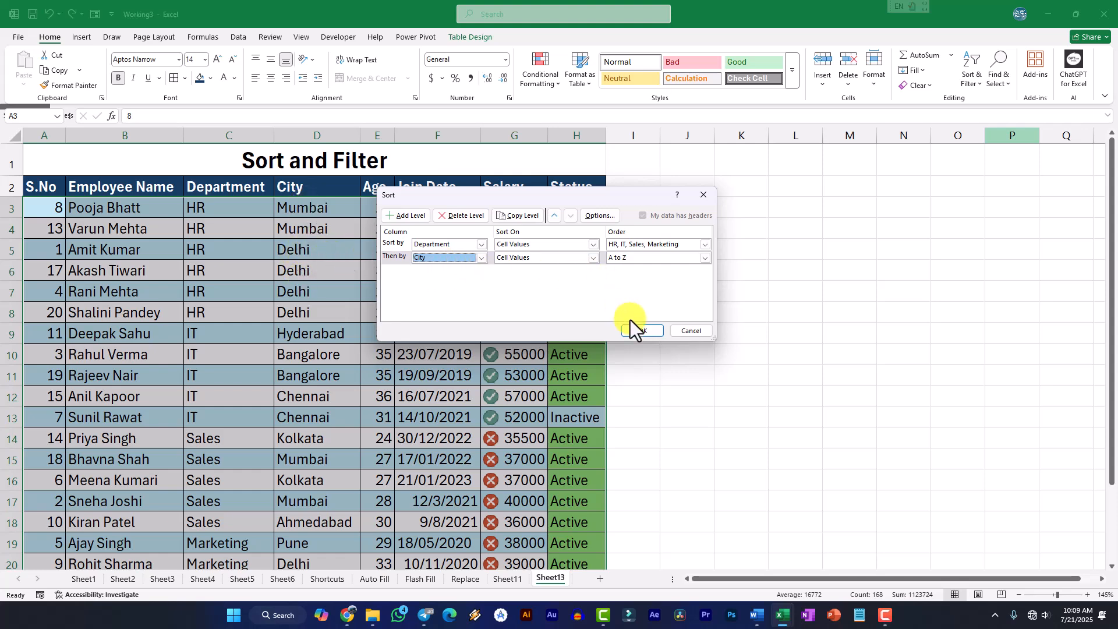
{"action": "left_click", "coordinate": [642, 330]}
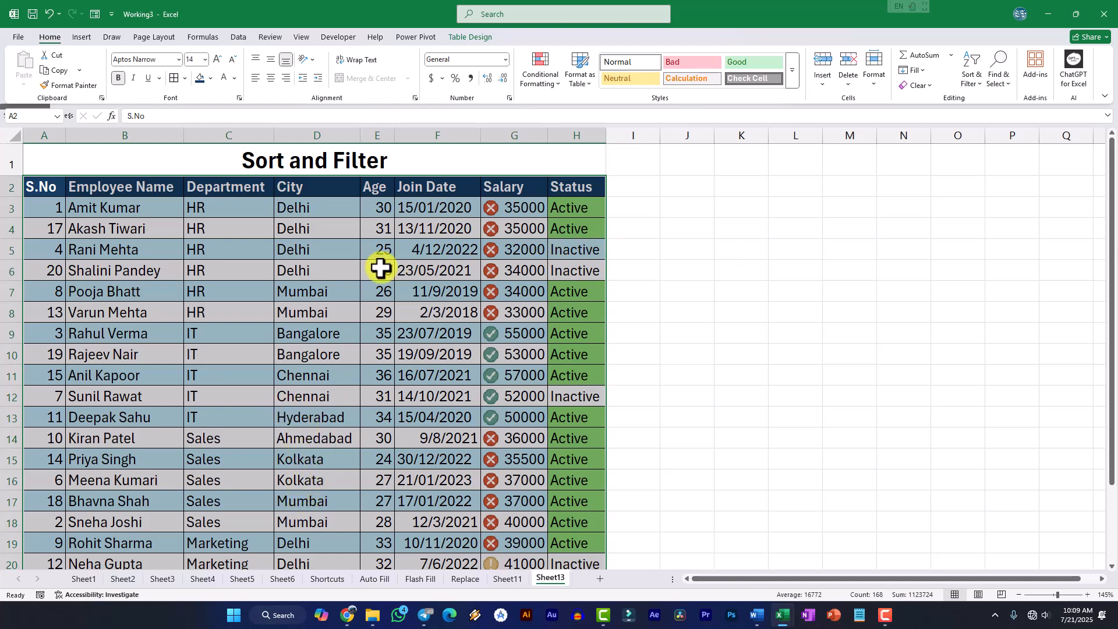
Delete the City level from the custom sort and apply the sort with only the Department level
{"action": "left_click", "coordinate": [968, 85]}
{"action": "left_click", "coordinate": [979, 135]}
{"action": "left_click", "coordinate": [404, 256]}
{"action": "left_click", "coordinate": [457, 214]}
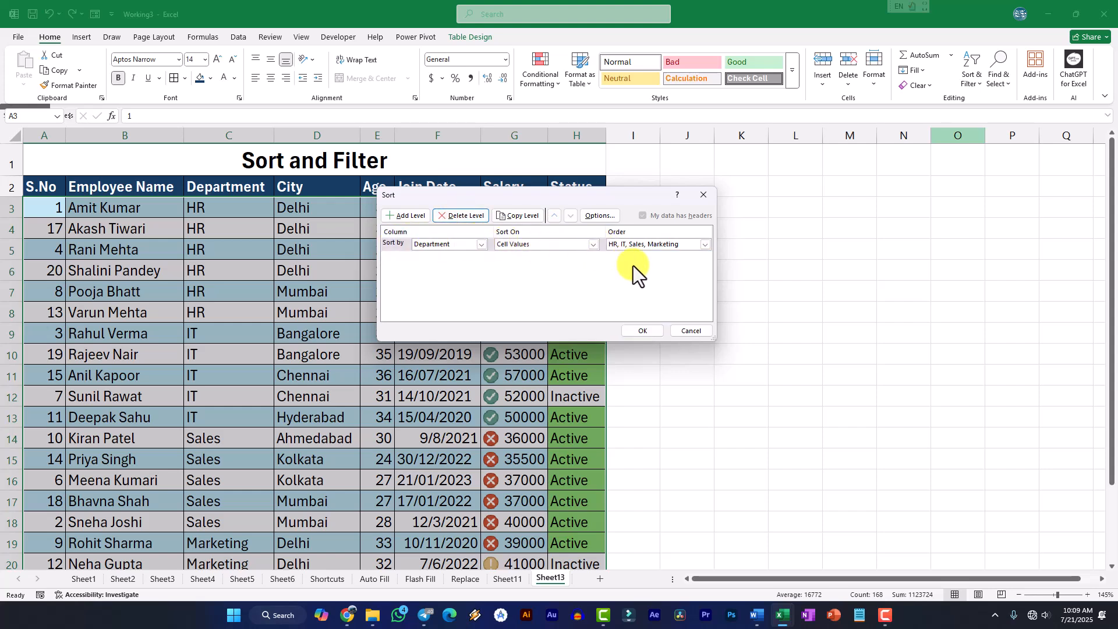
{"action": "left_click", "coordinate": [642, 330]}
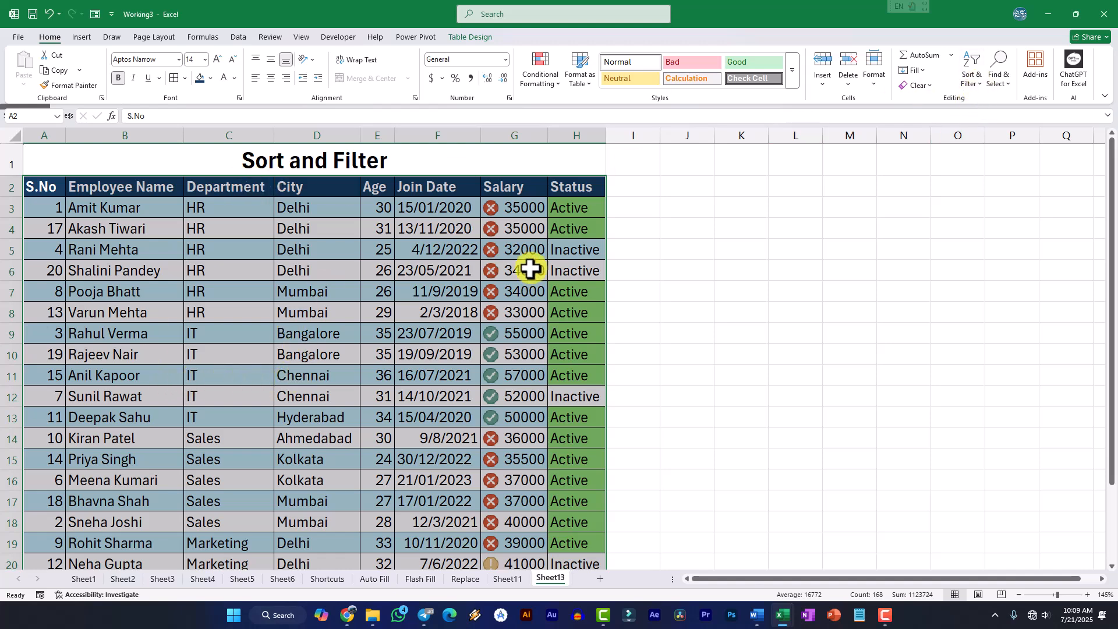
Turn on filtering for the employee table's header row and view the Department column's filter options
{"action": "left_click", "coordinate": [977, 84]}
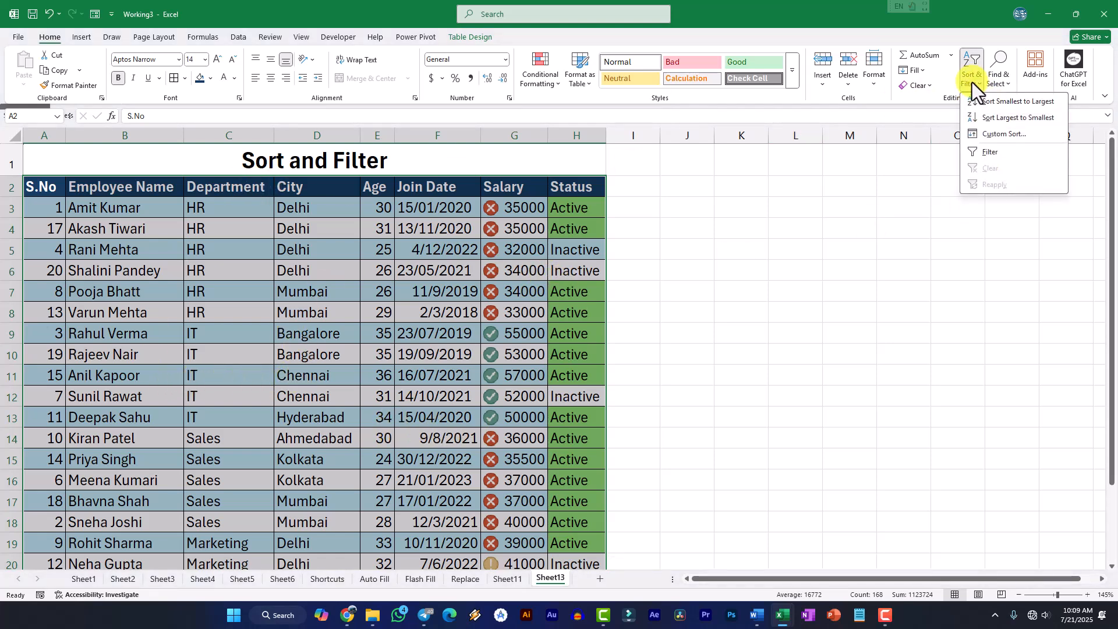
{"action": "left_click", "coordinate": [989, 154]}
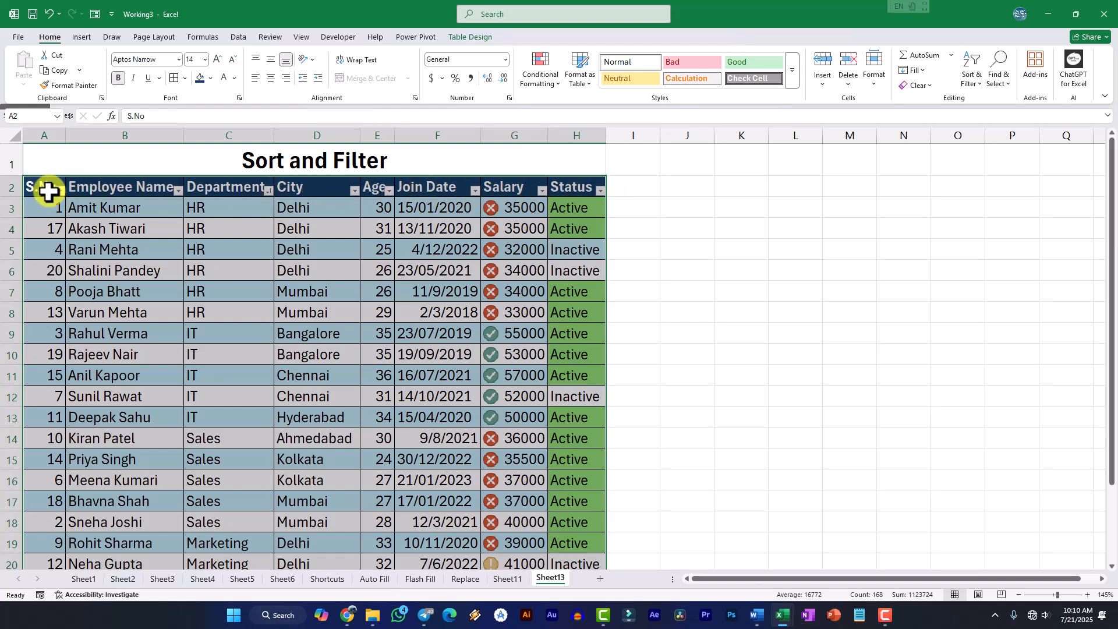
{"action": "left_click", "coordinate": [269, 191]}
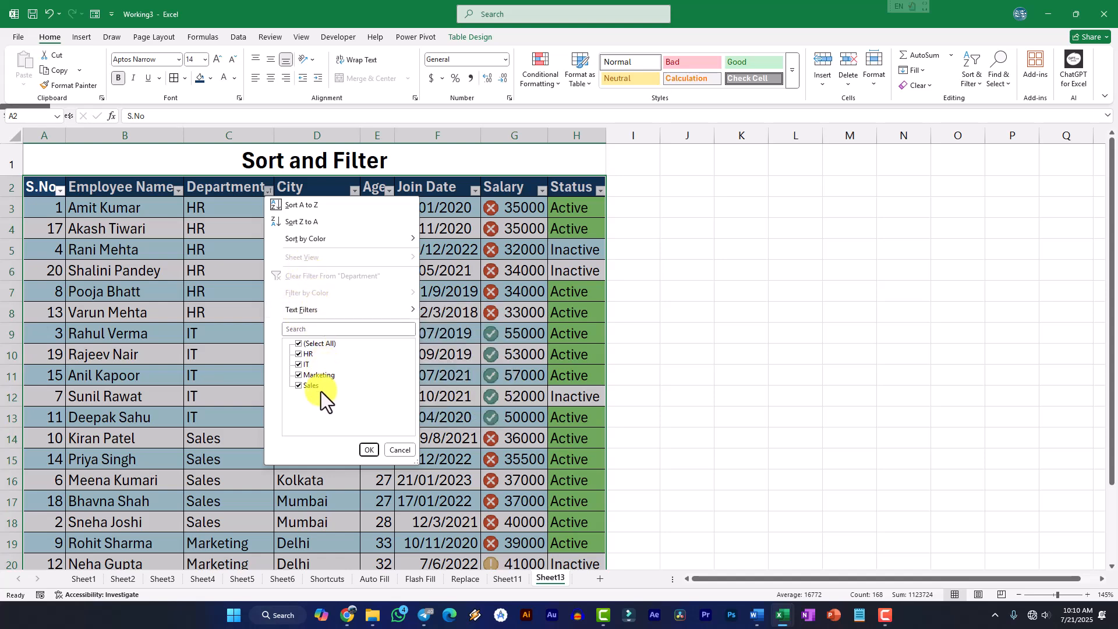
{"action": "left_click", "coordinate": [399, 451]}
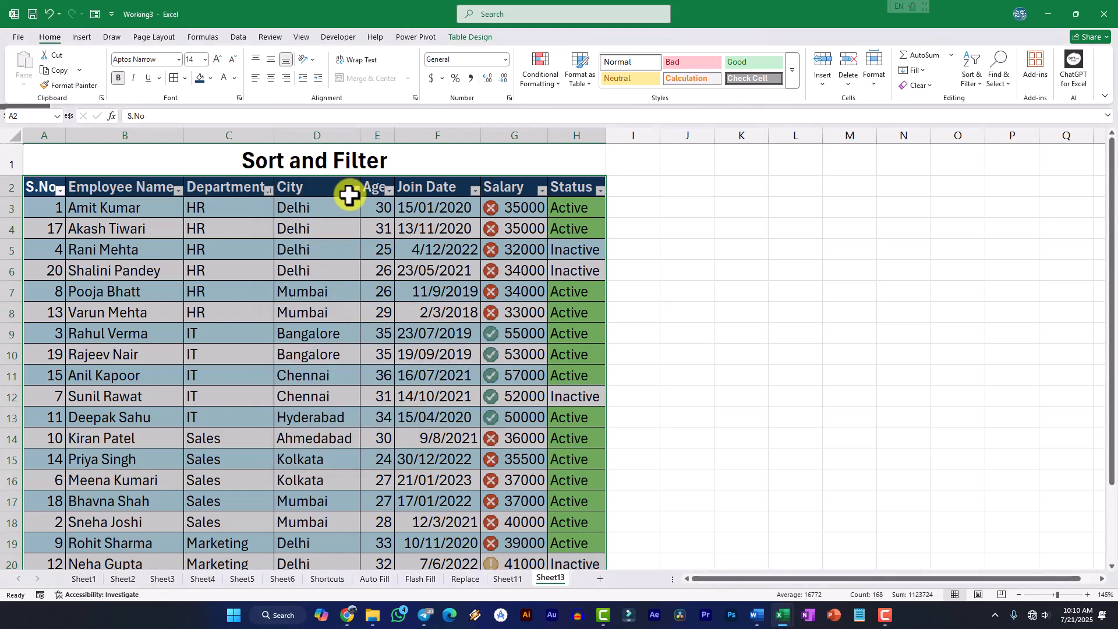
Check the filter options of the City and Employee Name columns without changing anything
{"action": "left_click", "coordinate": [354, 190]}
{"action": "left_click", "coordinate": [485, 451]}
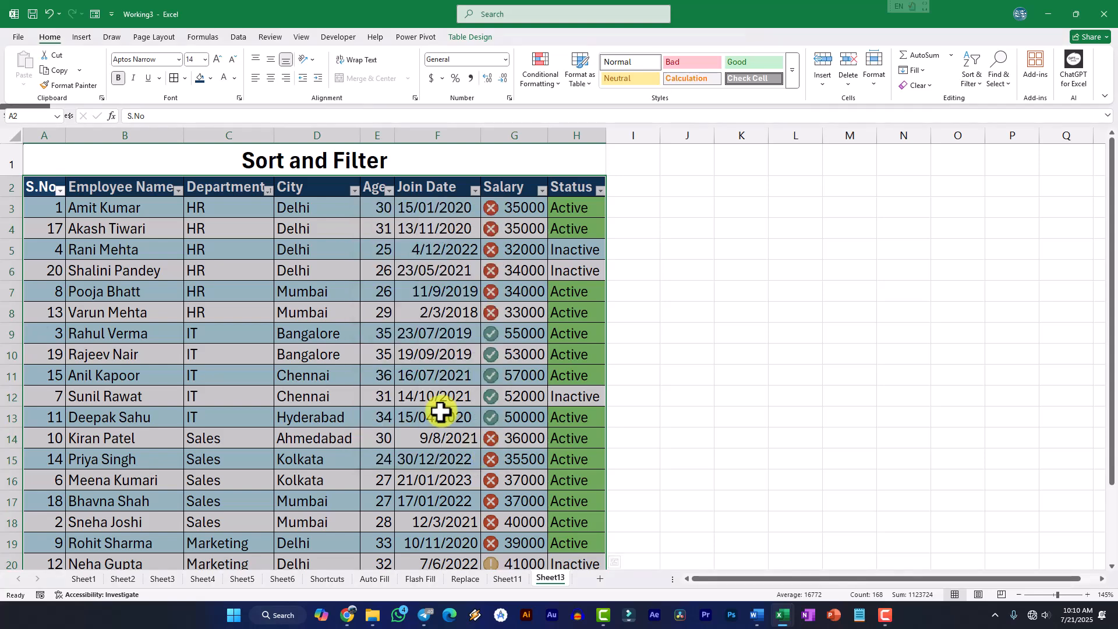
{"action": "left_click", "coordinate": [179, 191]}
{"action": "left_click", "coordinate": [251, 193]}
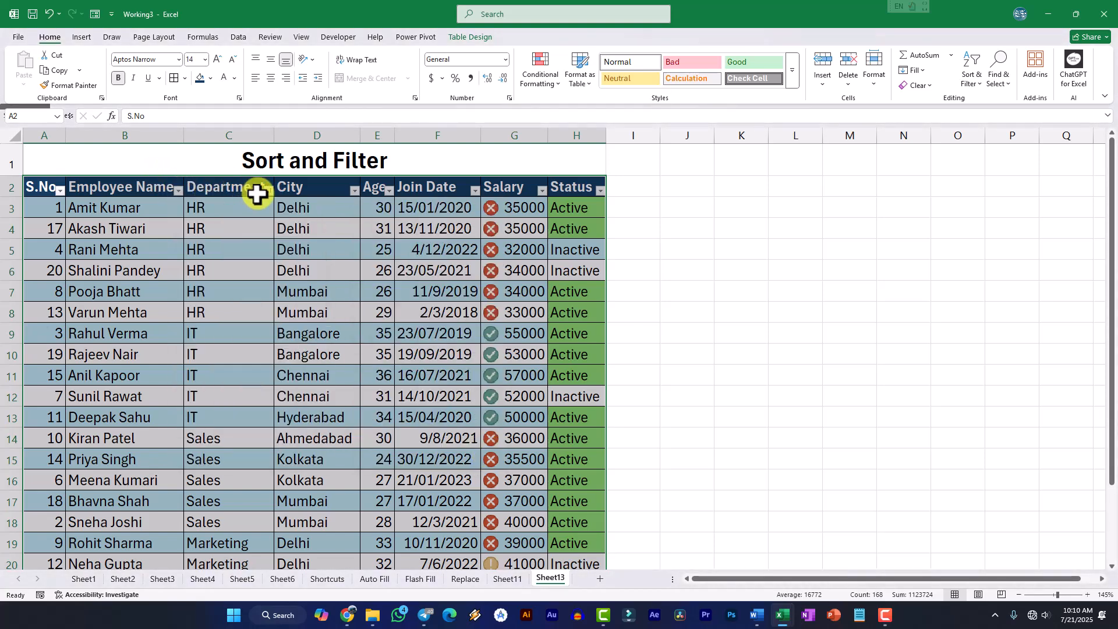
Filter the Department column to show only the HR rows
{"action": "left_click", "coordinate": [268, 191]}
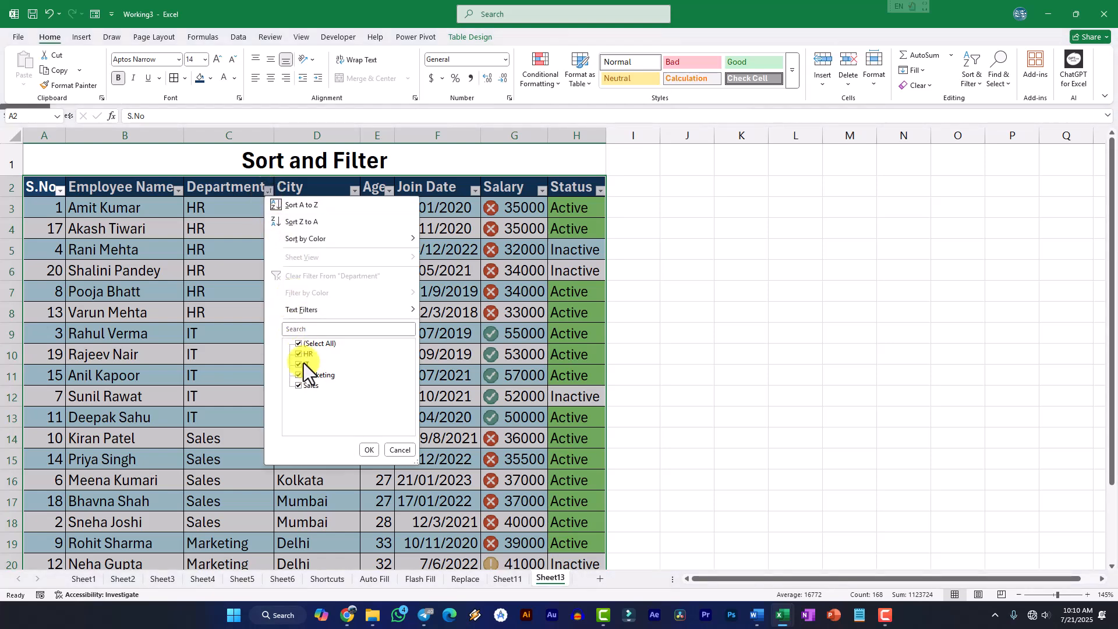
{"action": "left_click", "coordinate": [299, 345]}
{"action": "left_click", "coordinate": [299, 355]}
{"action": "left_click", "coordinate": [368, 450]}
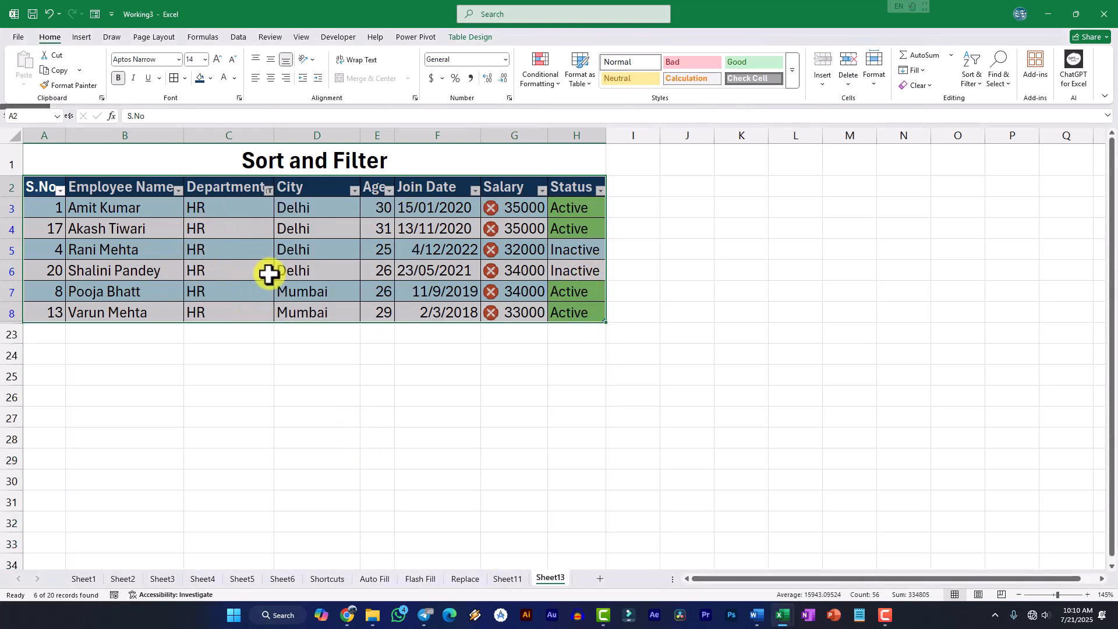
Change the Department filter to show only Marketing and Sales
{"action": "left_click", "coordinate": [269, 190]}
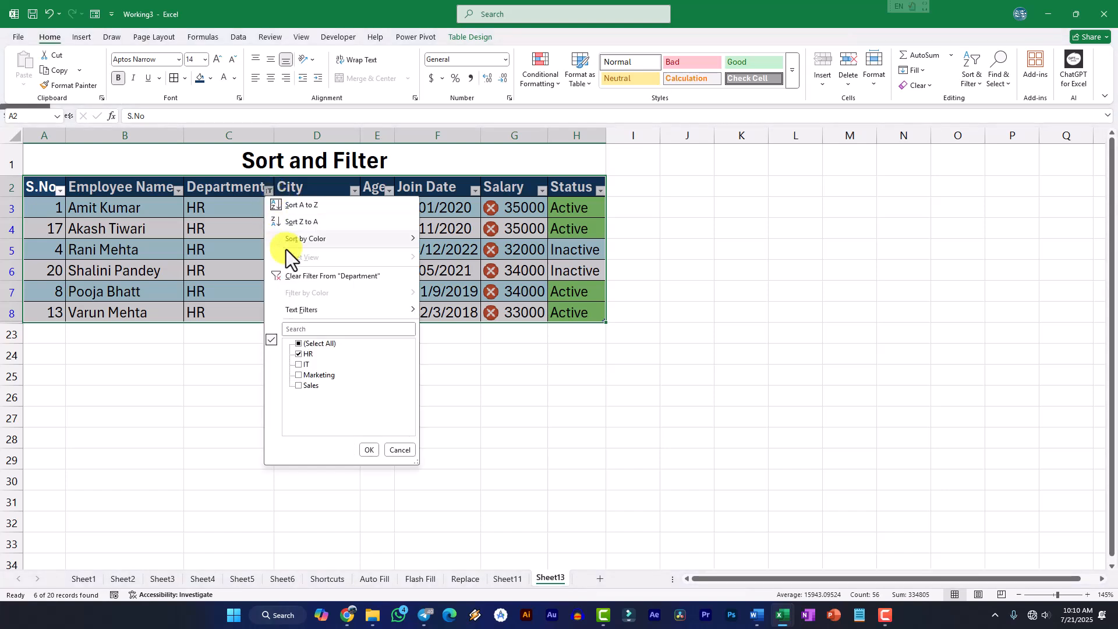
{"action": "left_click", "coordinate": [296, 344]}
{"action": "left_click", "coordinate": [298, 354]}
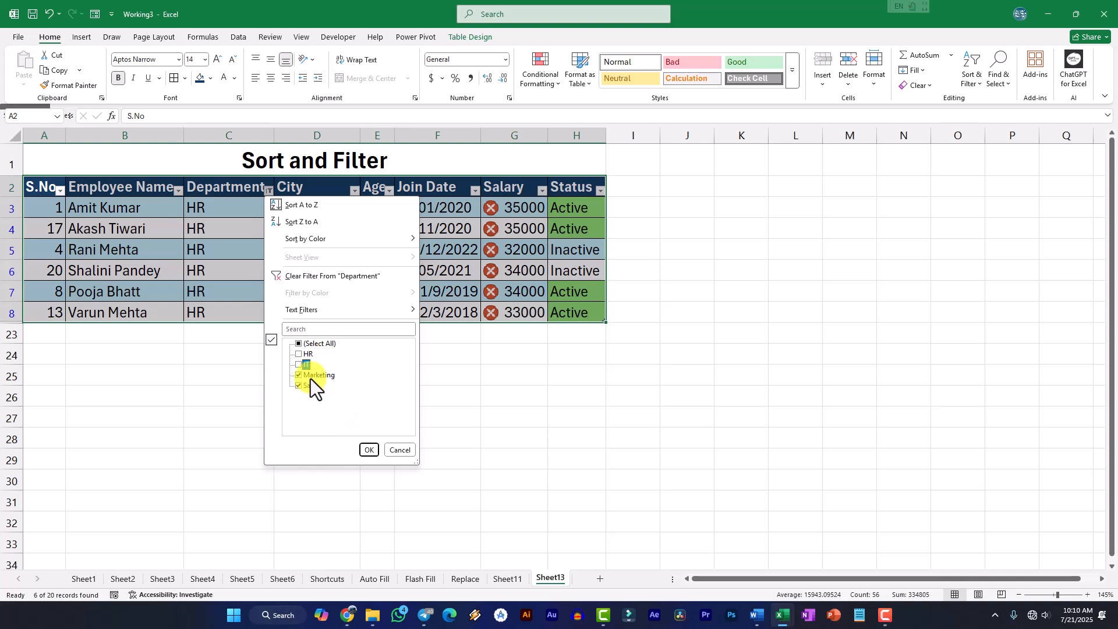
{"action": "left_click", "coordinate": [370, 451]}
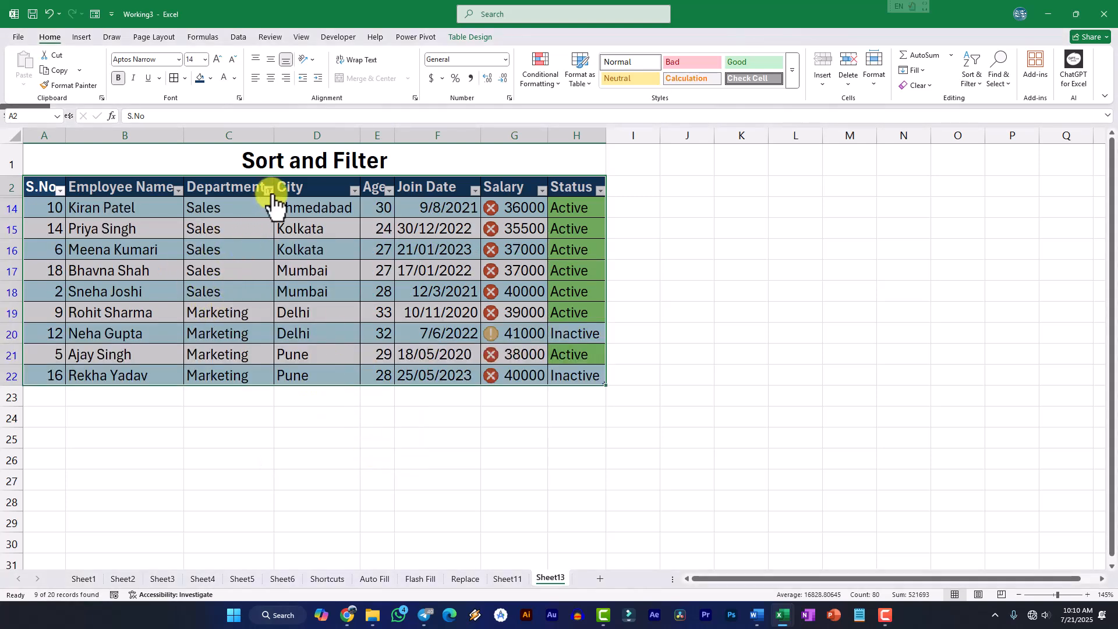
Filter the City column as well, keeping only Ahmedabad, Delhi and Kolkata
{"action": "mouse_move", "coordinate": [269, 200]}
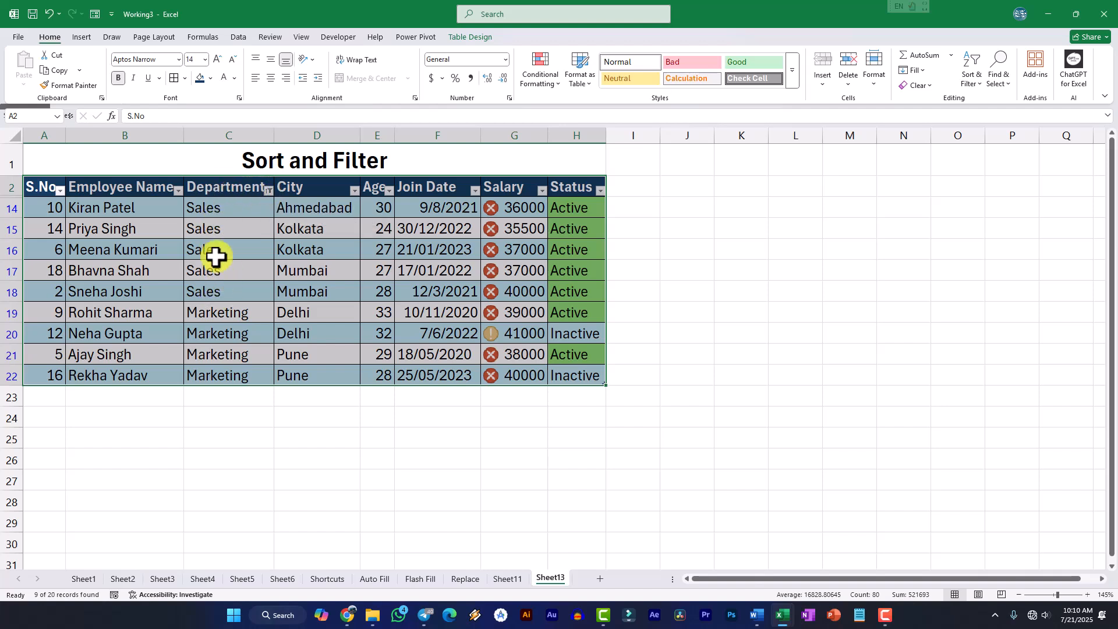
{"action": "left_click", "coordinate": [354, 191]}
{"action": "left_click", "coordinate": [384, 344]}
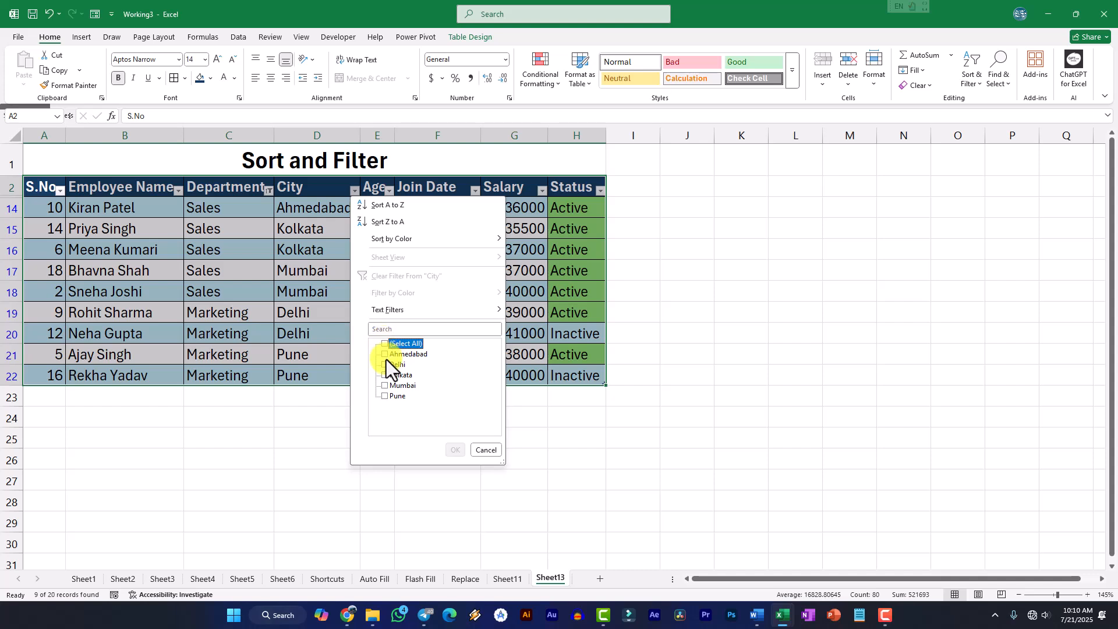
{"action": "left_click", "coordinate": [386, 356]}
{"action": "left_click", "coordinate": [384, 375]}
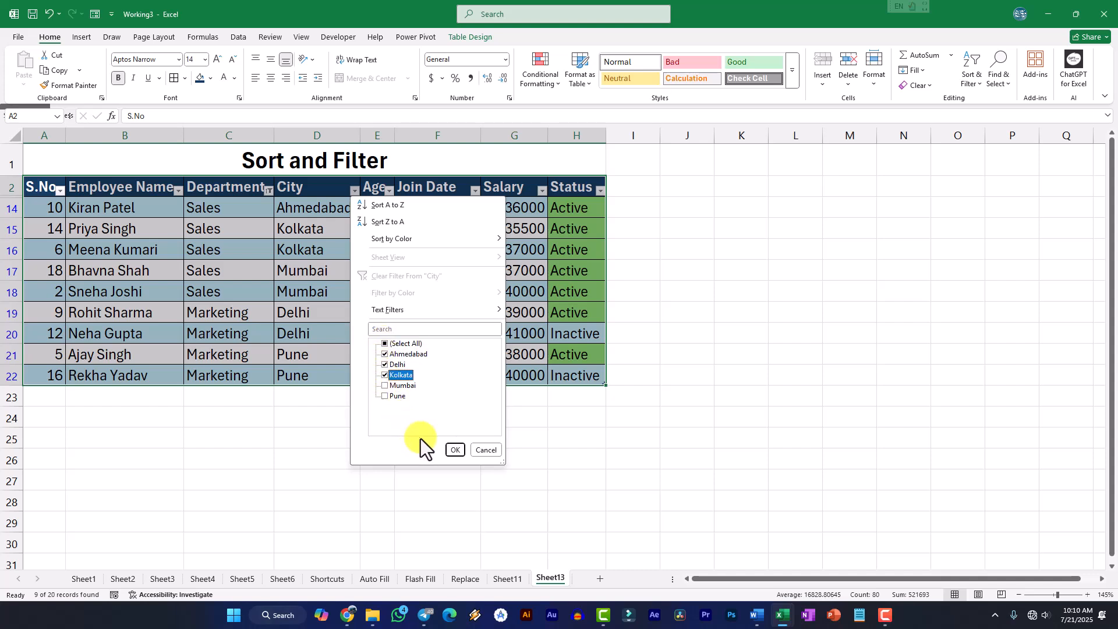
{"action": "left_click", "coordinate": [455, 449]}
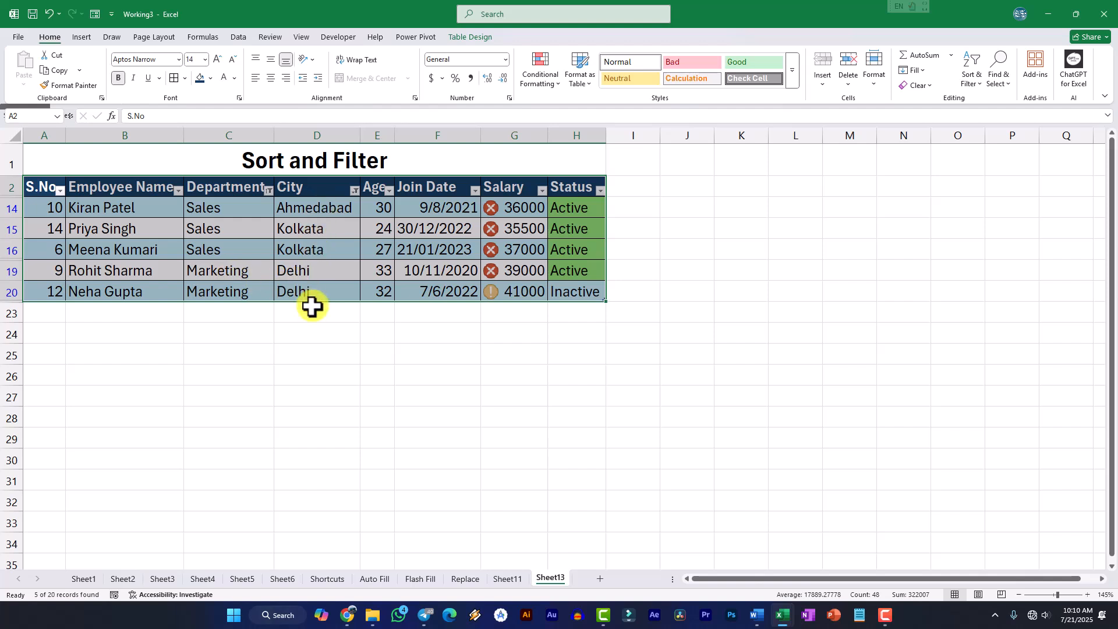
Clear the filters from the City and Department columns
{"action": "left_click", "coordinate": [355, 191]}
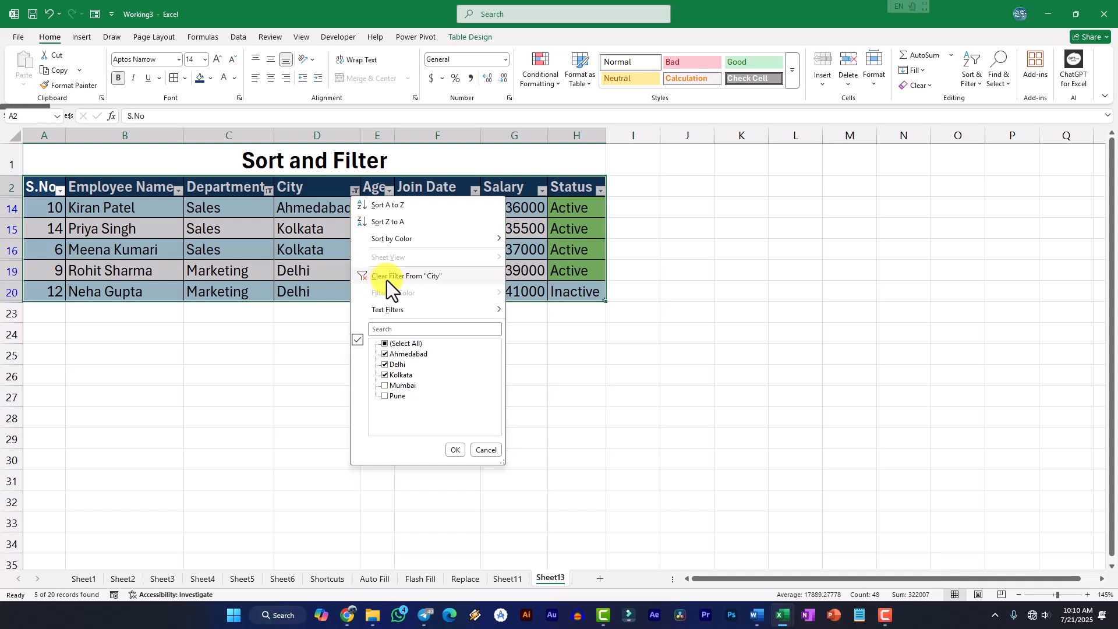
{"action": "left_click", "coordinate": [411, 281]}
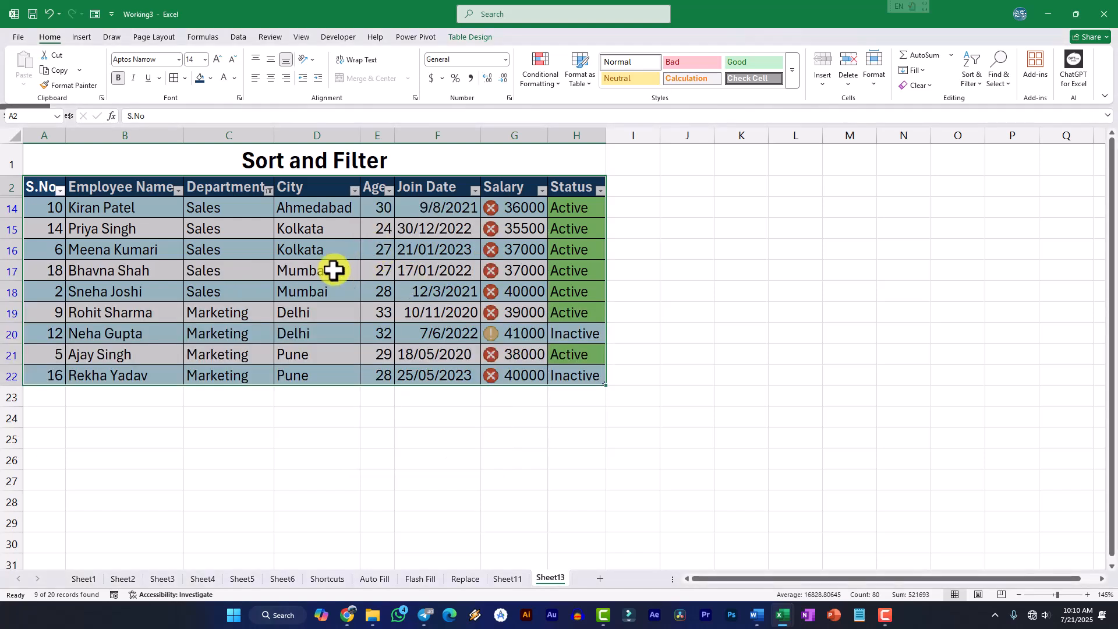
{"action": "left_click", "coordinate": [269, 192]}
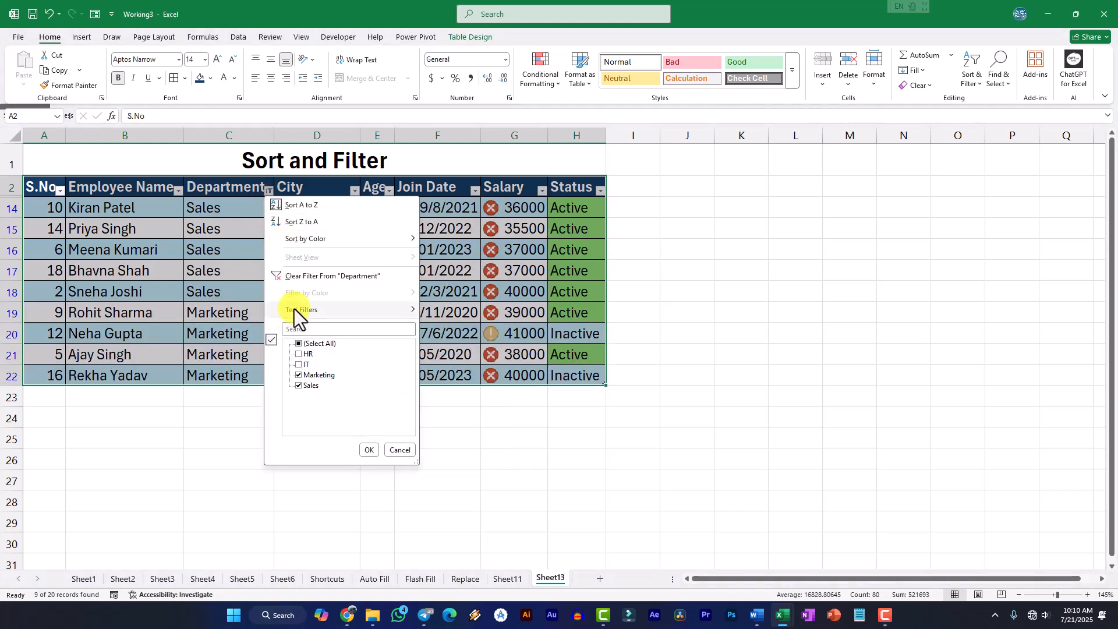
{"action": "left_click", "coordinate": [305, 277]}
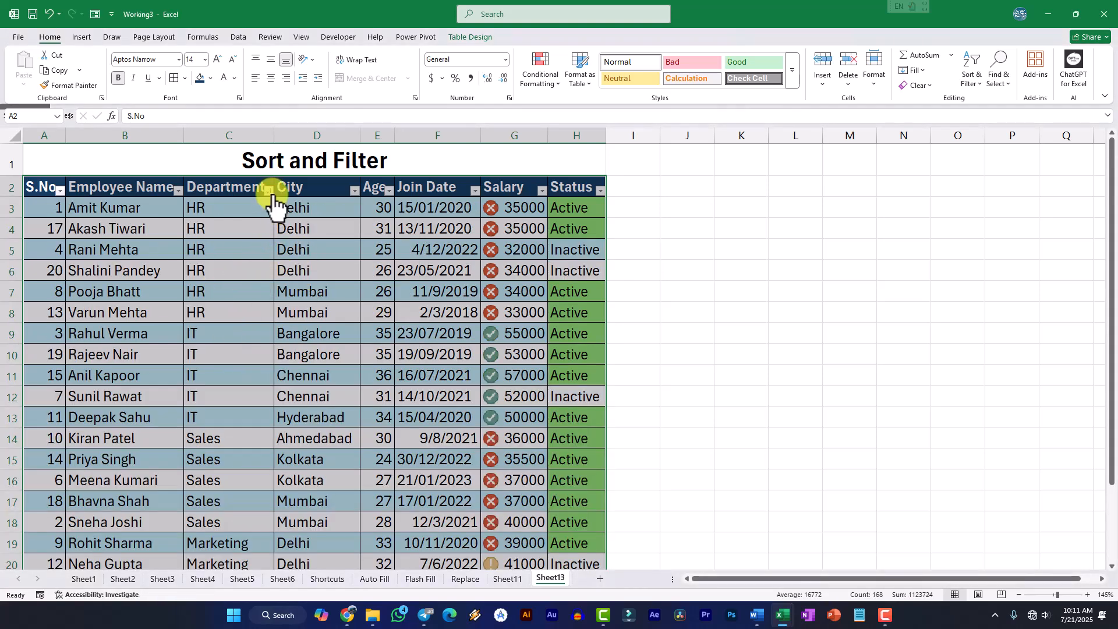
Sort the table by Age from smallest to largest, and then from largest to smallest, using the Age column's own filter options
{"action": "left_click", "coordinate": [390, 192]}
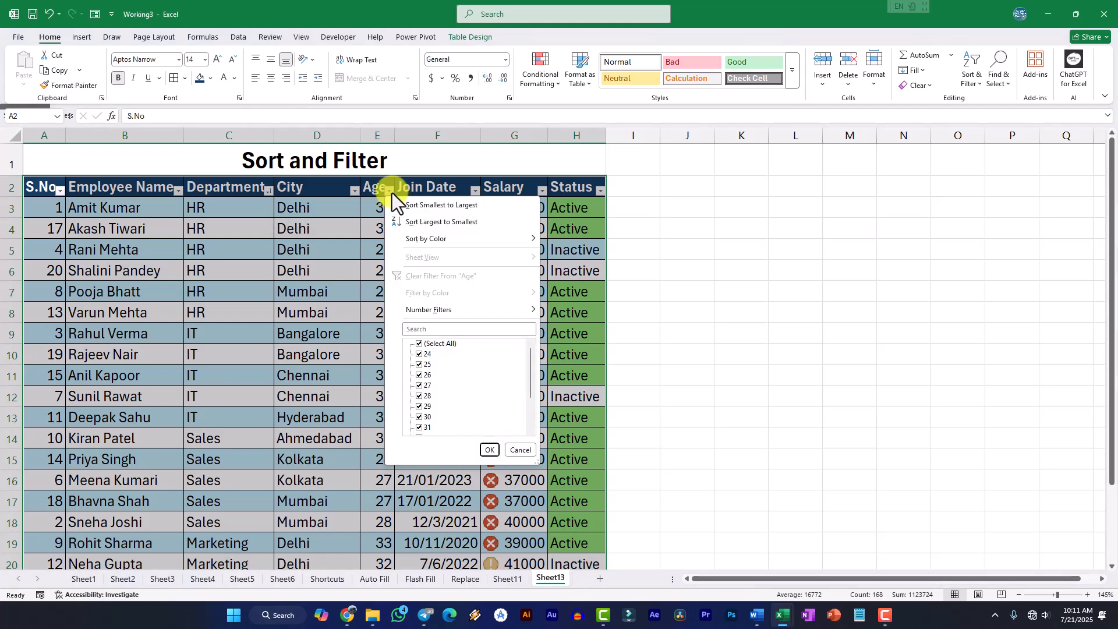
{"action": "left_click", "coordinate": [431, 208]}
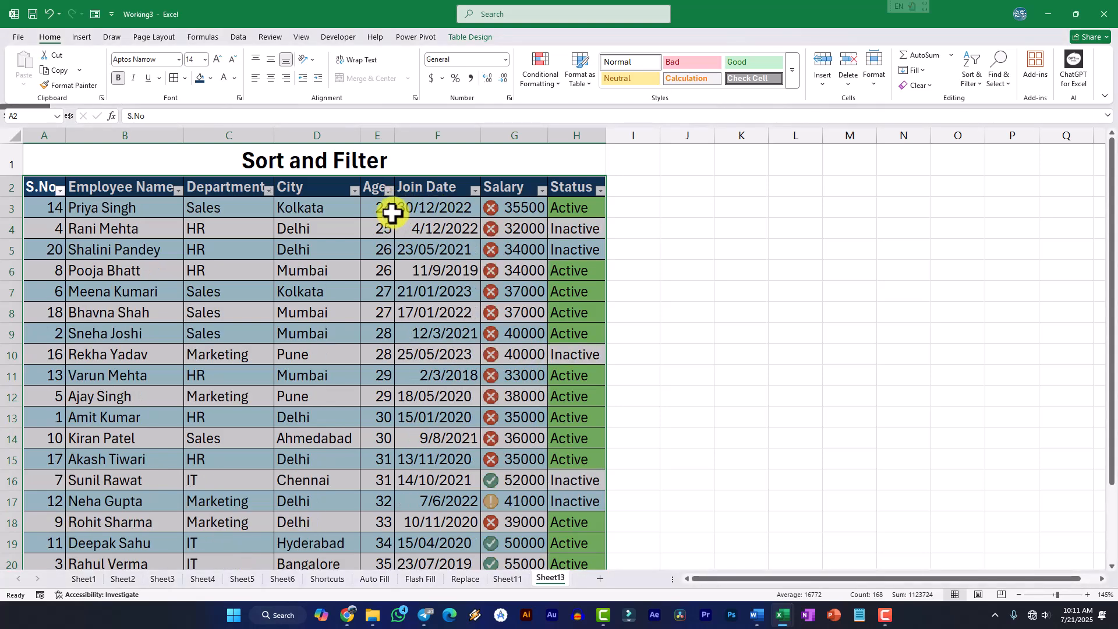
{"action": "left_click", "coordinate": [389, 192]}
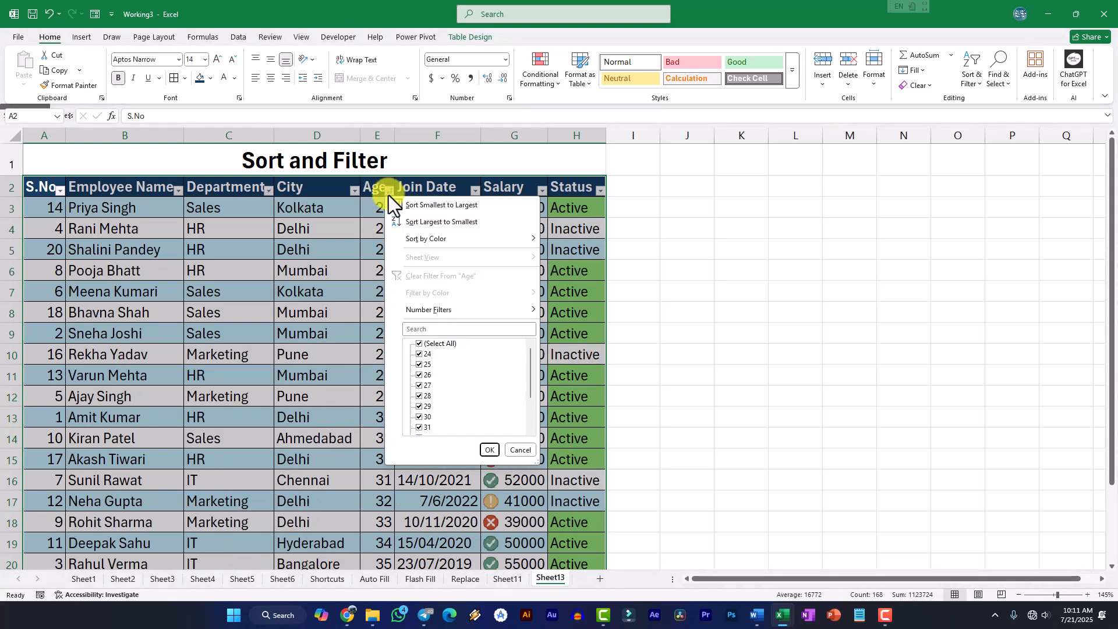
{"action": "left_click", "coordinate": [410, 228]}
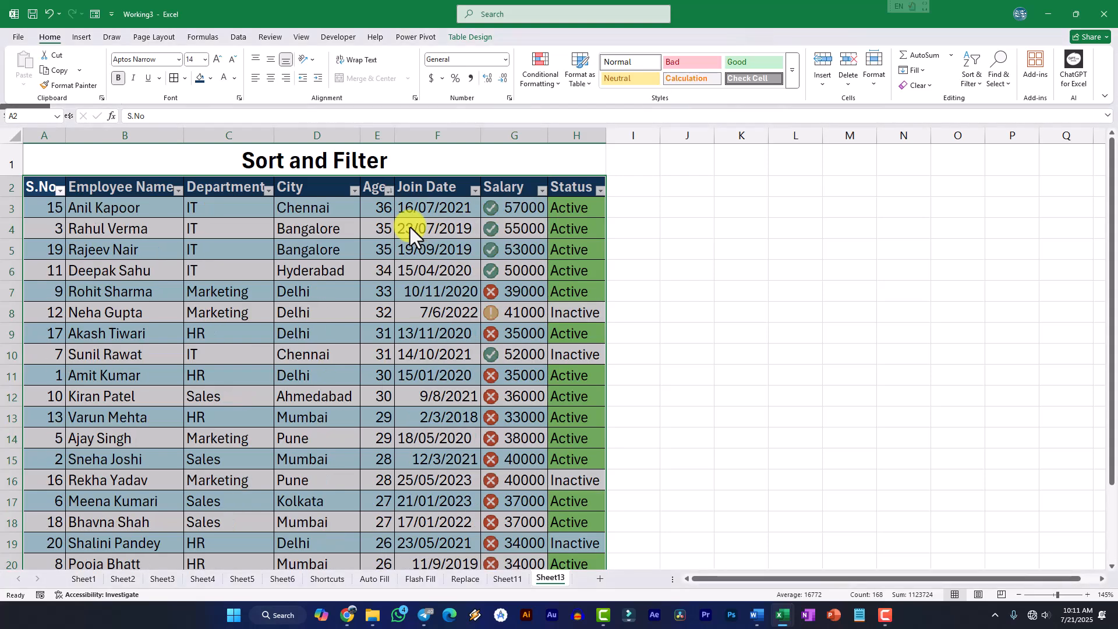
{"action": "left_click", "coordinate": [389, 192]}
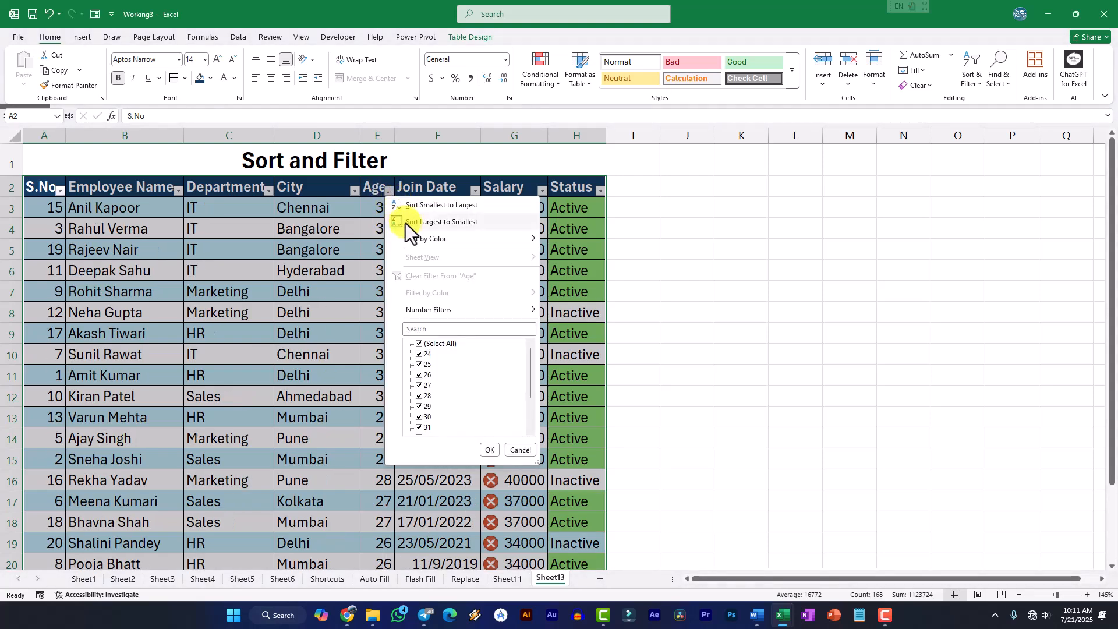
{"action": "left_click", "coordinate": [406, 190]}
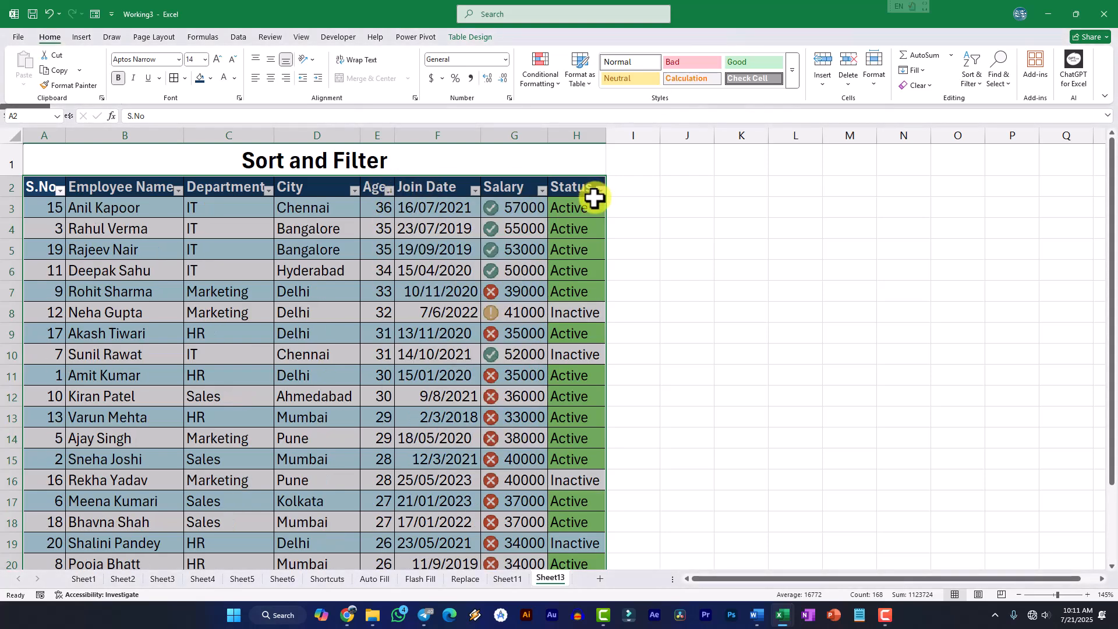
Sort the Status column by cell color with the green cells first and look through the sorted rows
{"action": "left_click", "coordinate": [600, 190]}
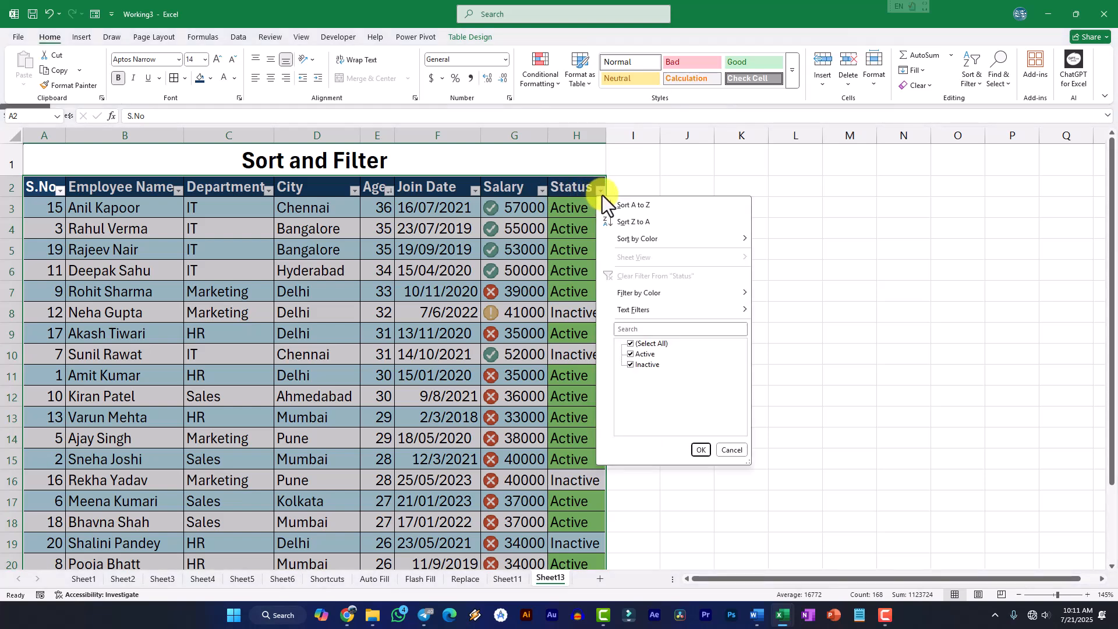
{"action": "mouse_move", "coordinate": [634, 240]}
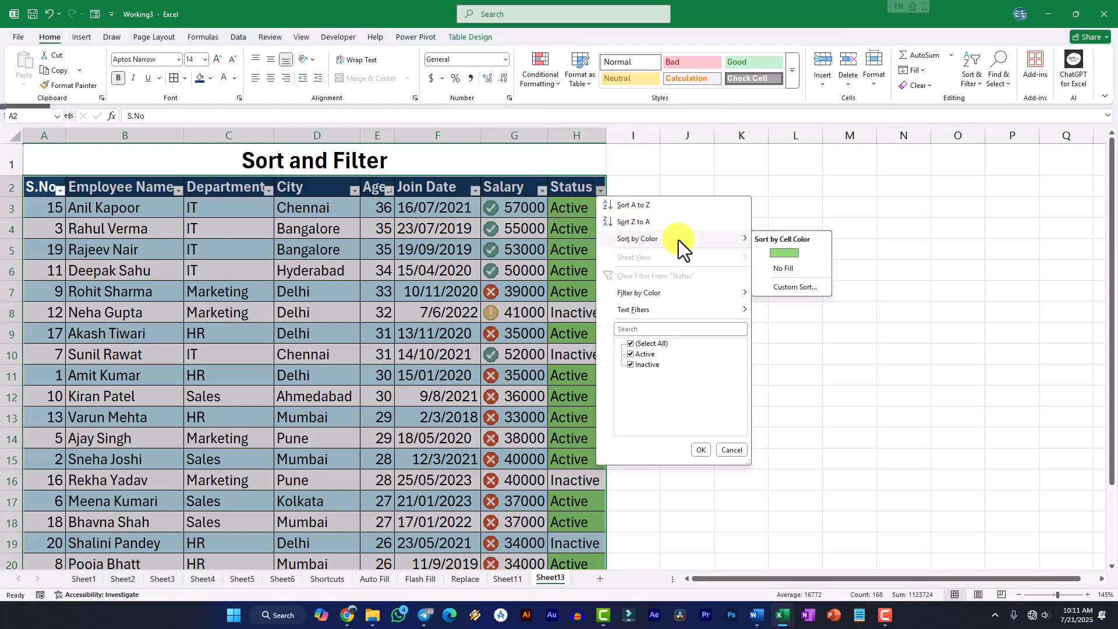
{"action": "left_click", "coordinate": [785, 252]}
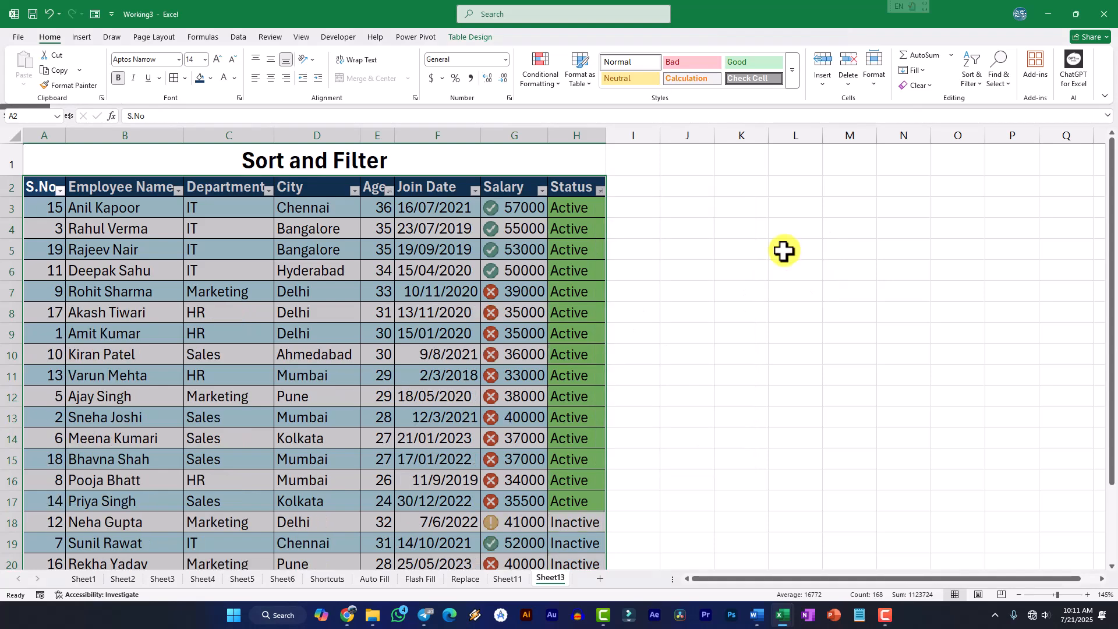
{"action": "scroll", "coordinate": [619, 424], "scroll_direction": "down", "scroll_amount": 4}
{"action": "scroll", "coordinate": [583, 367], "scroll_direction": "up", "scroll_amount": 4}
Sort the Status column by cell color with the No Fill cells first and check the sorted rows
{"action": "left_click", "coordinate": [600, 190]}
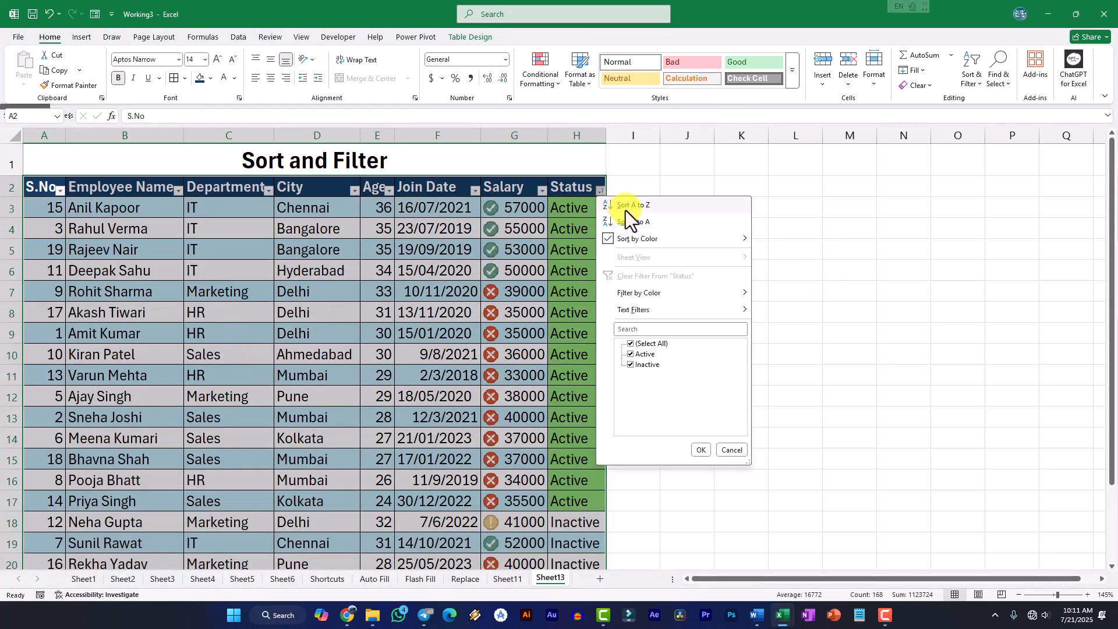
{"action": "mouse_move", "coordinate": [633, 239]}
{"action": "left_click", "coordinate": [792, 270]}
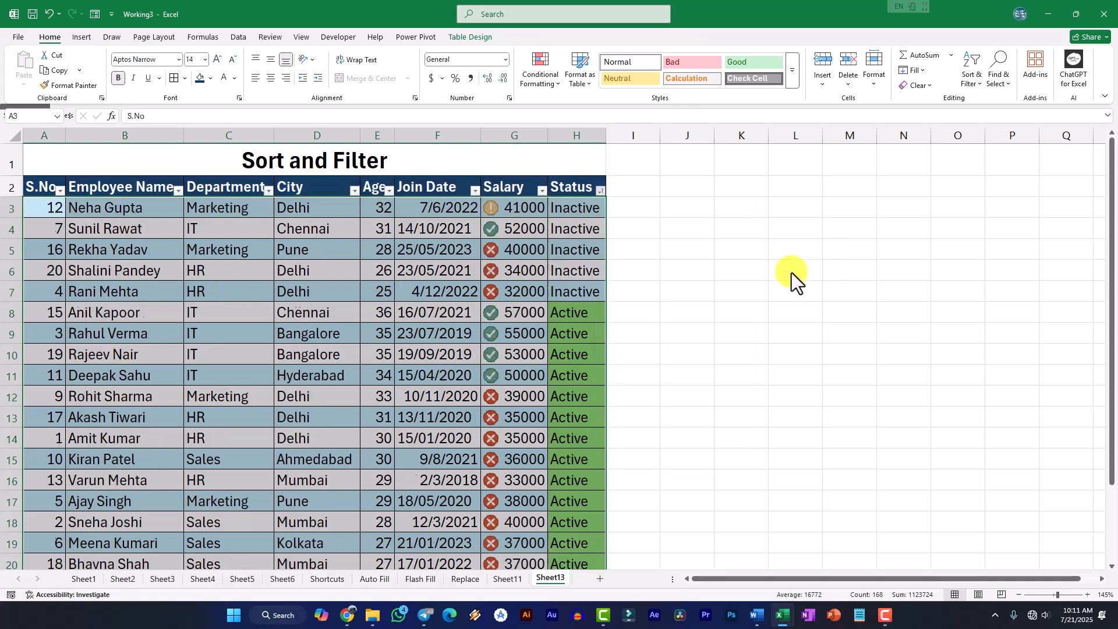
{"action": "scroll", "coordinate": [582, 361], "scroll_direction": "down", "scroll_amount": 5}
{"action": "scroll", "coordinate": [585, 373], "scroll_direction": "up", "scroll_amount": 5}
Review the Status column's filter-by-color choices and reapply the No Fill color sort
{"action": "left_click", "coordinate": [600, 190]}
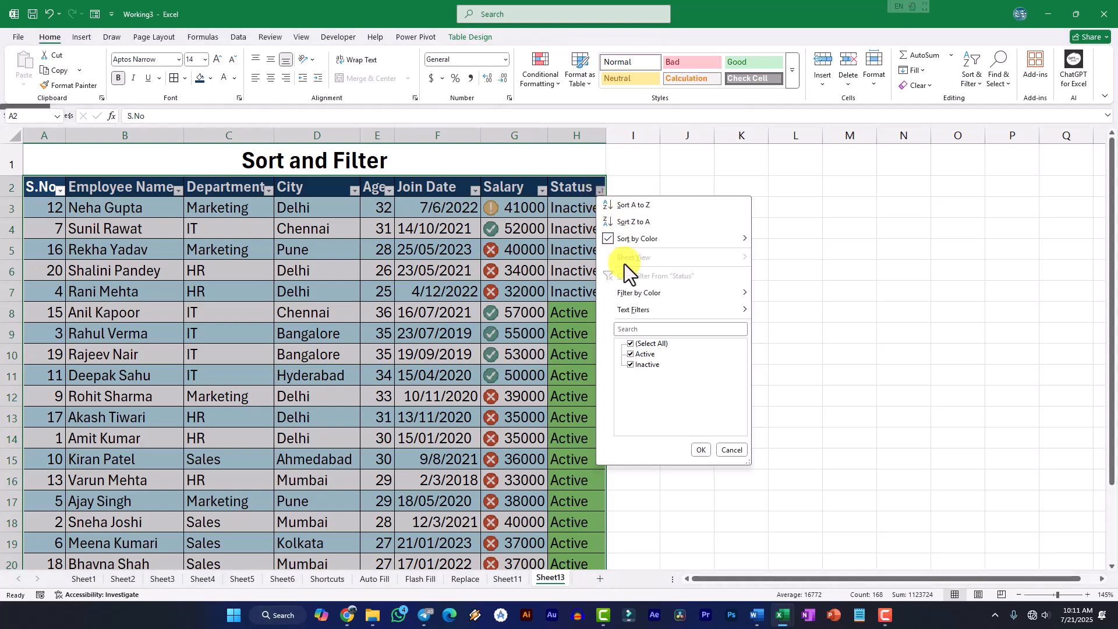
{"action": "mouse_move", "coordinate": [635, 296]}
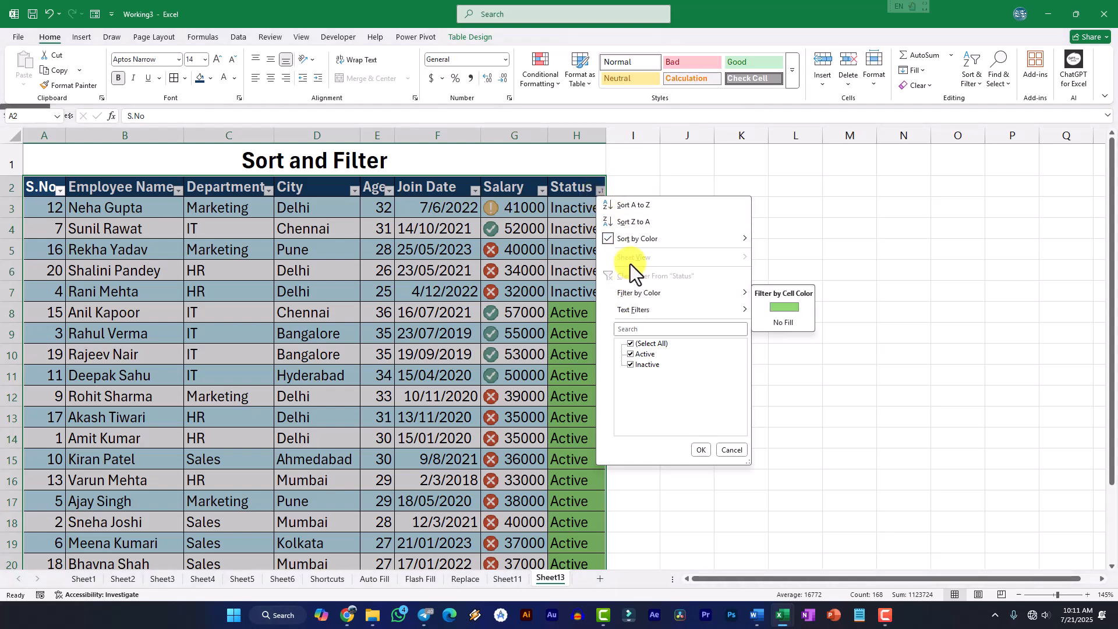
{"action": "mouse_move", "coordinate": [606, 240]}
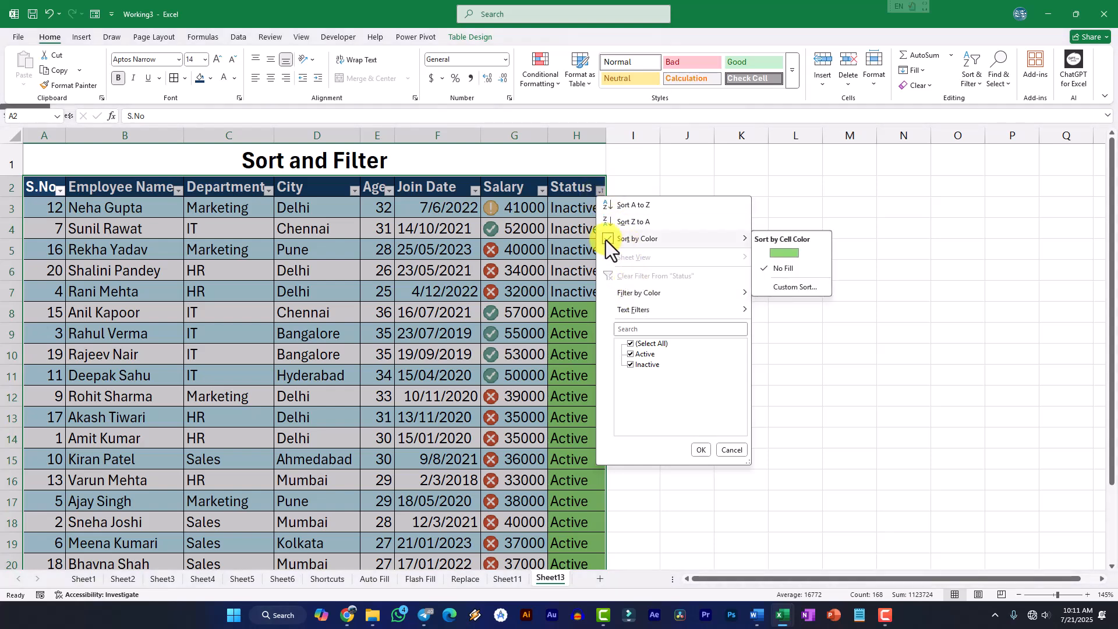
{"action": "left_click", "coordinate": [781, 269]}
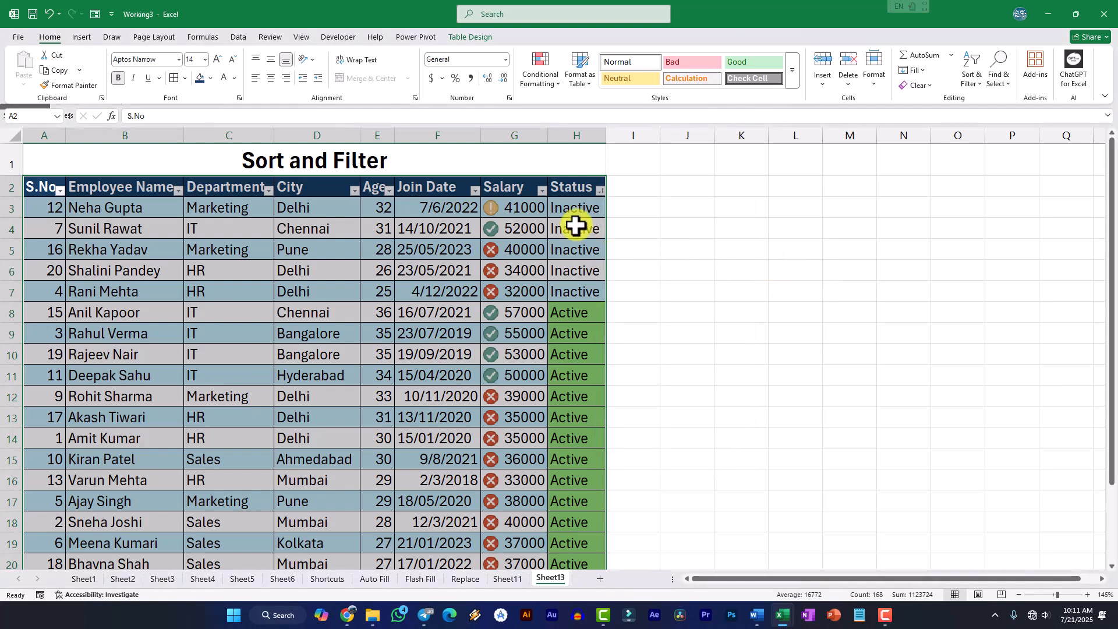
Filter the Salary column to show only salaries greater than 40000
{"action": "left_click", "coordinate": [541, 191]}
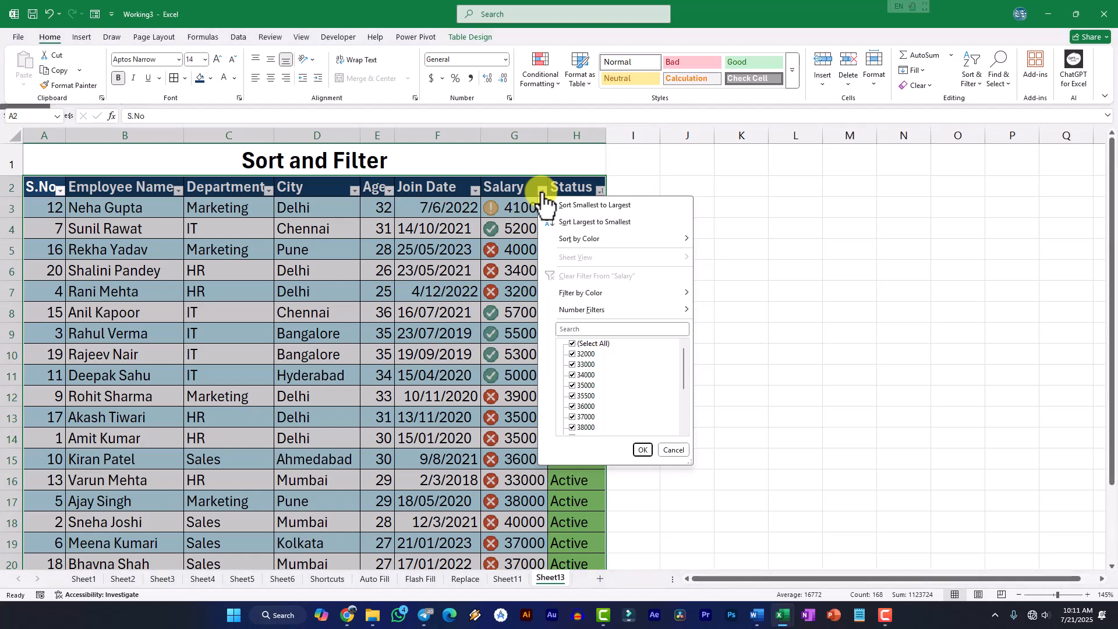
{"action": "mouse_move", "coordinate": [582, 310]}
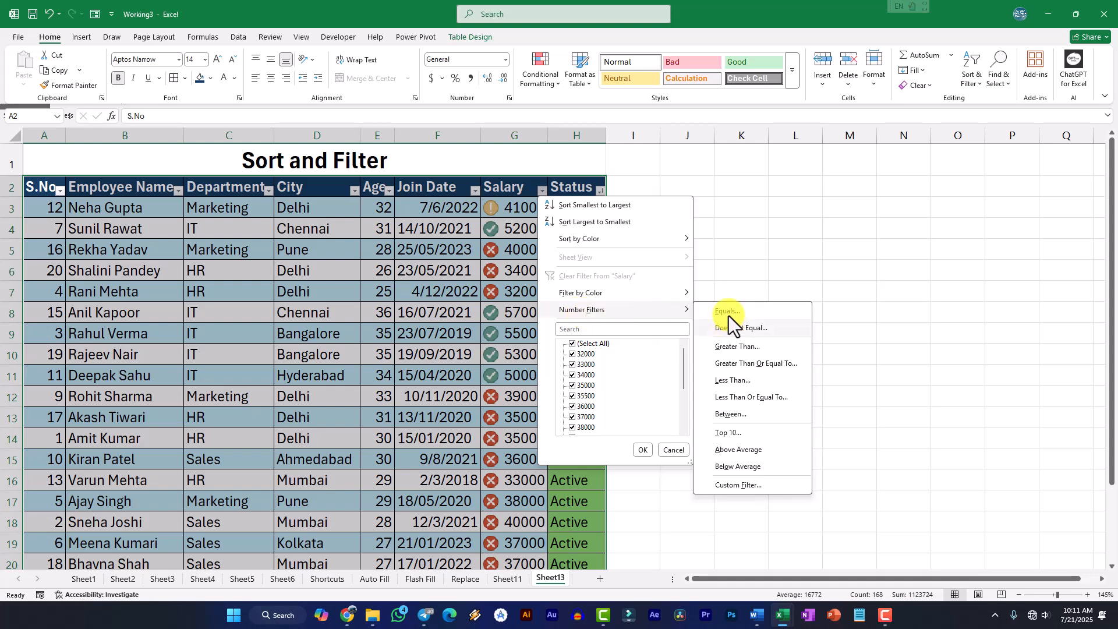
{"action": "left_click", "coordinate": [735, 348]}
{"action": "left_click_drag", "start_coordinate": [756, 217], "coordinate": [312, 173]}
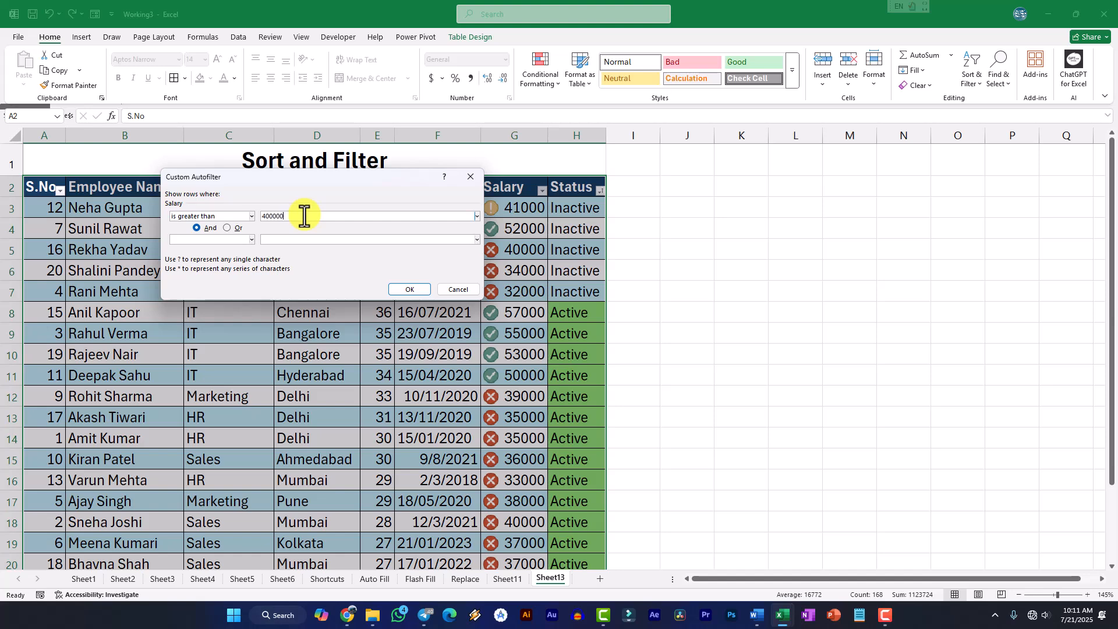
{"action": "left_click", "coordinate": [417, 290]}
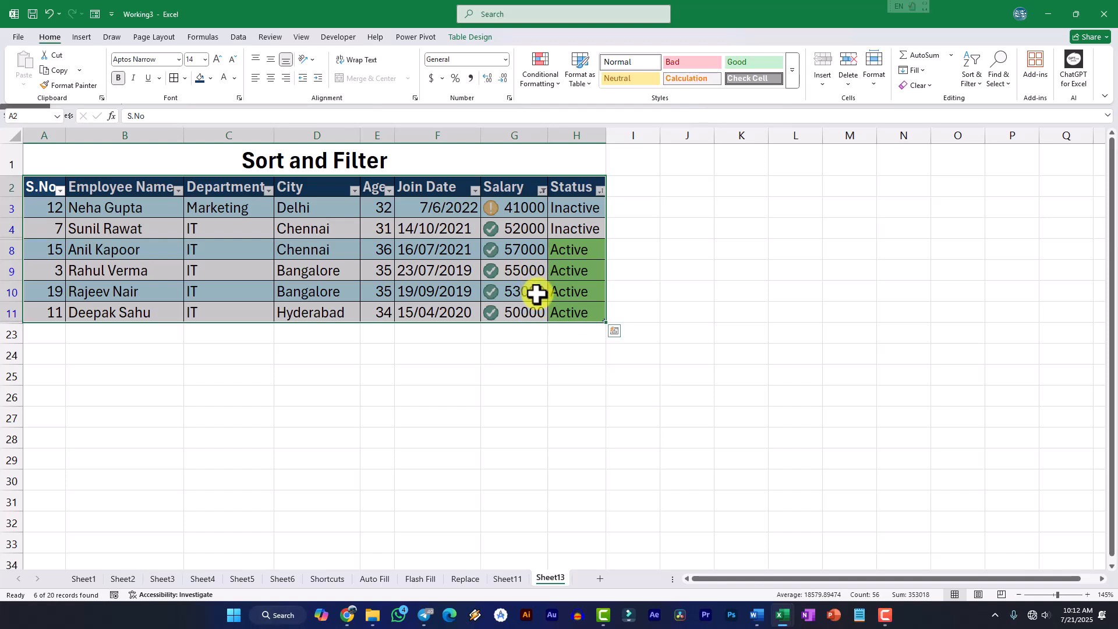
Filter the Salary column by the green check mark cell icon, and clear the Salary filter
{"action": "left_click", "coordinate": [542, 190]}
{"action": "mouse_move", "coordinate": [581, 312]}
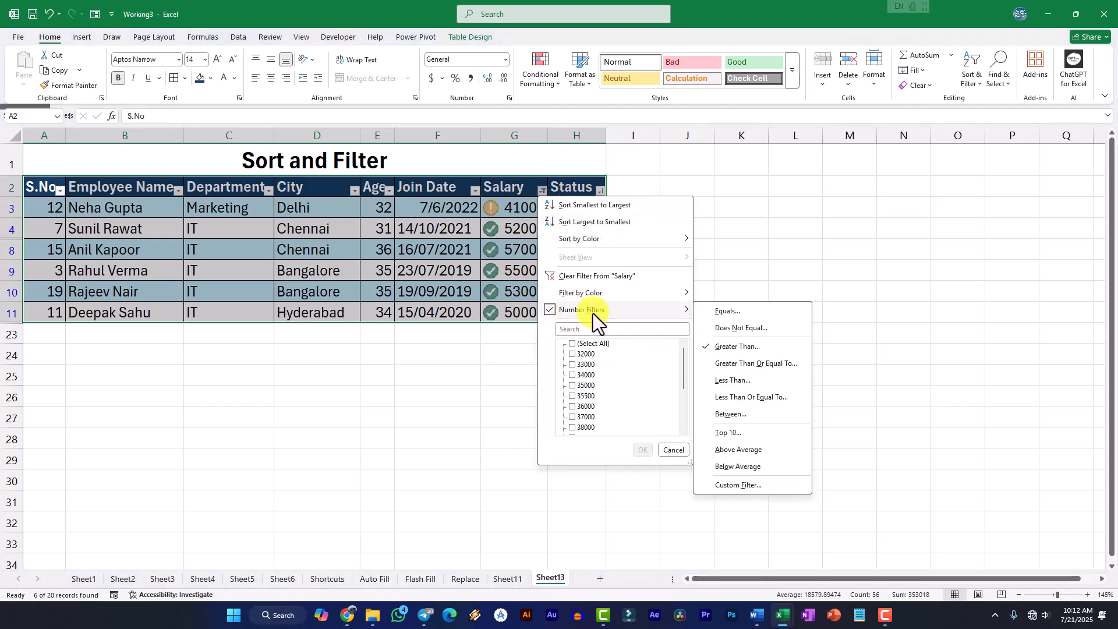
{"action": "mouse_move", "coordinate": [636, 298]}
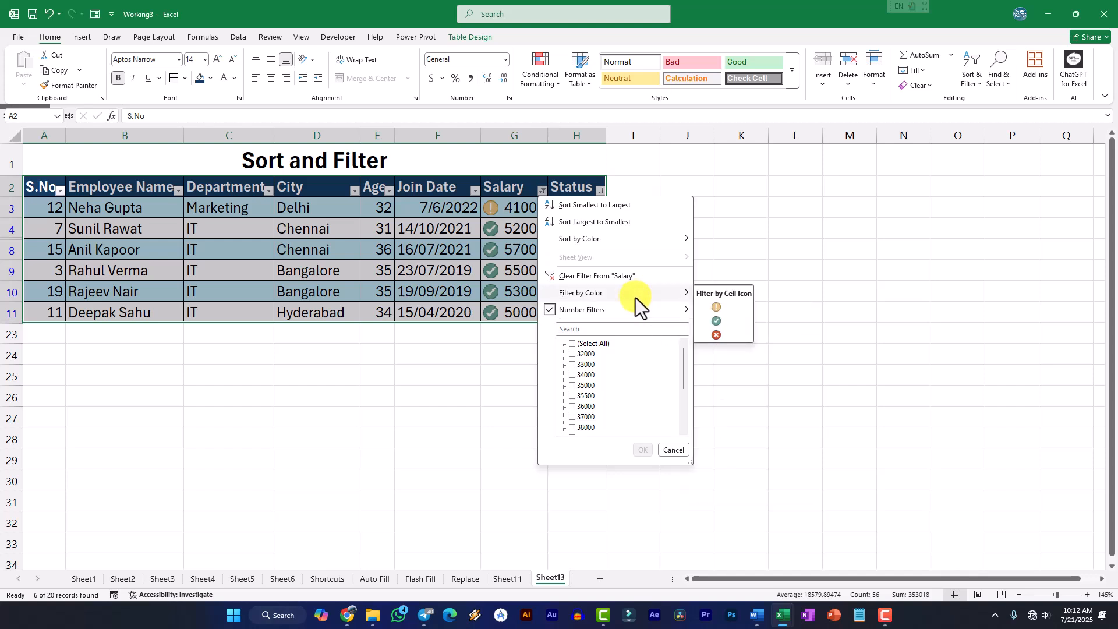
{"action": "left_click", "coordinate": [716, 321]}
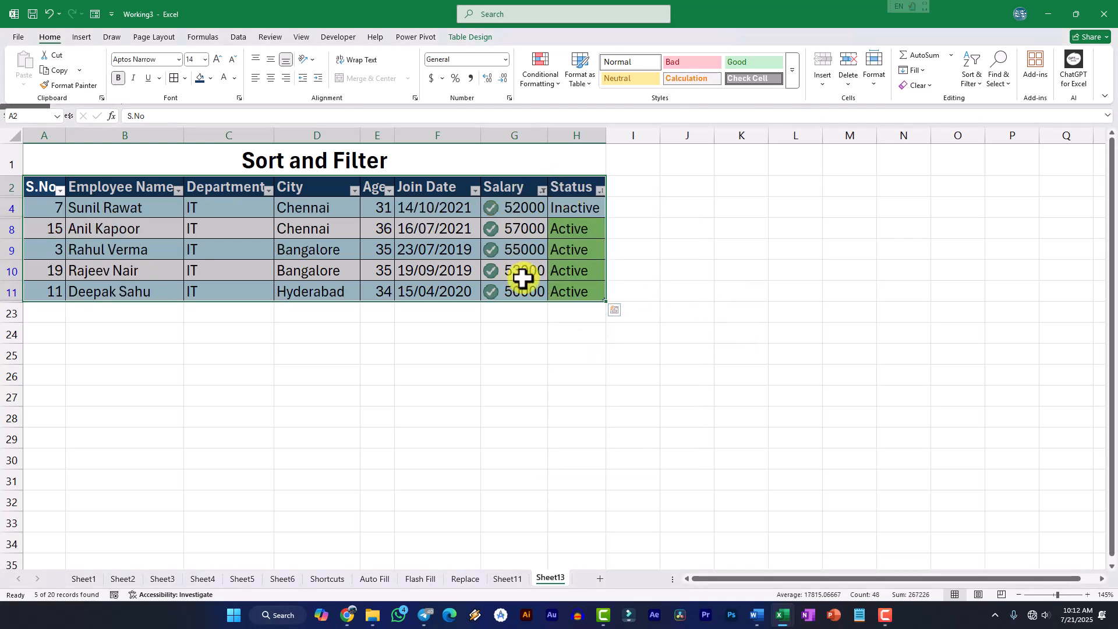
{"action": "left_click", "coordinate": [542, 190]}
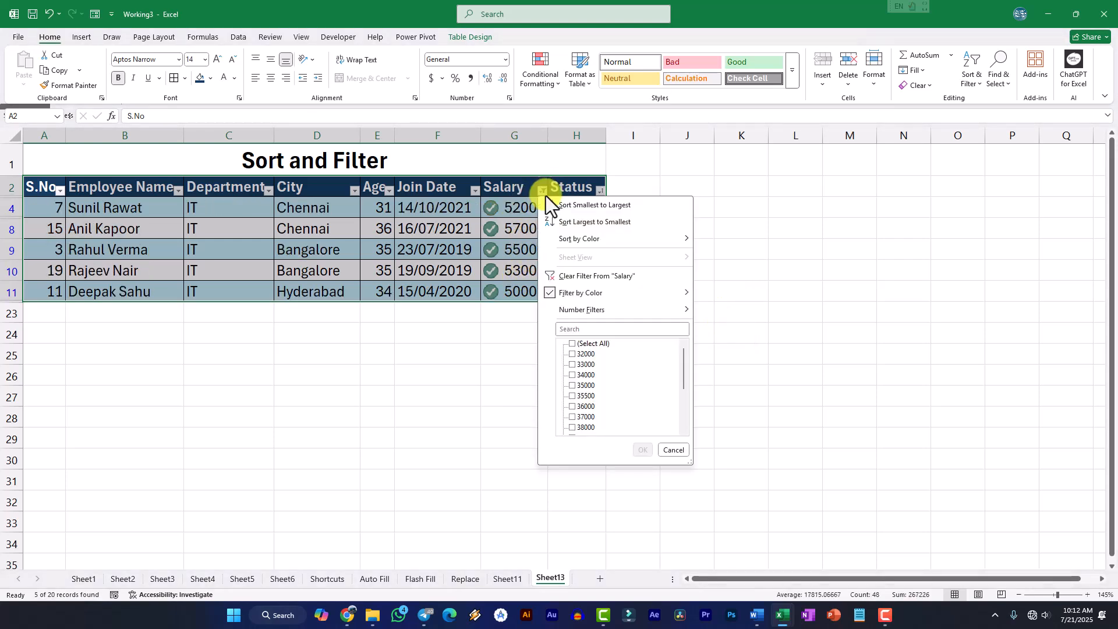
{"action": "left_click", "coordinate": [574, 276]}
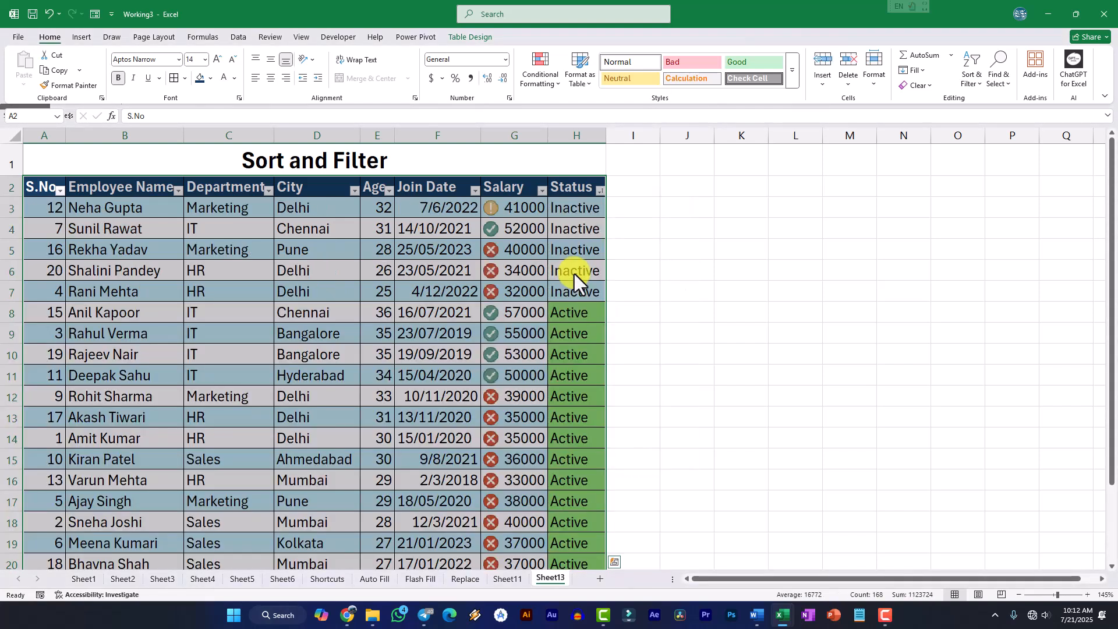
Examine the Salary column's filter-by-color choices and the Join Date column's text filters and date list
{"action": "left_click", "coordinate": [542, 190]}
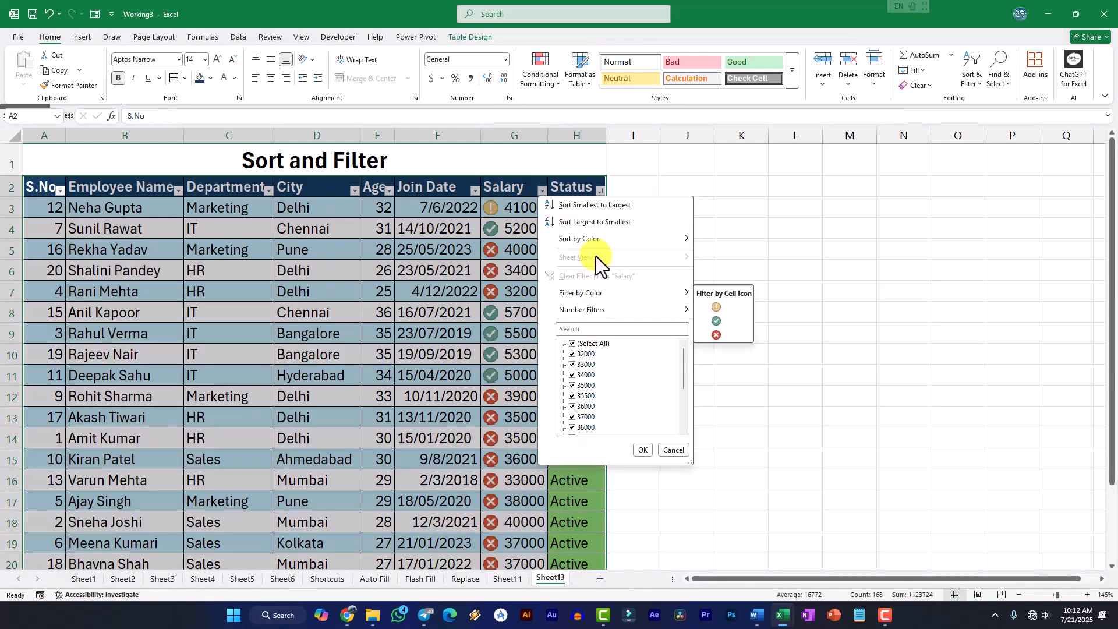
{"action": "mouse_move", "coordinate": [596, 293]}
{"action": "left_click", "coordinate": [461, 191]}
{"action": "left_click", "coordinate": [474, 191]}
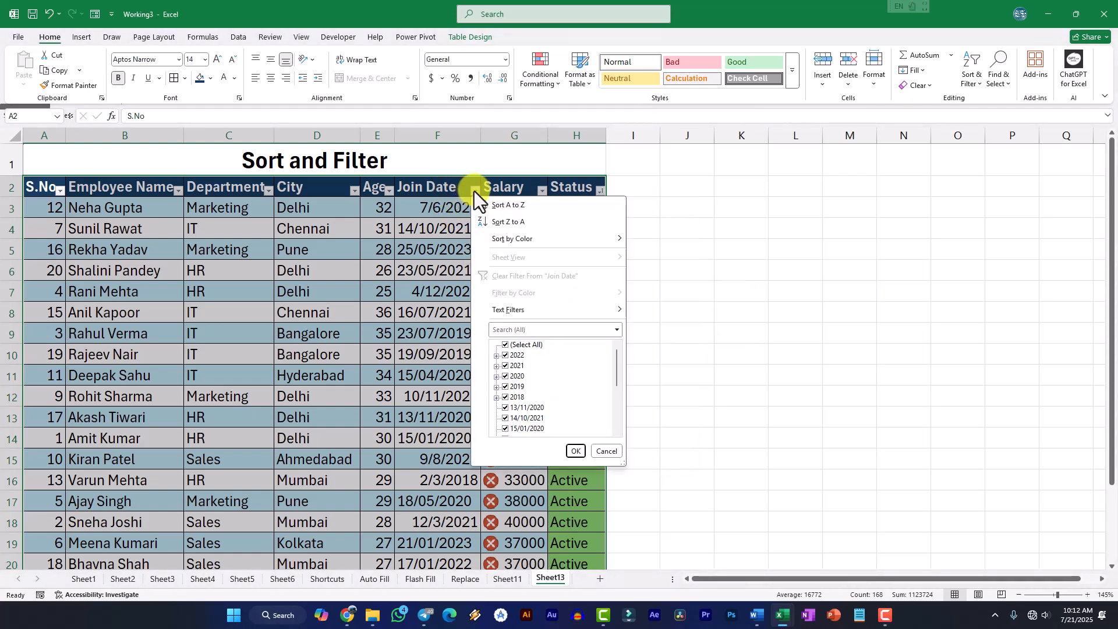
{"action": "mouse_move", "coordinate": [515, 314]}
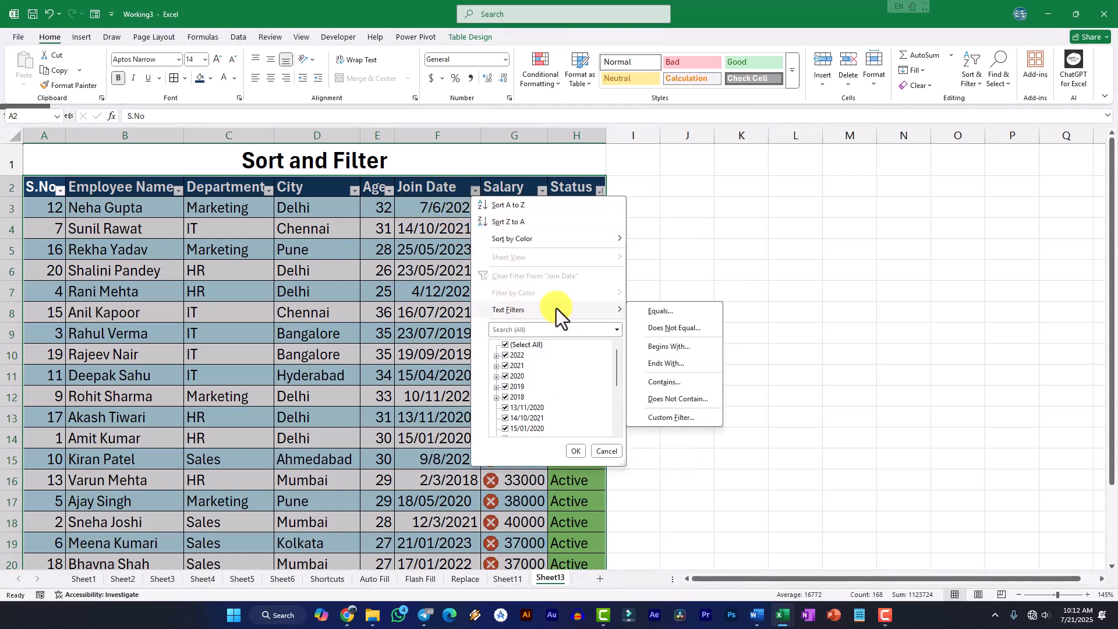
{"action": "left_click", "coordinate": [428, 189]}
{"action": "left_click", "coordinate": [428, 189]}
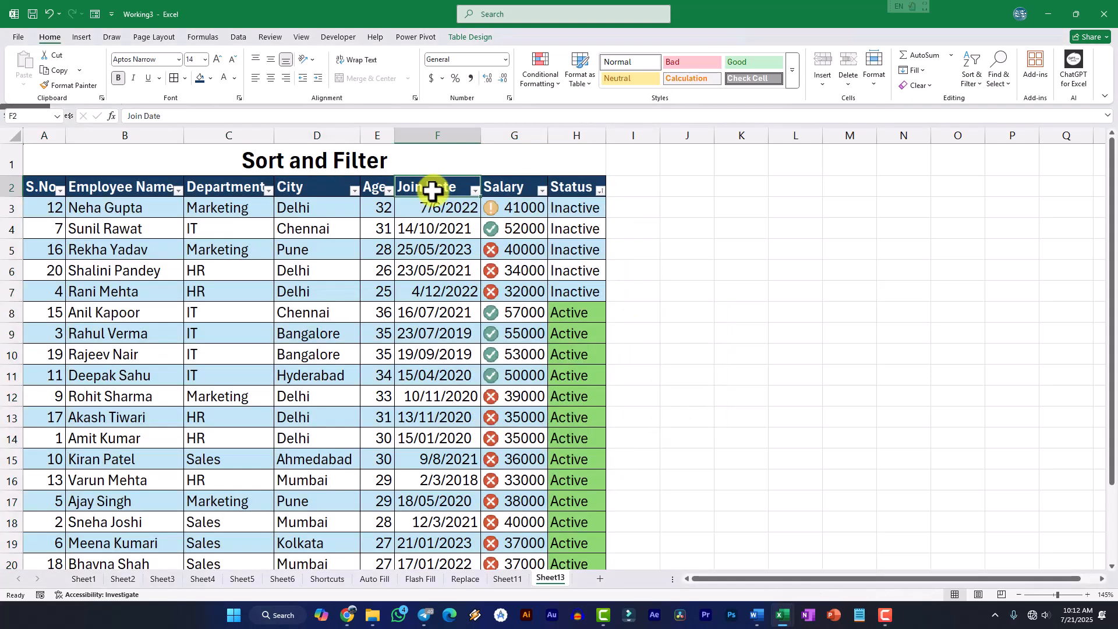
{"action": "left_click", "coordinate": [475, 192]}
{"action": "scroll", "coordinate": [528, 382], "scroll_direction": "down", "scroll_amount": 5}
{"action": "scroll", "coordinate": [540, 397], "scroll_direction": "up", "scroll_amount": 5}
{"action": "mouse_move", "coordinate": [540, 308]}
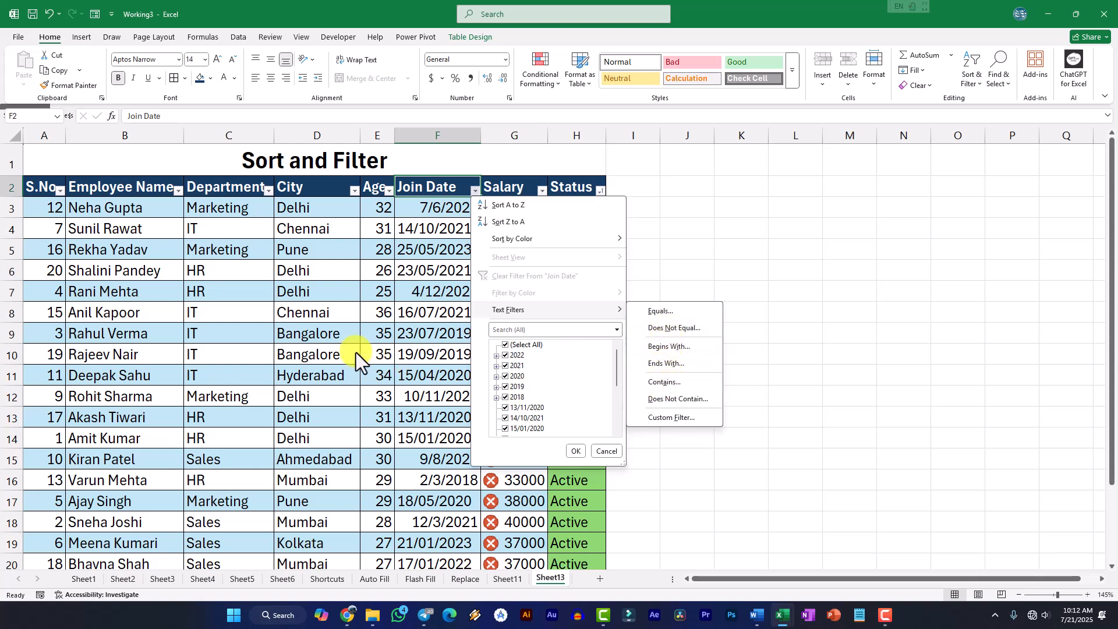
{"action": "left_click", "coordinate": [374, 361]}
Remove the filter buttons from the employee table, and switch them back on for header row A2:H2
{"action": "left_click_drag", "start_coordinate": [57, 186], "coordinate": [568, 506]}
{"action": "scroll", "coordinate": [574, 419], "scroll_direction": "up", "scroll_amount": 2}
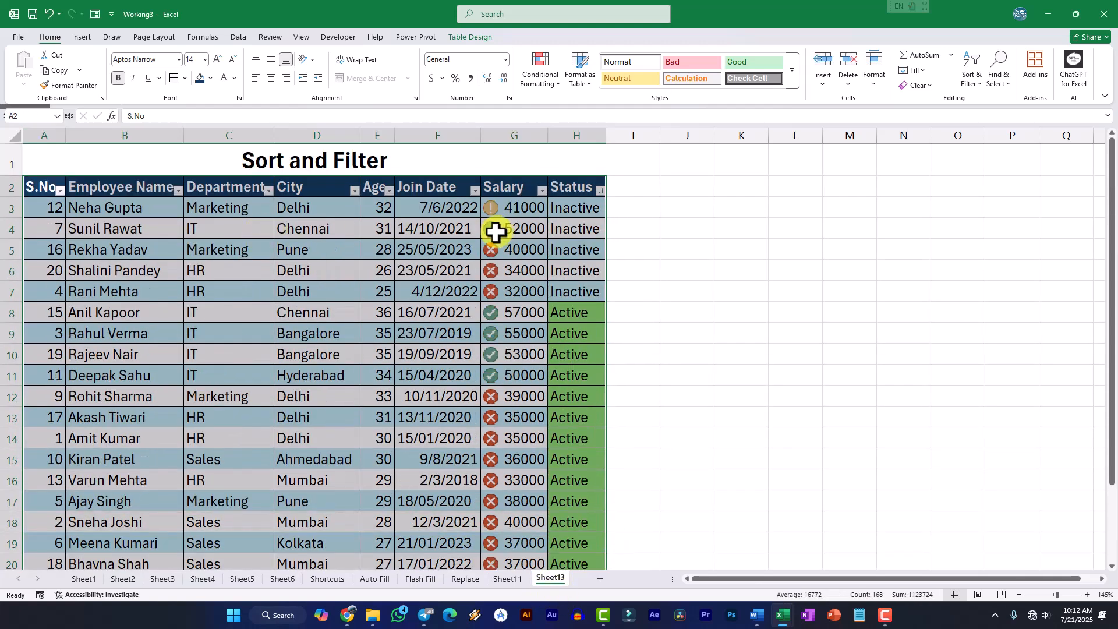
{"action": "left_click", "coordinate": [437, 273]}
{"action": "left_click_drag", "start_coordinate": [59, 189], "coordinate": [571, 175]}
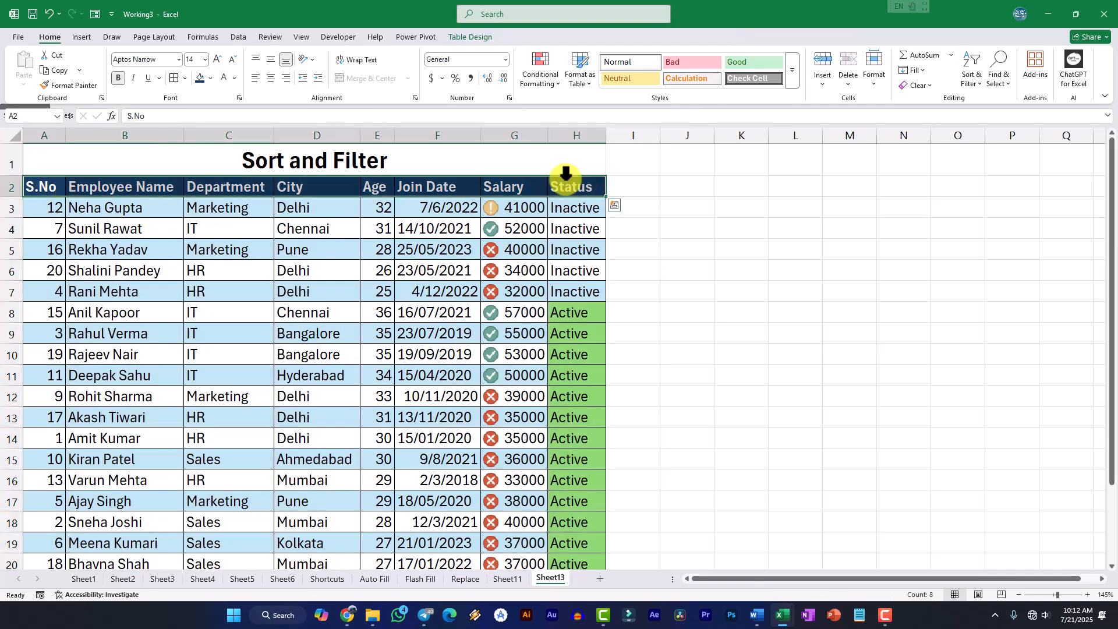
{"action": "left_click", "coordinate": [474, 229]}
{"action": "left_click_drag", "start_coordinate": [45, 190], "coordinate": [569, 192]}
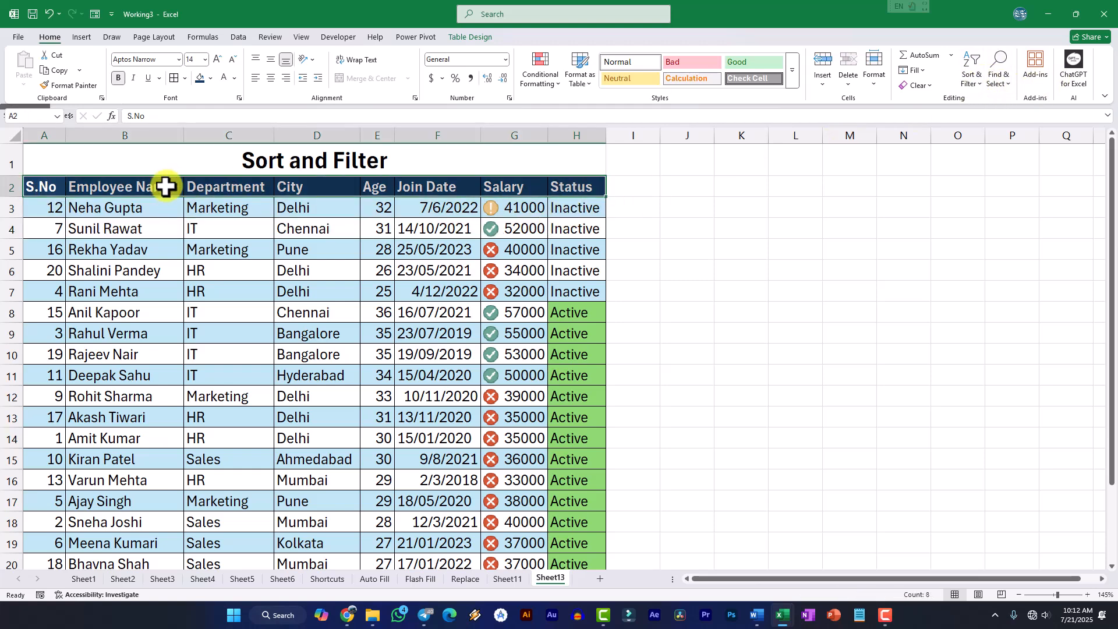
{"action": "key", "text": "ctrl+shift+l"}
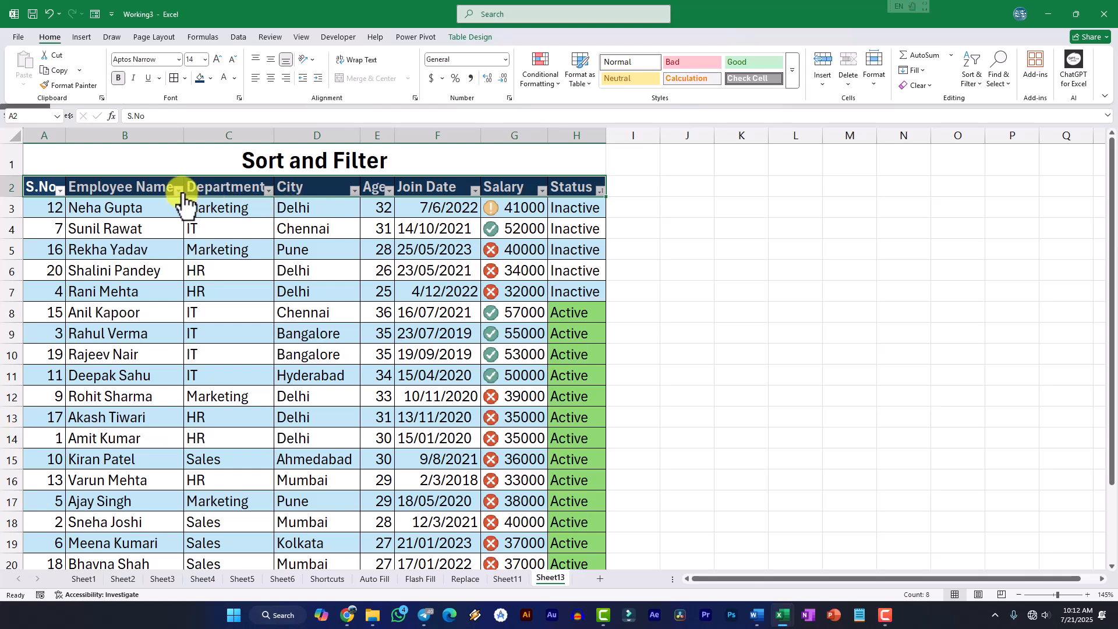
Filter the City column to show only Chennai, and clear the City filter
{"action": "left_click", "coordinate": [355, 190]}
{"action": "left_click", "coordinate": [401, 345]}
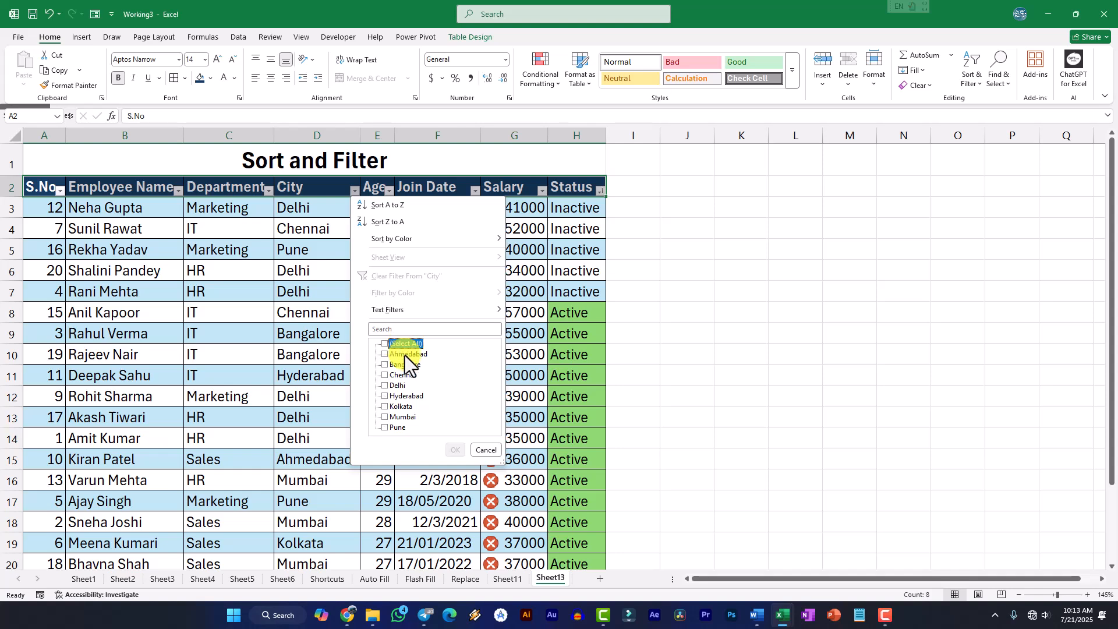
{"action": "left_click", "coordinate": [384, 374]}
{"action": "left_click", "coordinate": [455, 450]}
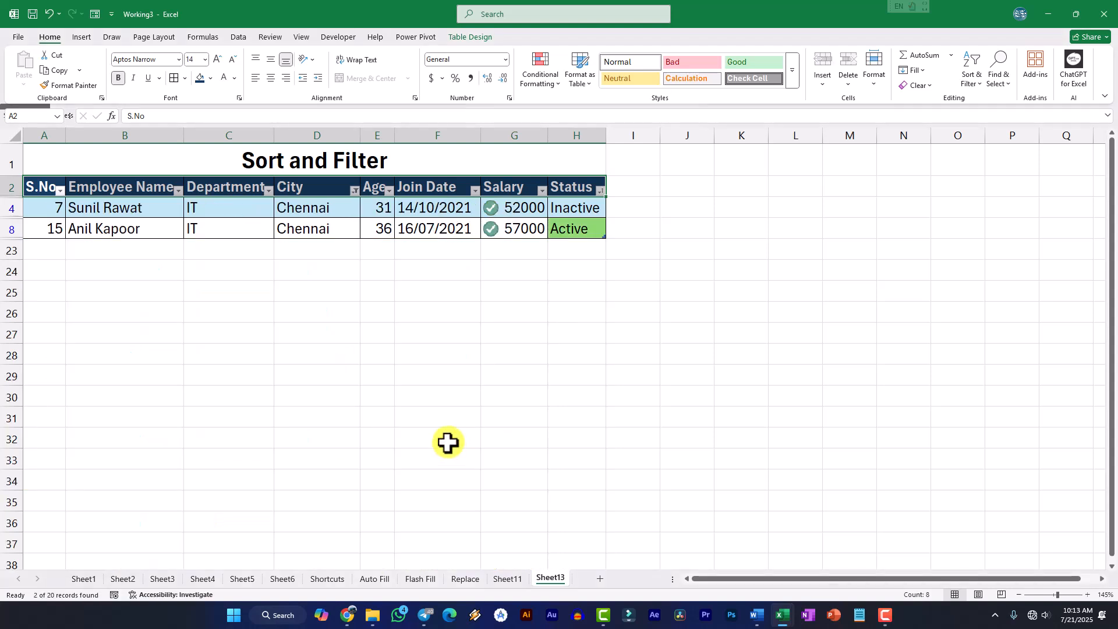
{"action": "left_click", "coordinate": [355, 190]}
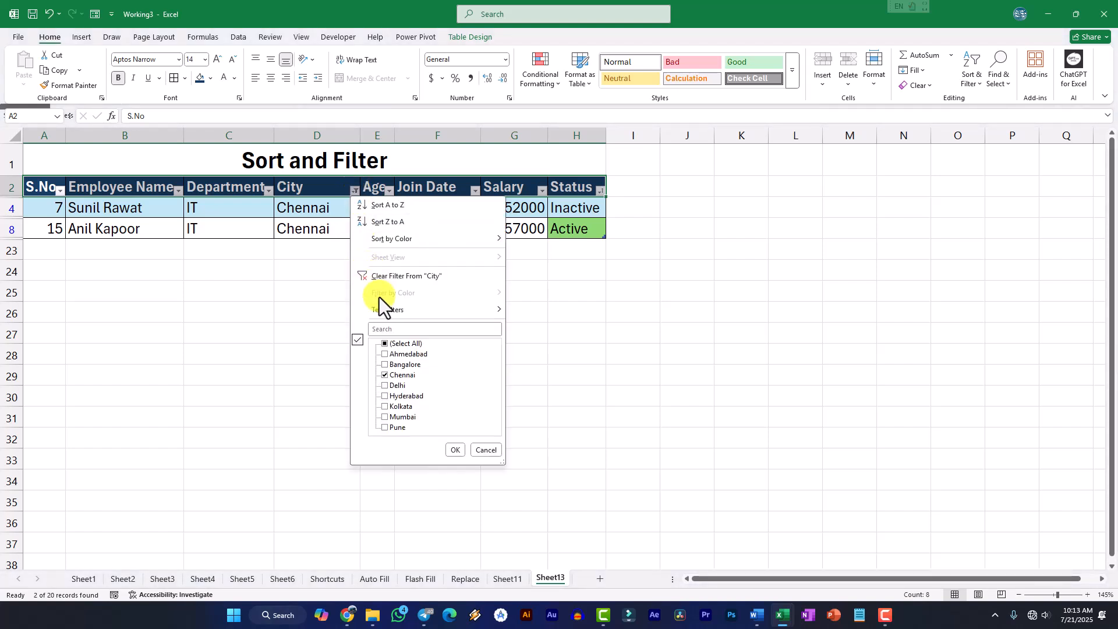
{"action": "left_click", "coordinate": [384, 277]}
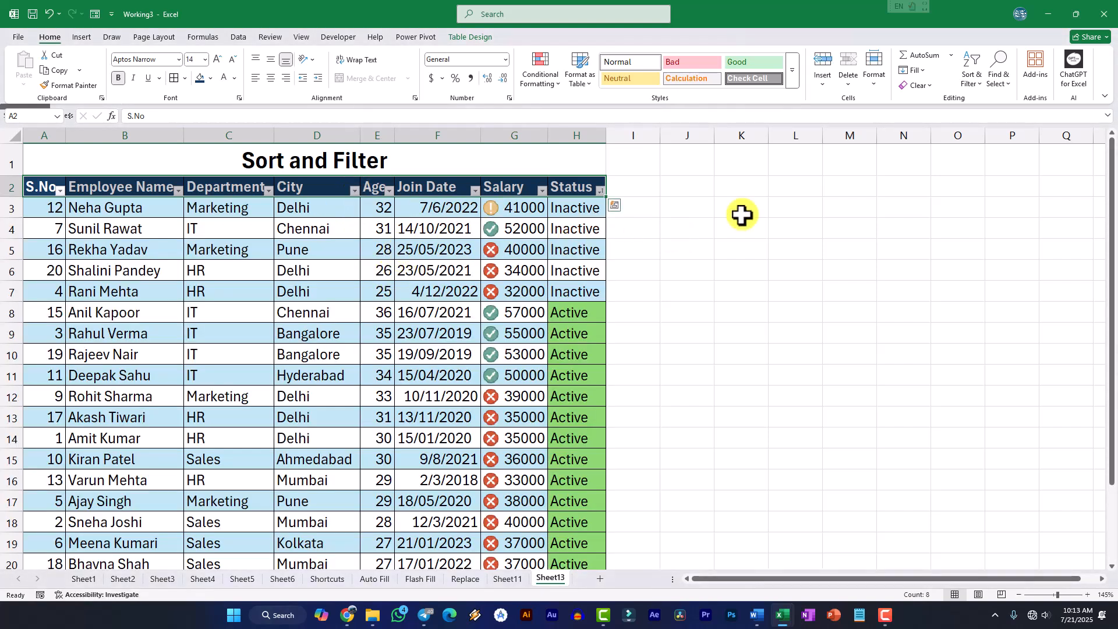
Turn off the filter for the employee table's header row and deselect the table
{"action": "left_click", "coordinate": [973, 80]}
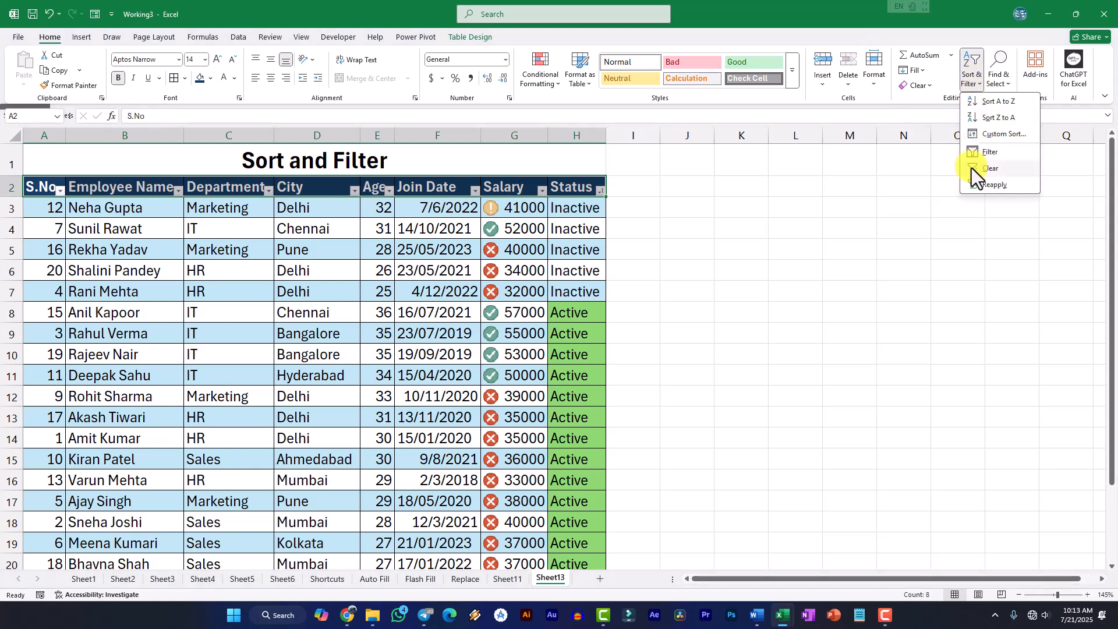
{"action": "left_click", "coordinate": [988, 151]}
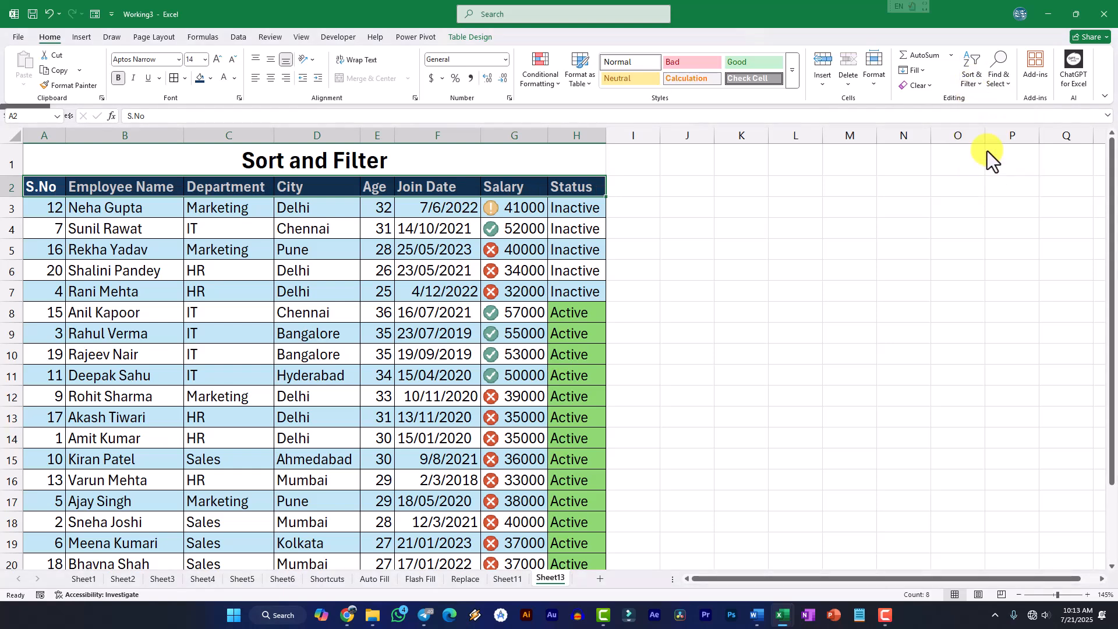
{"action": "left_click", "coordinate": [342, 187]}
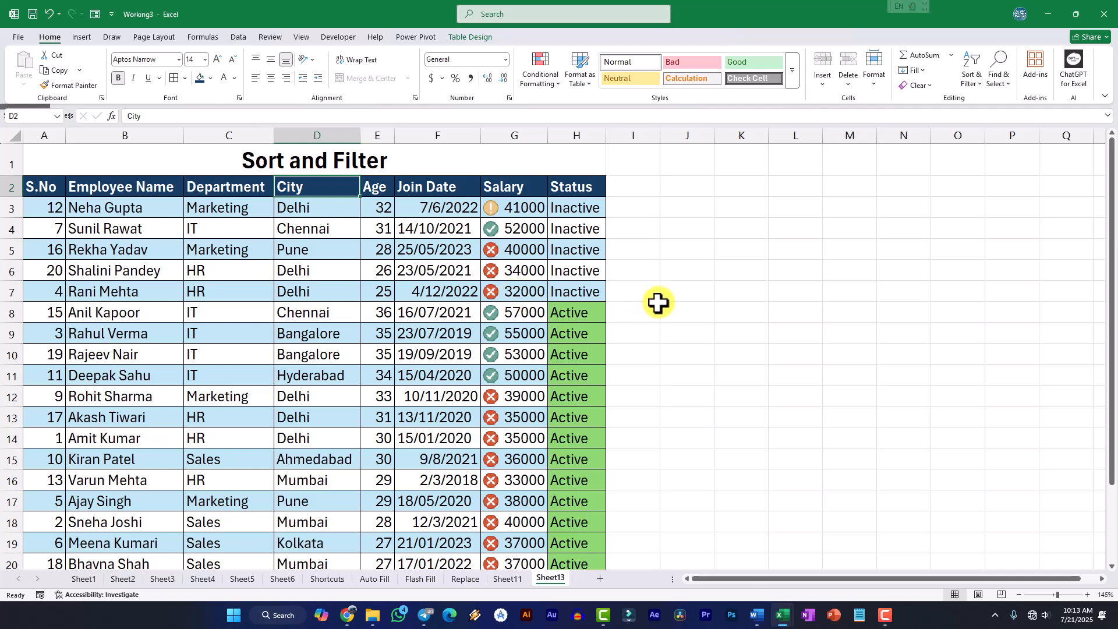
{"action": "left_click", "coordinate": [803, 254]}
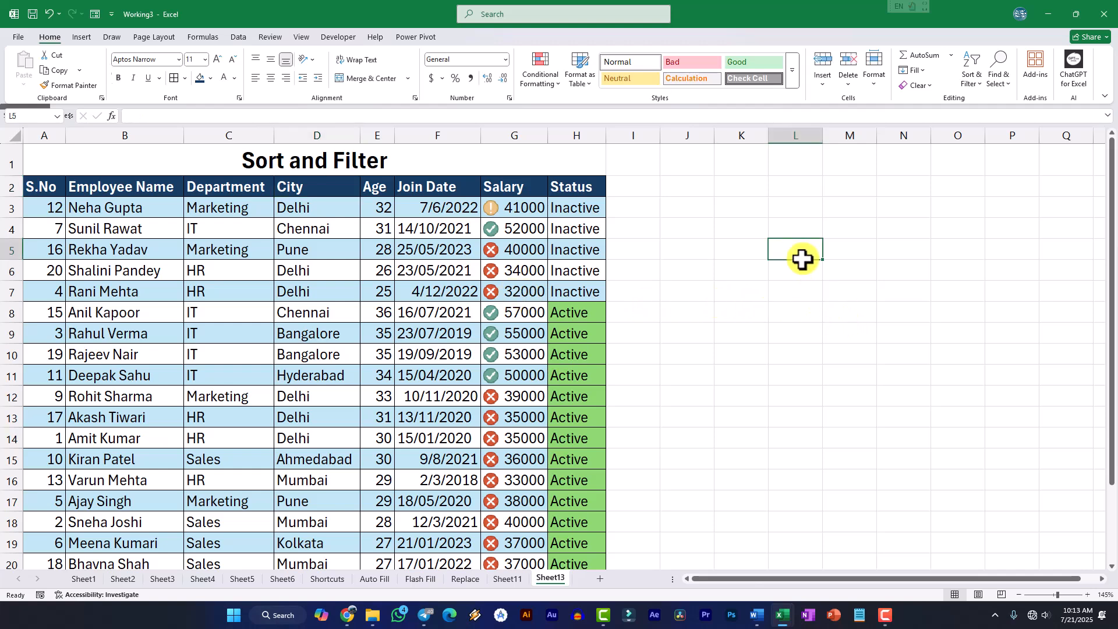
Add a new worksheet and enter the label Customer ID in cell B4
{"action": "left_click", "coordinate": [601, 579]}
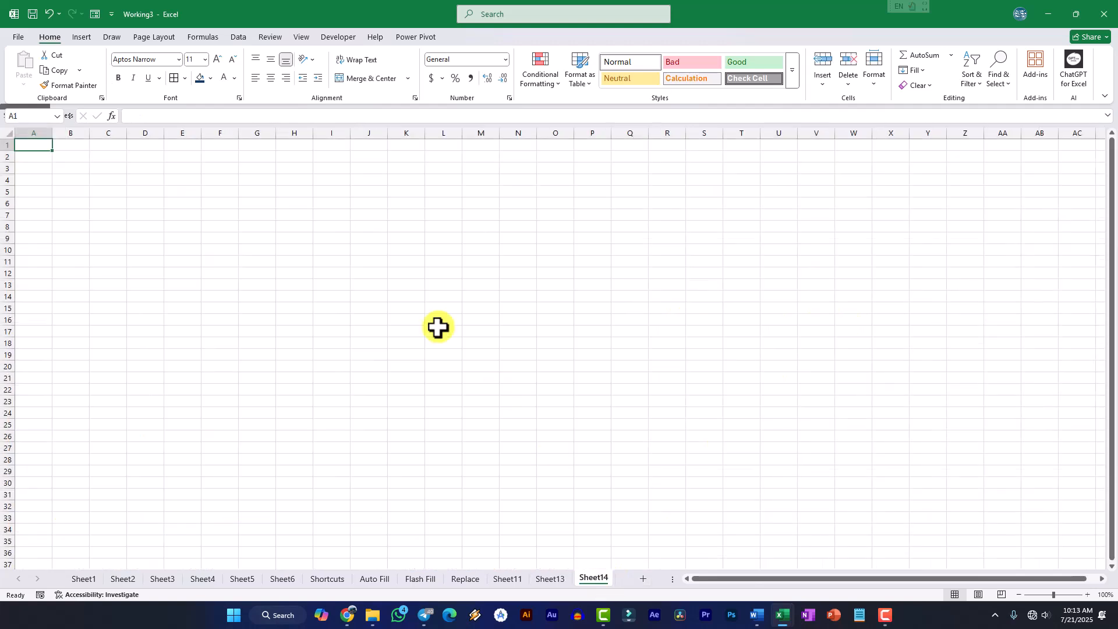
{"action": "scroll", "coordinate": [187, 202], "scroll_direction": "up", "scroll_amount": 10}
{"action": "left_click", "coordinate": [192, 272]}
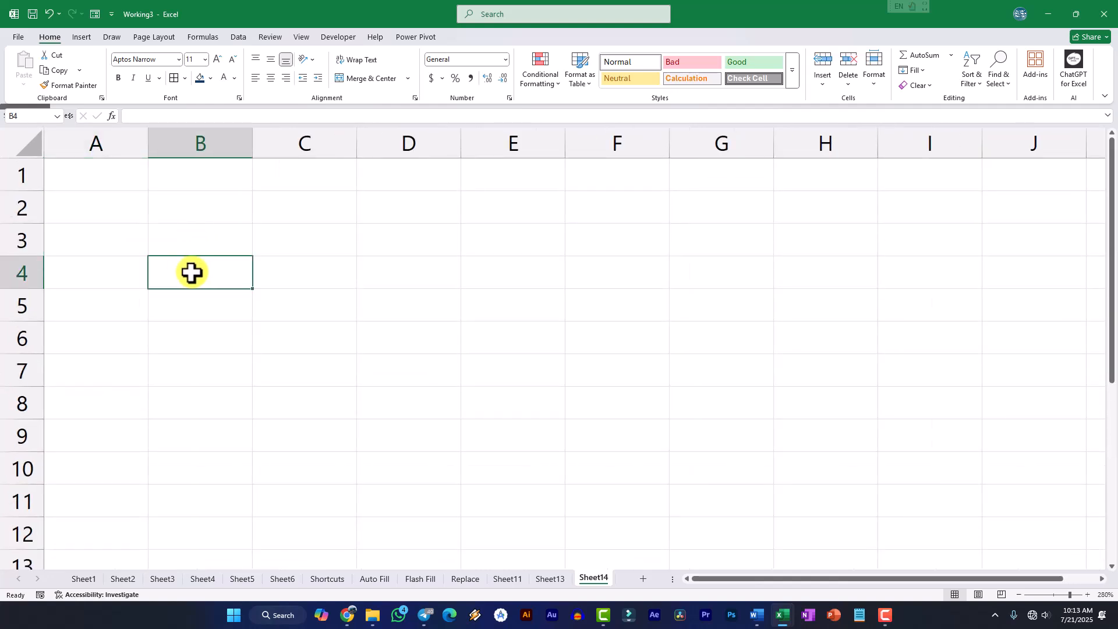
{"action": "type", "text": "Customer ID"}
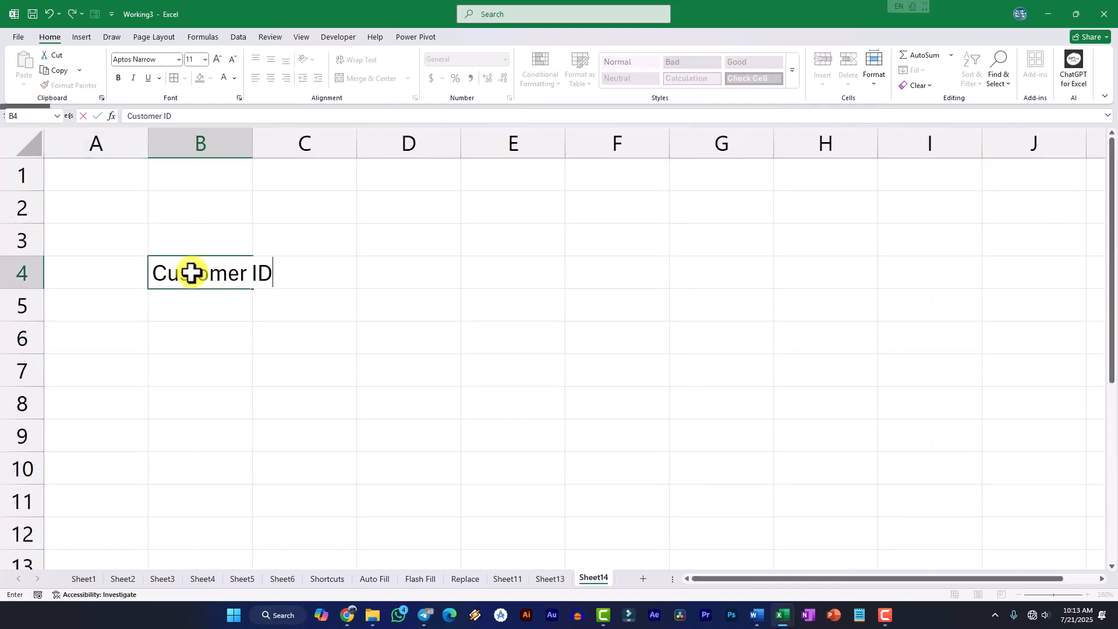
{"action": "key", "text": "Return"}
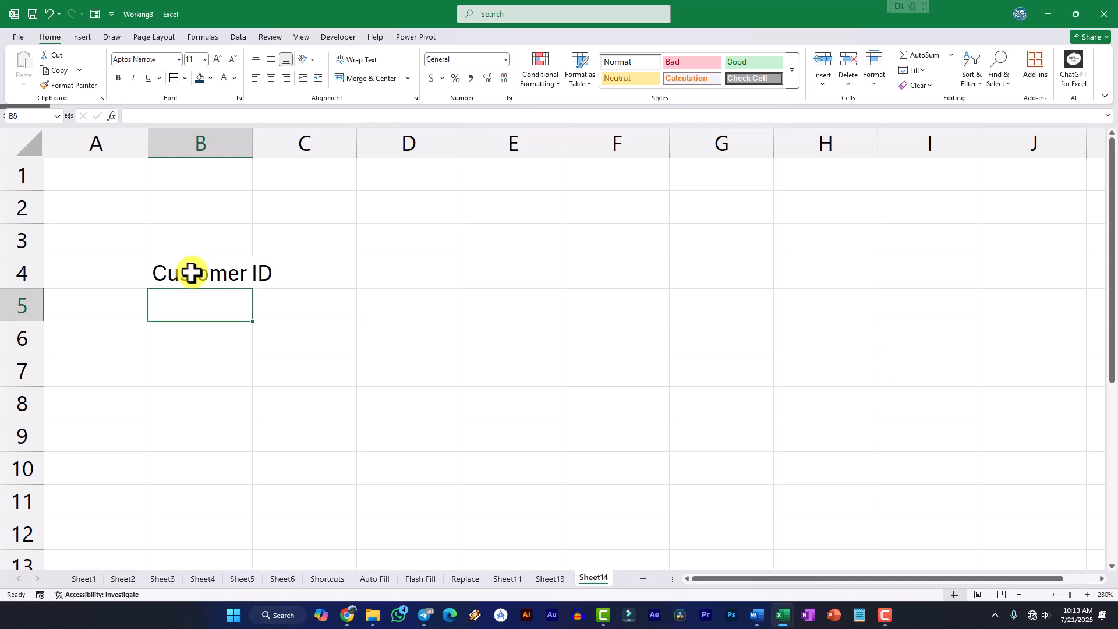
Enter the labels Name, City, Mobile Number and Balance Amount in cells B5 to B8
{"action": "type", "text": "Name"}
{"action": "key", "text": "Return"}
{"action": "type", "text": "City"}
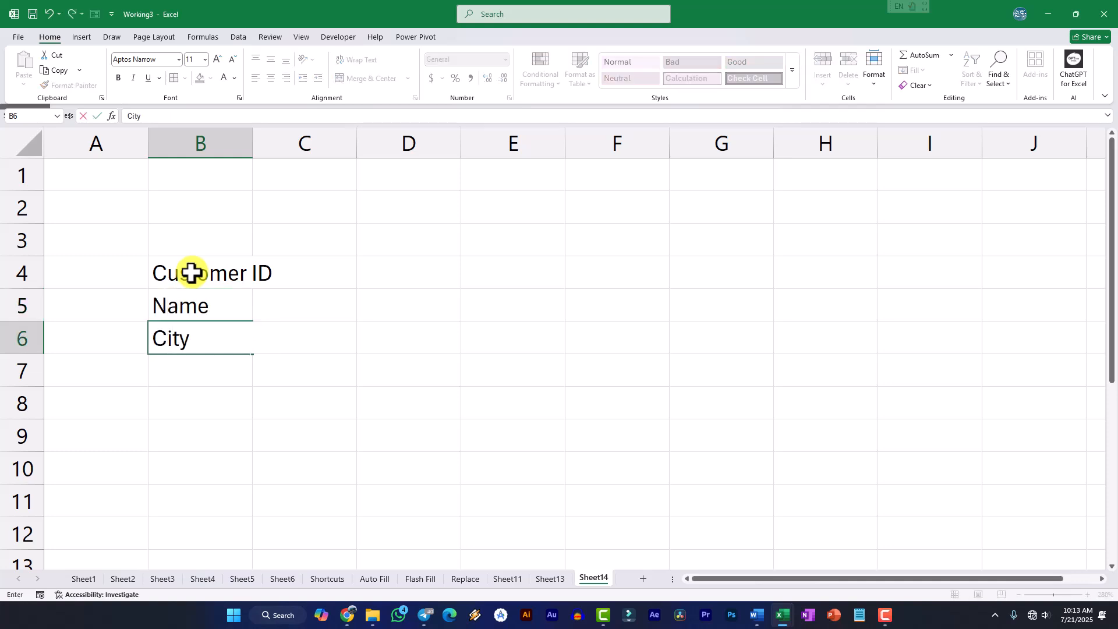
{"action": "key", "text": "Return"}
{"action": "type", "text": "Mobile Nu"}
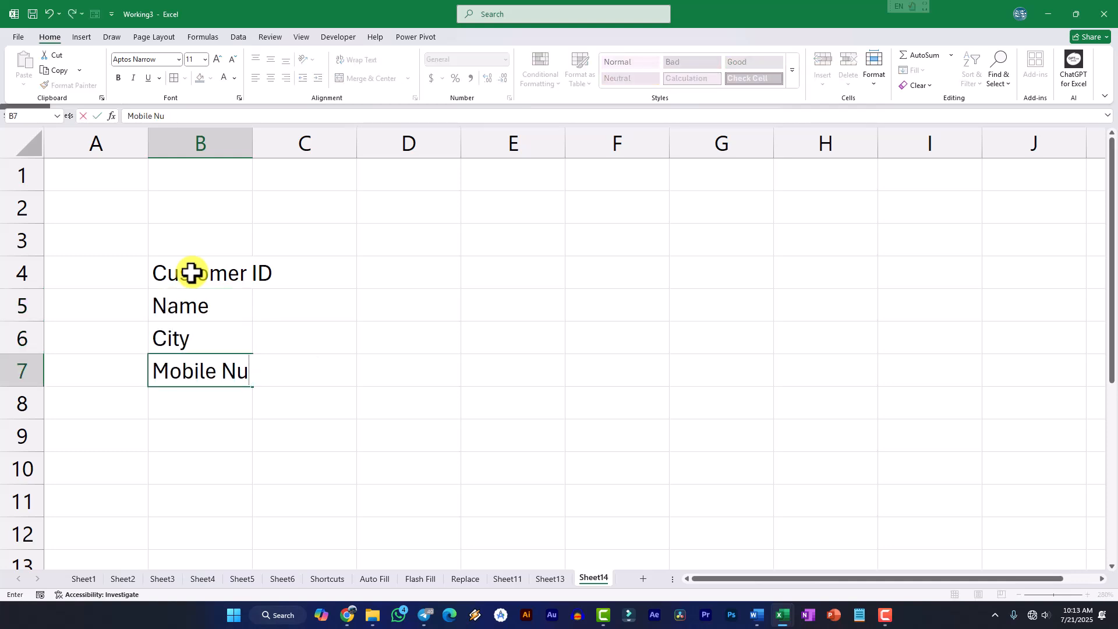
{"action": "type", "text": "mber"}
{"action": "key", "text": "Return"}
{"action": "type", "text": "Balance Amount"}
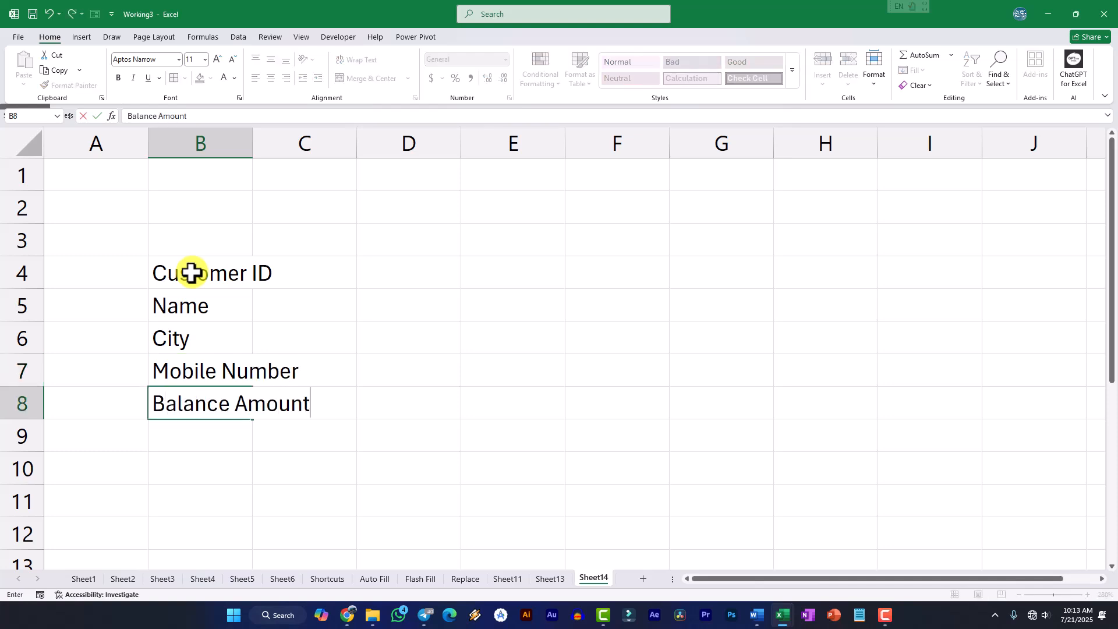
{"action": "key", "text": "Return"}
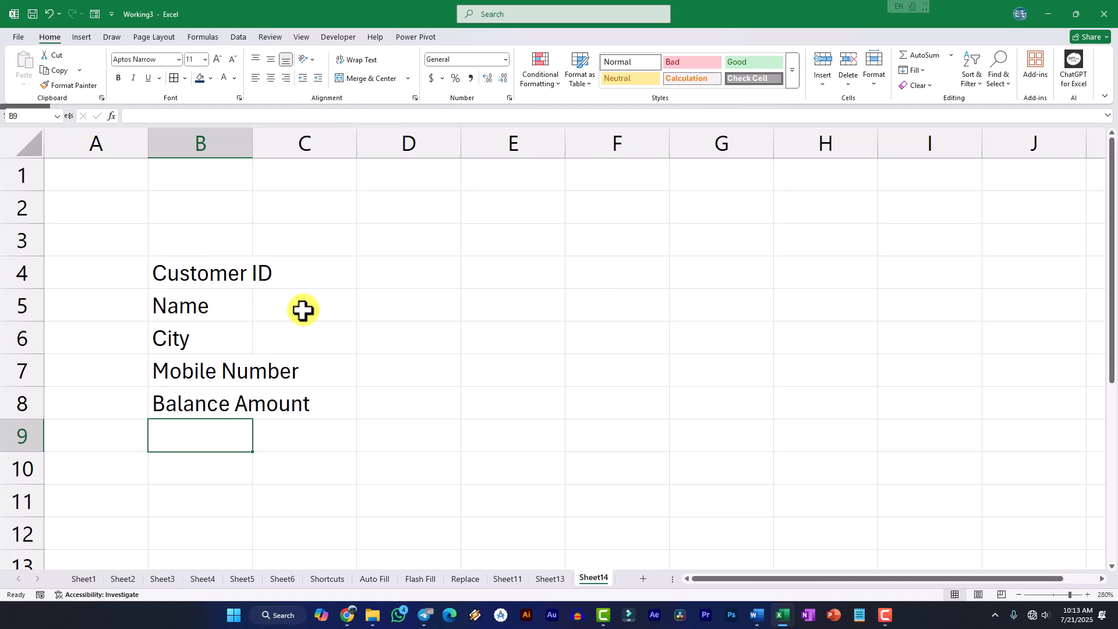
{"action": "left_click_drag", "start_coordinate": [103, 199], "coordinate": [899, 210]}
{"action": "left_click", "coordinate": [794, 244]}
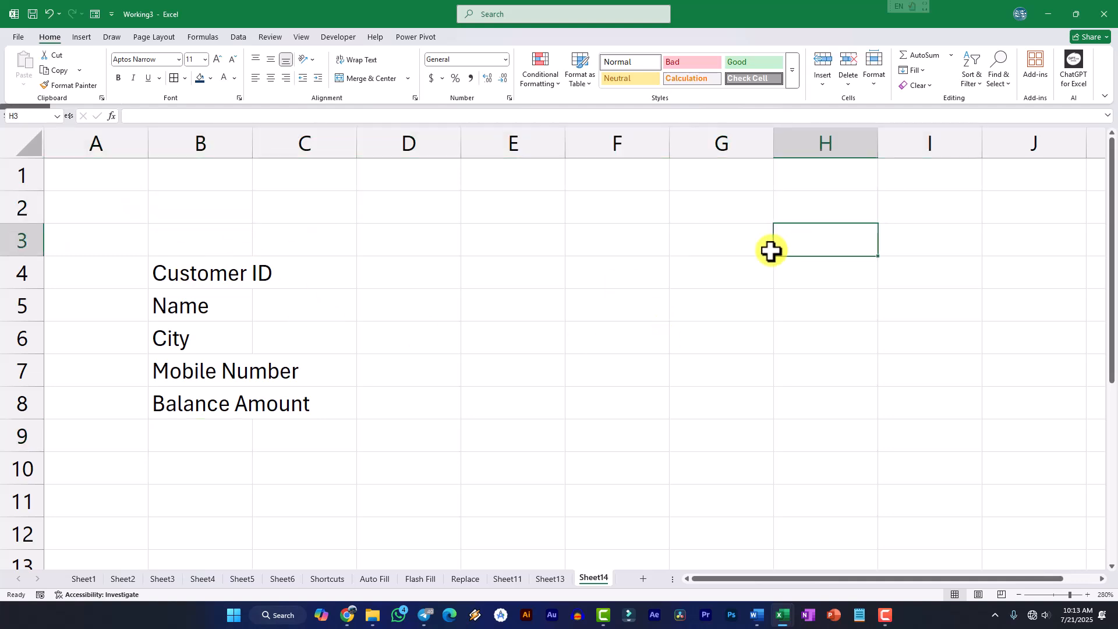
{"action": "left_click_drag", "start_coordinate": [220, 282], "coordinate": [216, 402]}
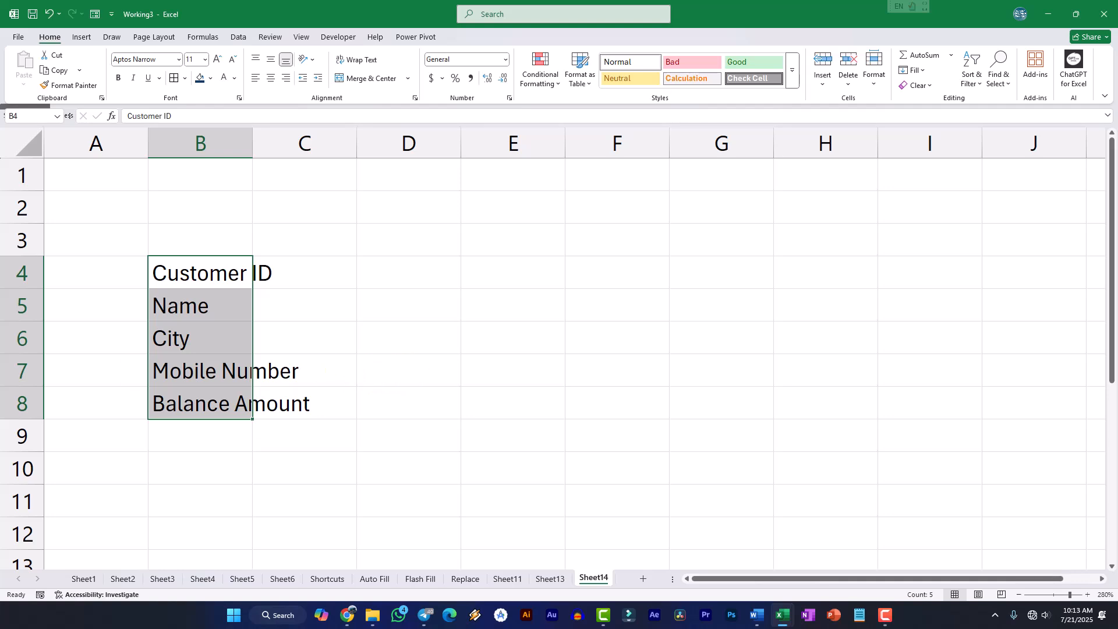
{"action": "left_click", "coordinate": [604, 320]}
{"action": "left_click", "coordinate": [282, 305]}
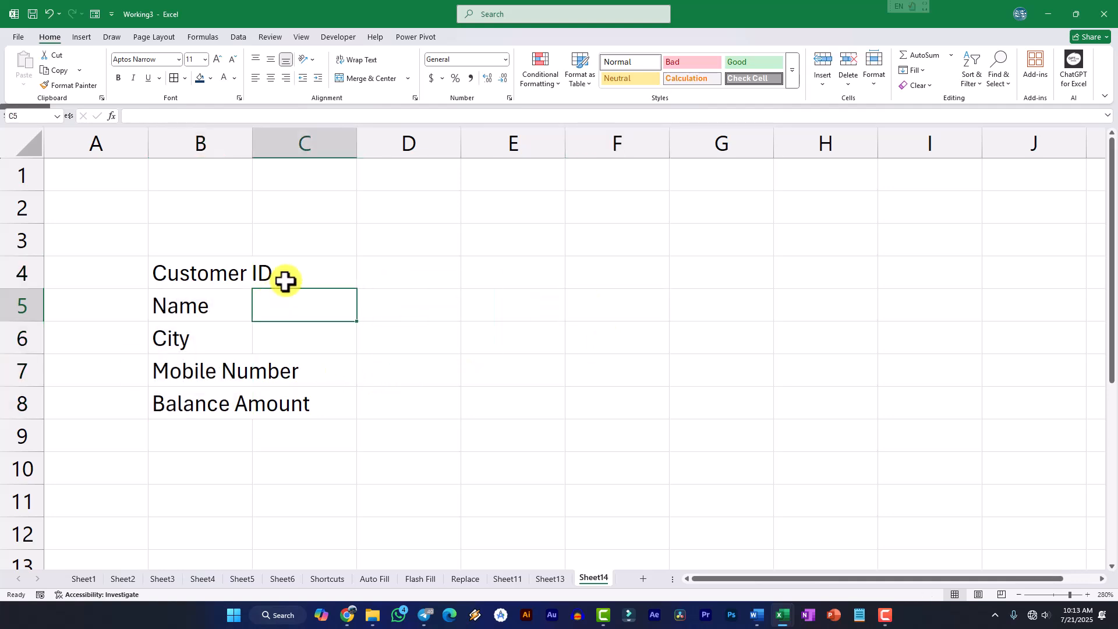
{"action": "left_click", "coordinate": [285, 282]}
{"action": "left_click", "coordinate": [195, 309]}
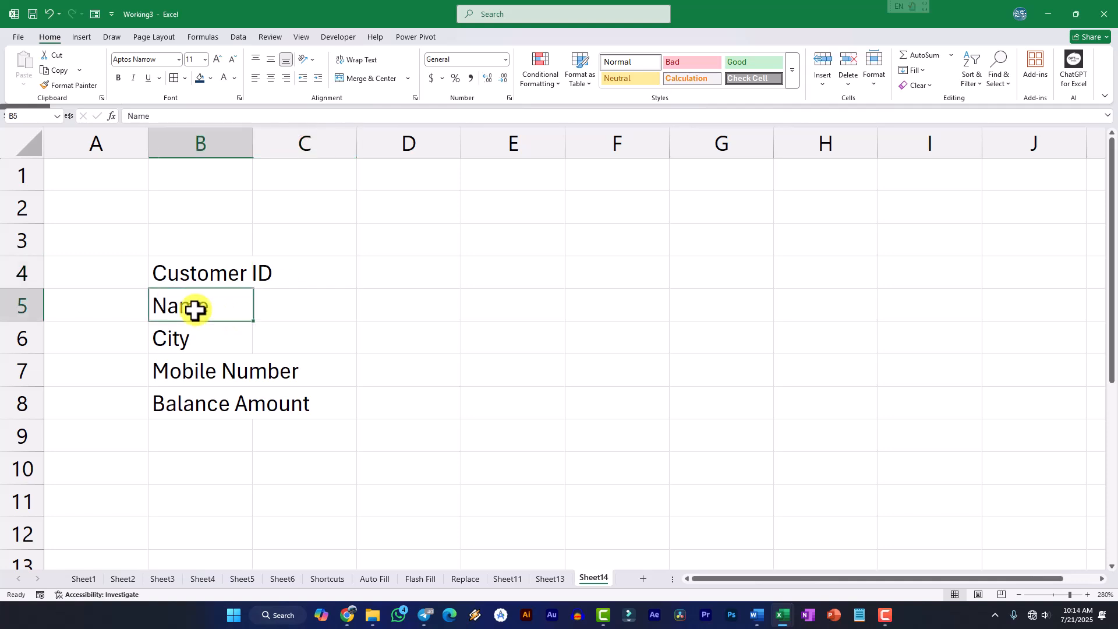
{"action": "left_click_drag", "start_coordinate": [244, 310], "coordinate": [258, 311]}
{"action": "mouse_move", "coordinate": [200, 408]}
{"action": "left_mouse_down"}
{"action": "mouse_move", "coordinate": [290, 407]}
{"action": "mouse_move", "coordinate": [214, 407]}
{"action": "left_mouse_up"}
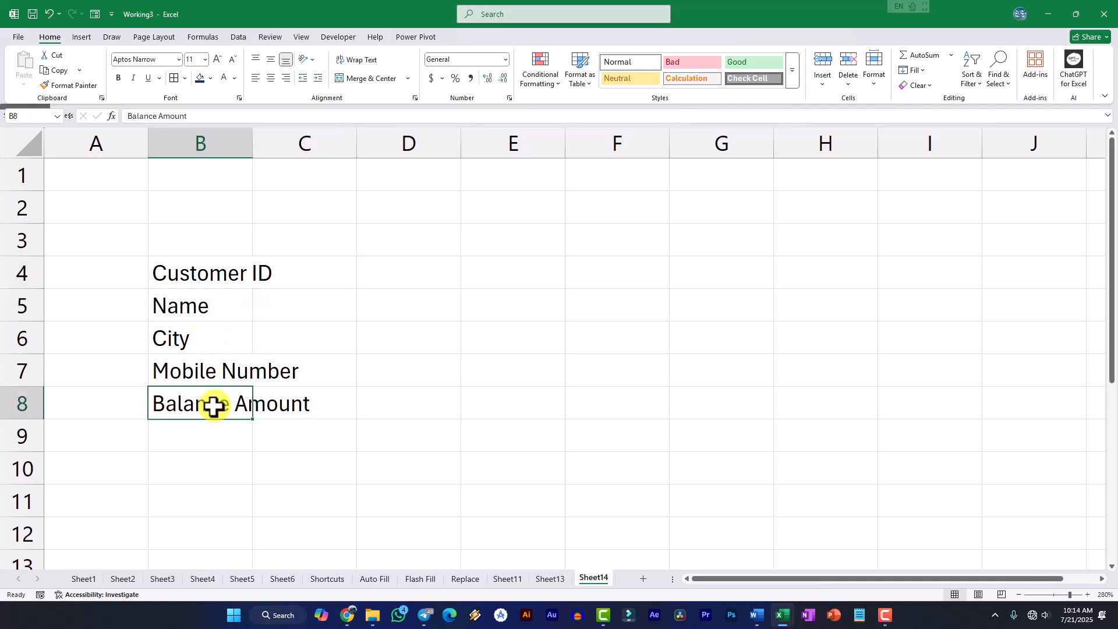
{"action": "left_click_drag", "start_coordinate": [390, 272], "coordinate": [397, 405]}
{"action": "left_click_drag", "start_coordinate": [414, 269], "coordinate": [410, 414]}
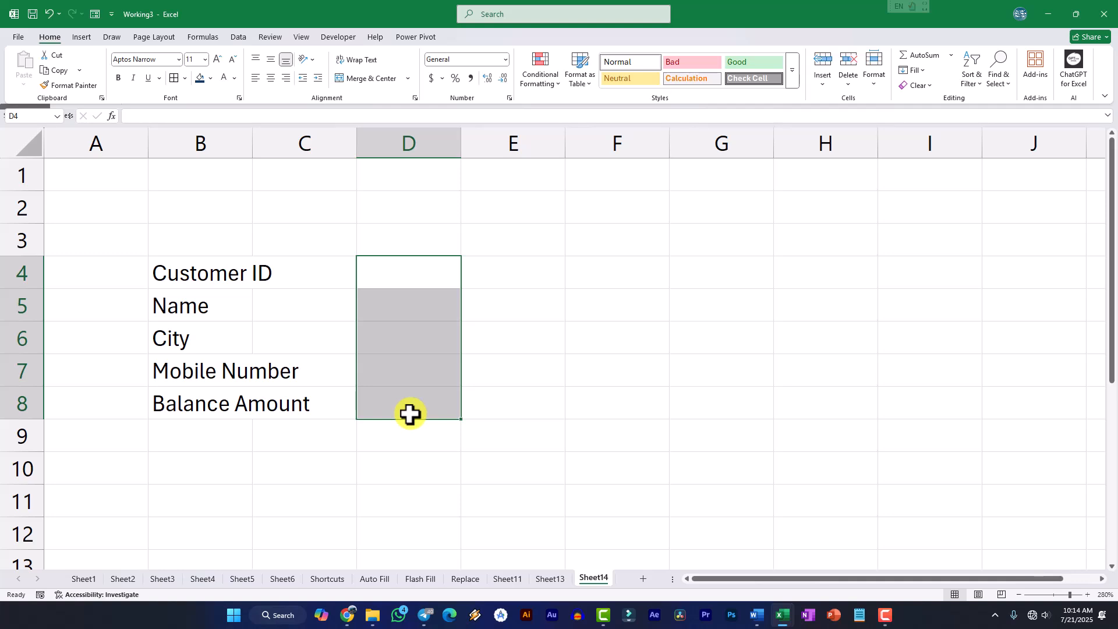
{"action": "left_click", "coordinate": [408, 415]}
{"action": "left_click", "coordinate": [159, 338]}
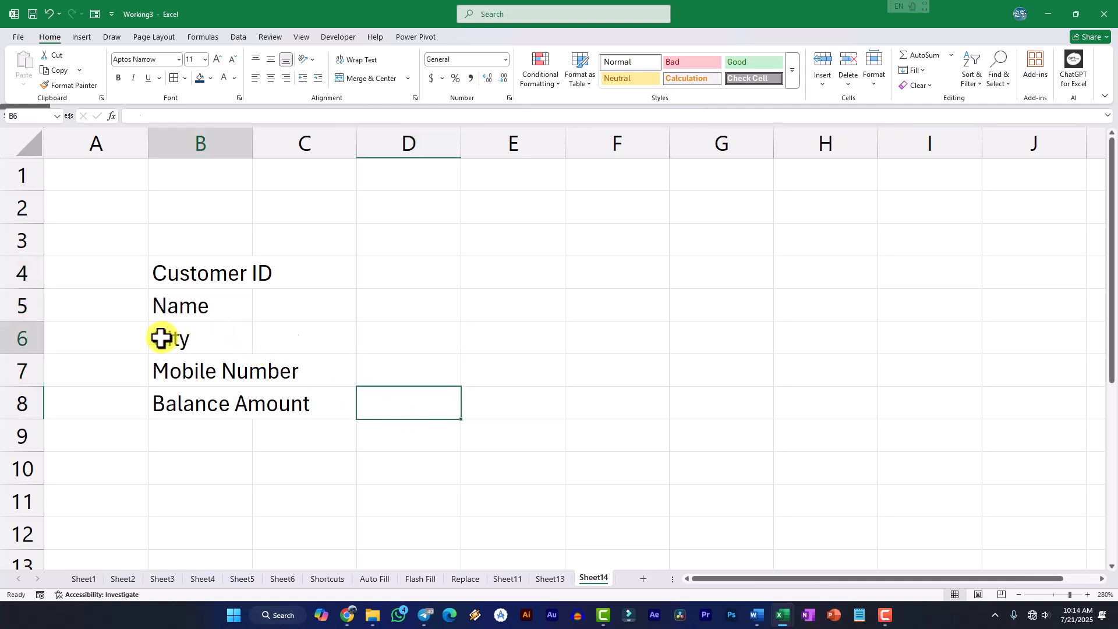
{"action": "left_click", "coordinate": [197, 306]}
{"action": "left_click_drag", "start_coordinate": [192, 337], "coordinate": [217, 337]}
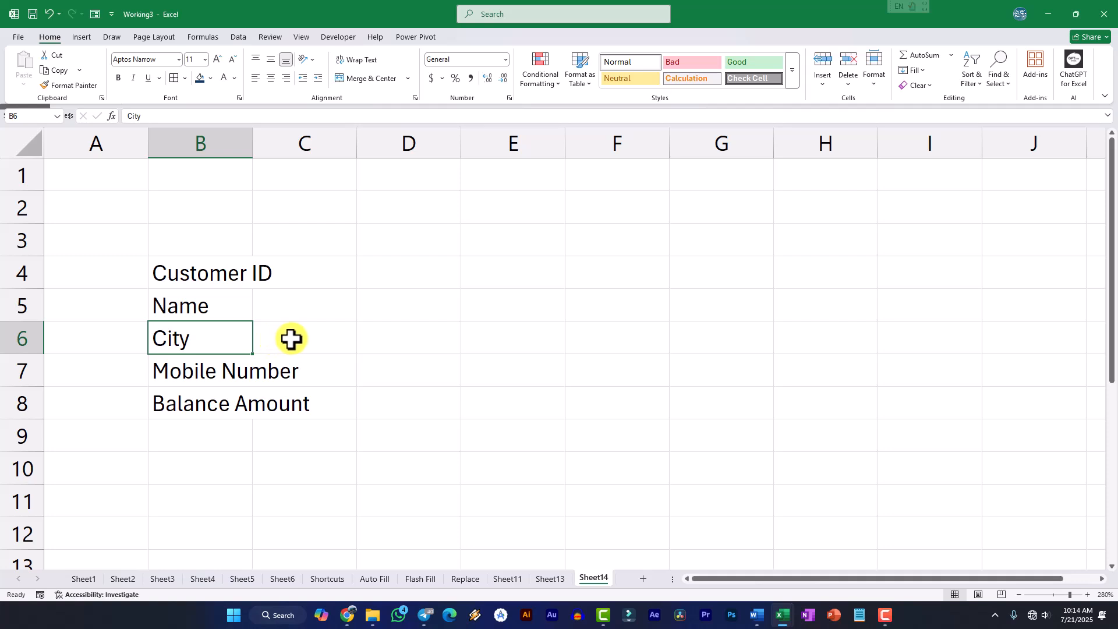
{"action": "left_click", "coordinate": [368, 375]}
{"action": "left_click", "coordinate": [183, 402]}
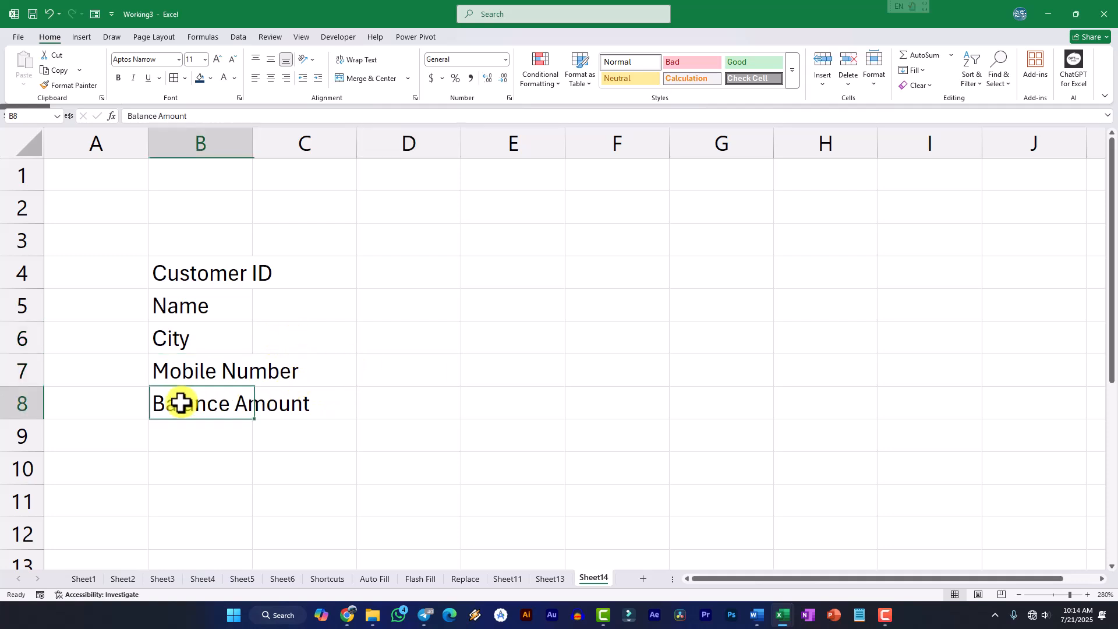
{"action": "left_click_drag", "start_coordinate": [180, 369], "coordinate": [319, 367]}
Enter the sample value 62 for Mobile Number in cell D7, and clear that cell
{"action": "left_click", "coordinate": [425, 362]}
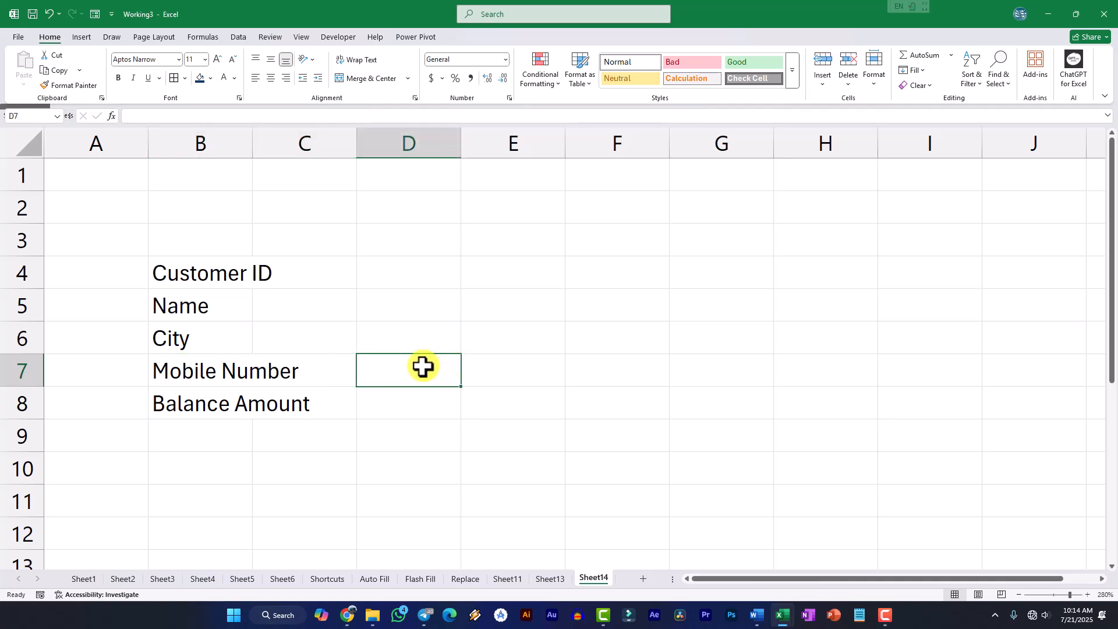
{"action": "type", "text": "97"}
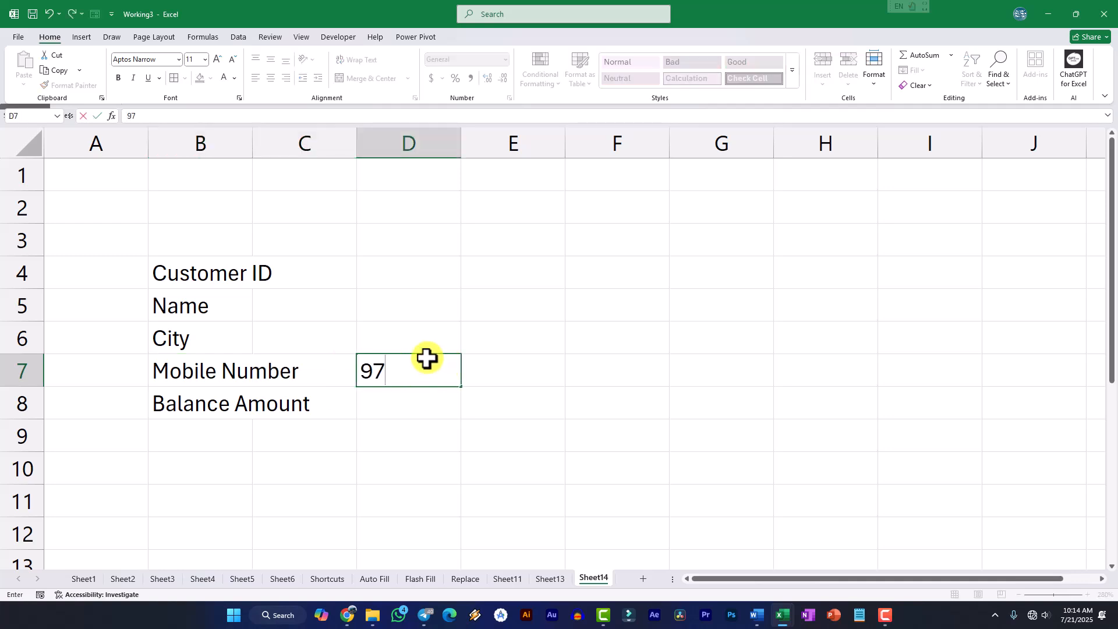
{"action": "type", "text": "62"}
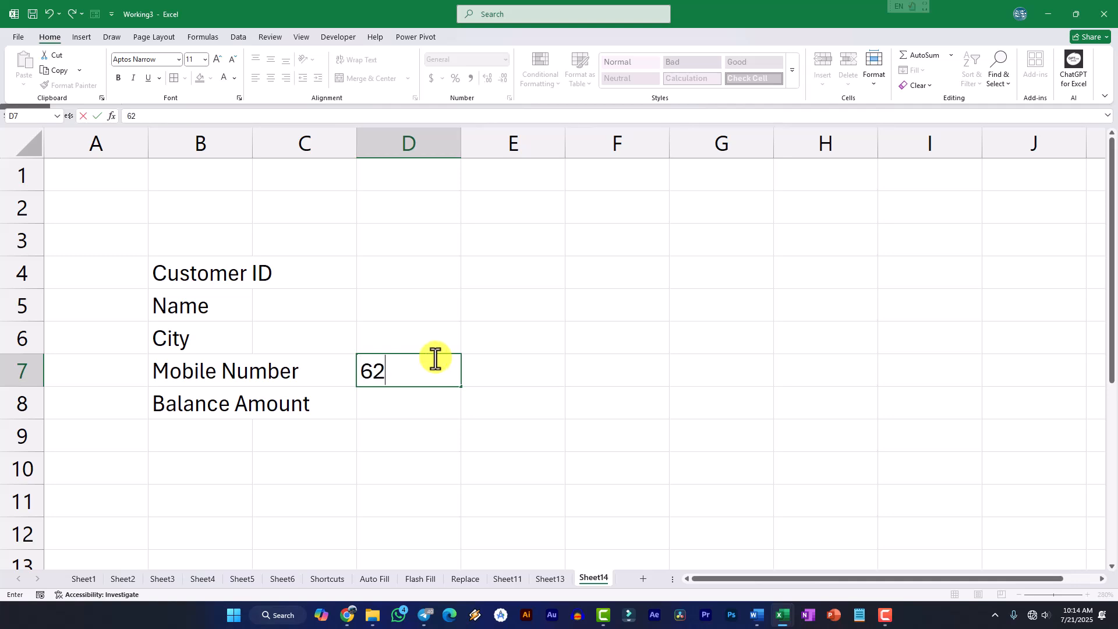
{"action": "left_click", "coordinate": [513, 346]}
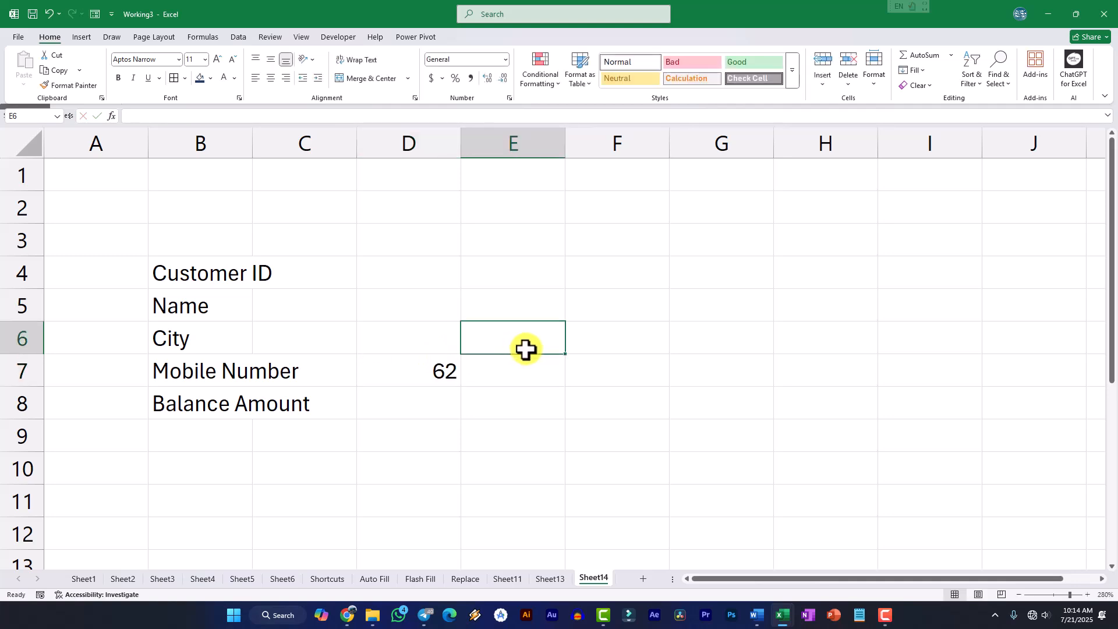
{"action": "left_click", "coordinate": [625, 347]}
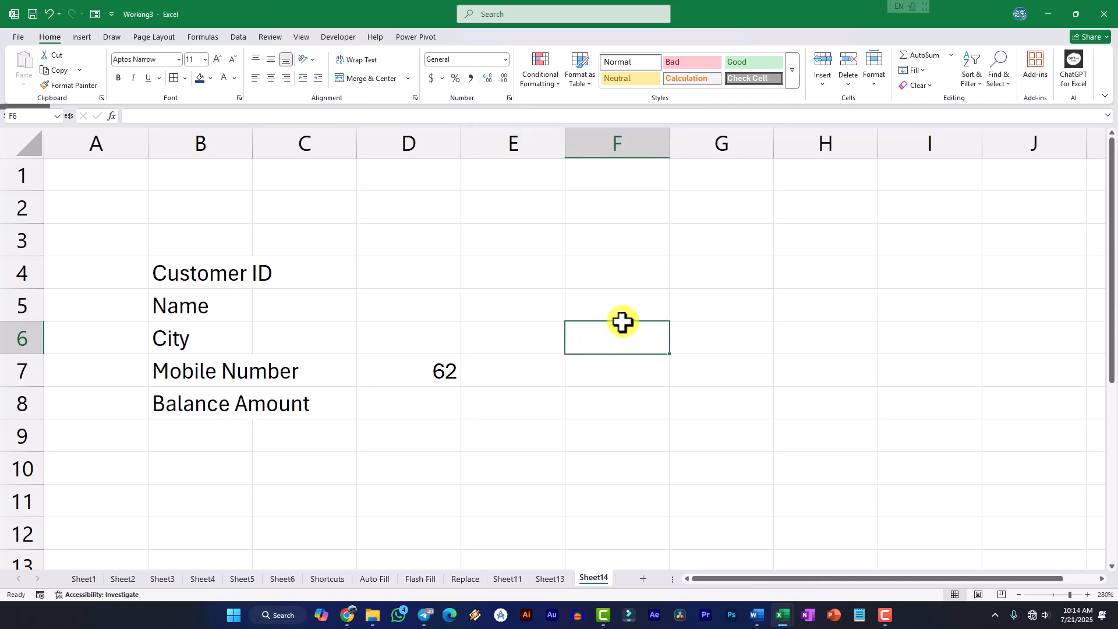
{"action": "left_click_drag", "start_coordinate": [239, 274], "coordinate": [289, 398]}
{"action": "left_click", "coordinate": [447, 373]}
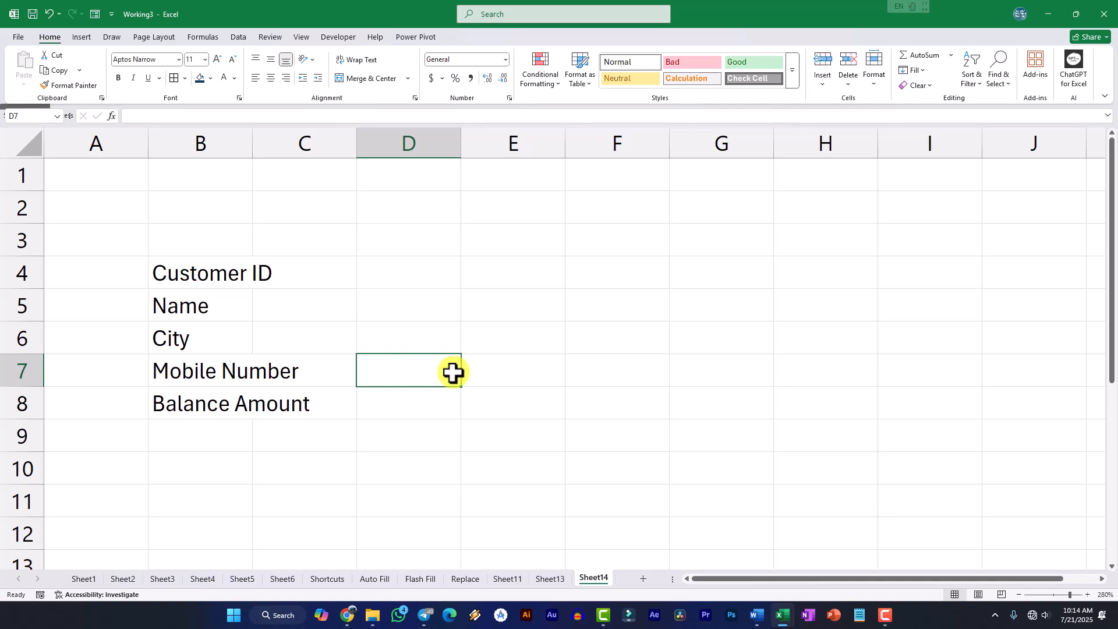
{"action": "left_click", "coordinate": [522, 374]}
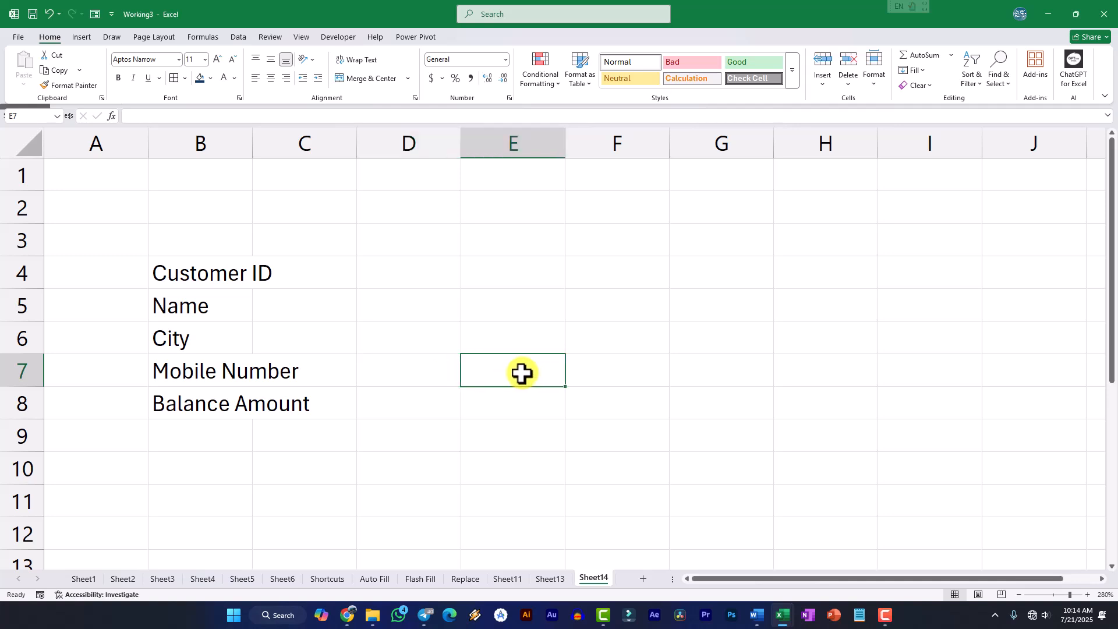
{"action": "key", "text": "Up"}
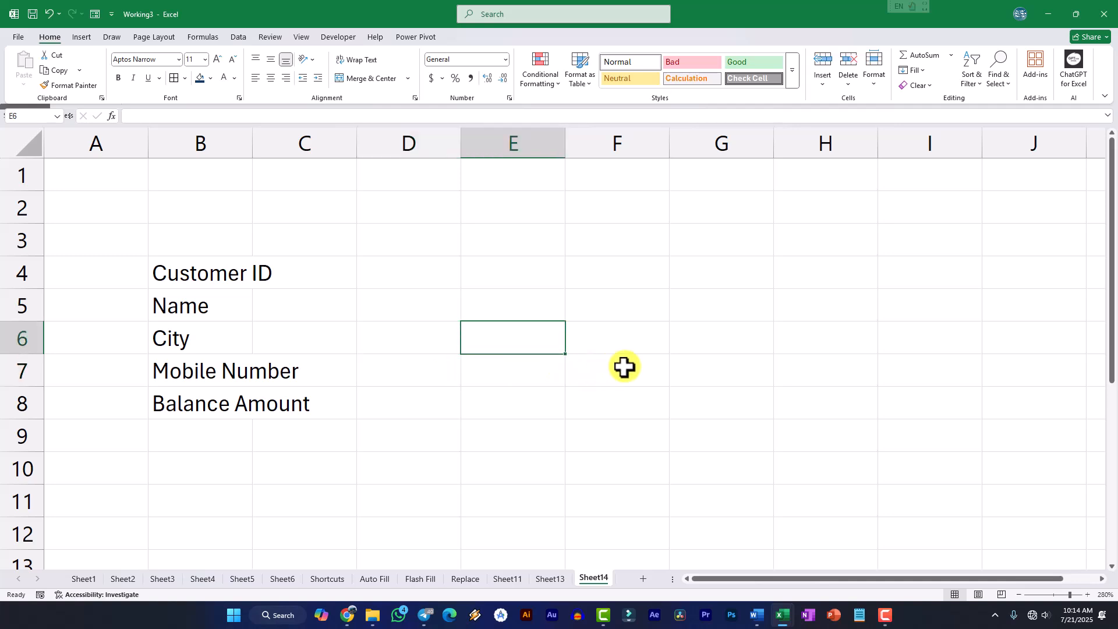